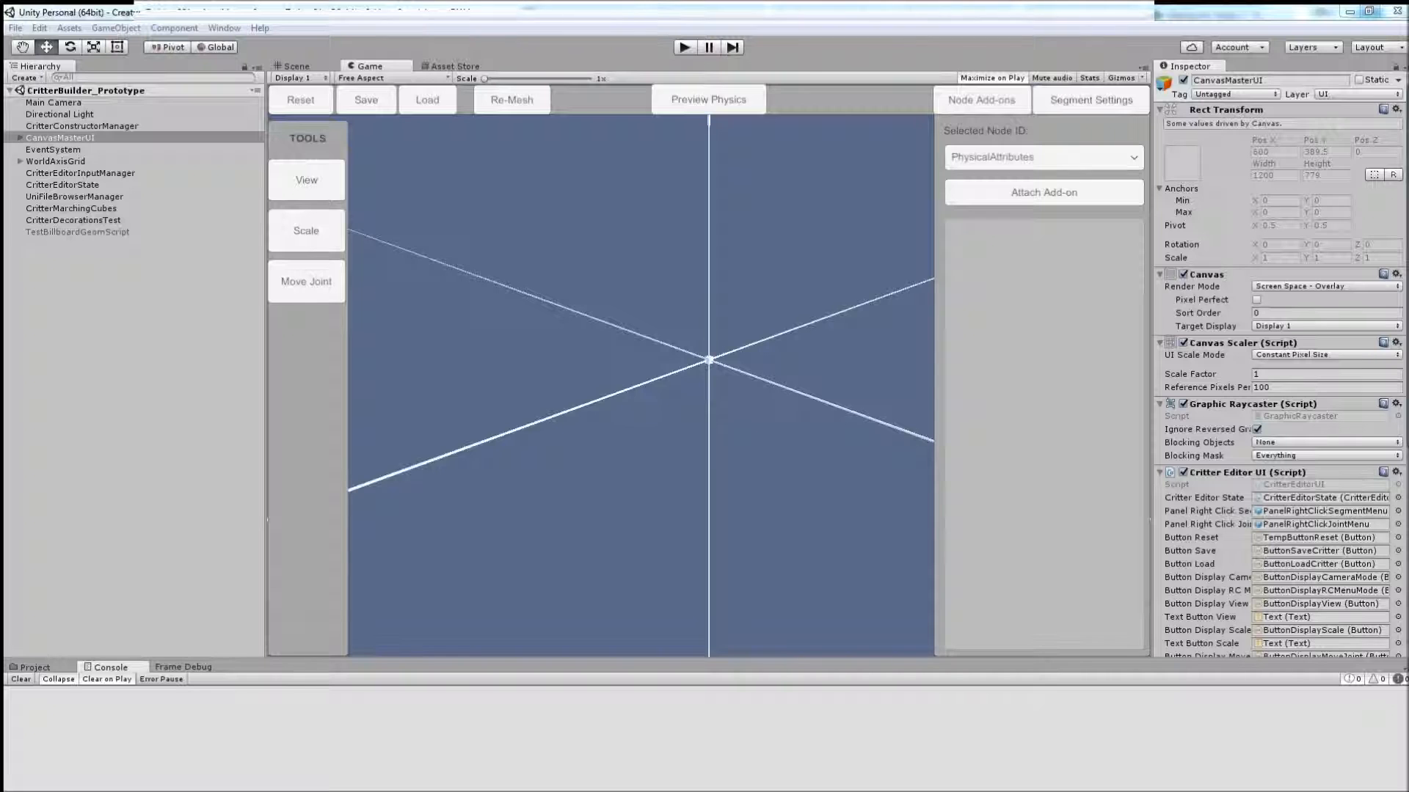
# Step: Start play mode and select the root cube in the critter editor
pyautogui.click(684, 47)
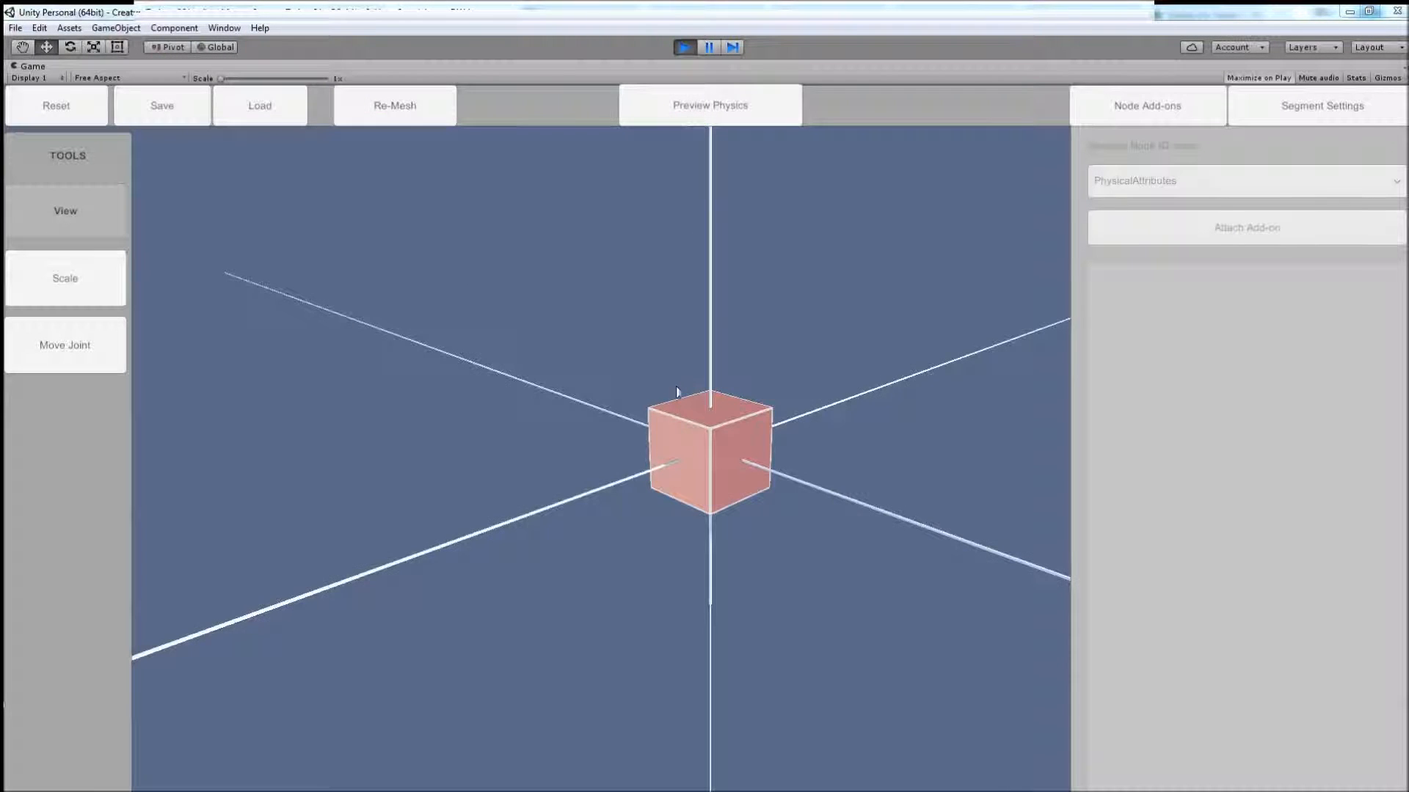
pyautogui.click(706, 495)
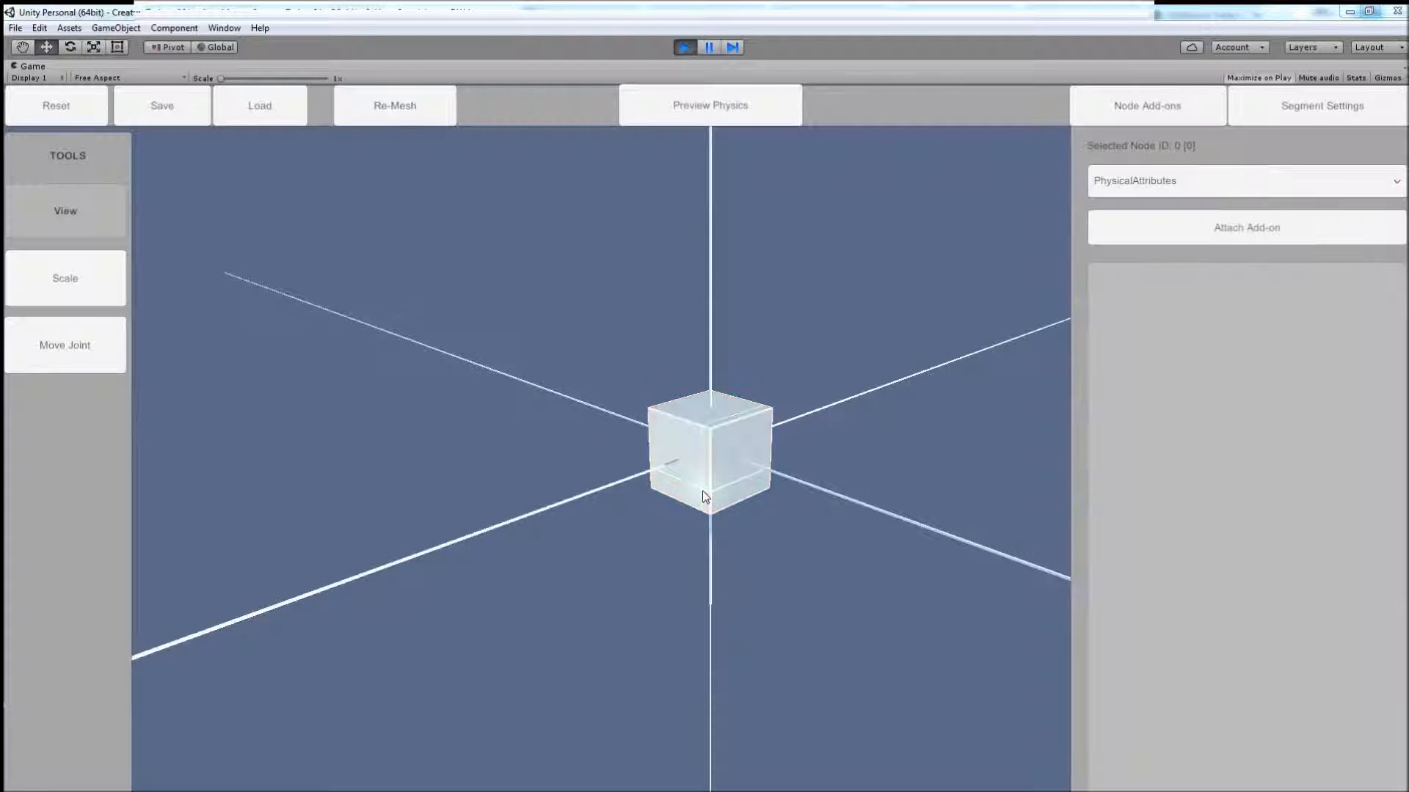
pyautogui.keyDown('alt'); pyautogui.scroll(-3, 771, 469); pyautogui.keyUp('alt')
pyautogui.keyDown('alt'); pyautogui.scroll(2, 773, 466); pyautogui.keyUp('alt')
pyautogui.keyDown('alt'); pyautogui.moveTo(786, 469); pyautogui.dragTo(765, 465); pyautogui.keyUp('alt')
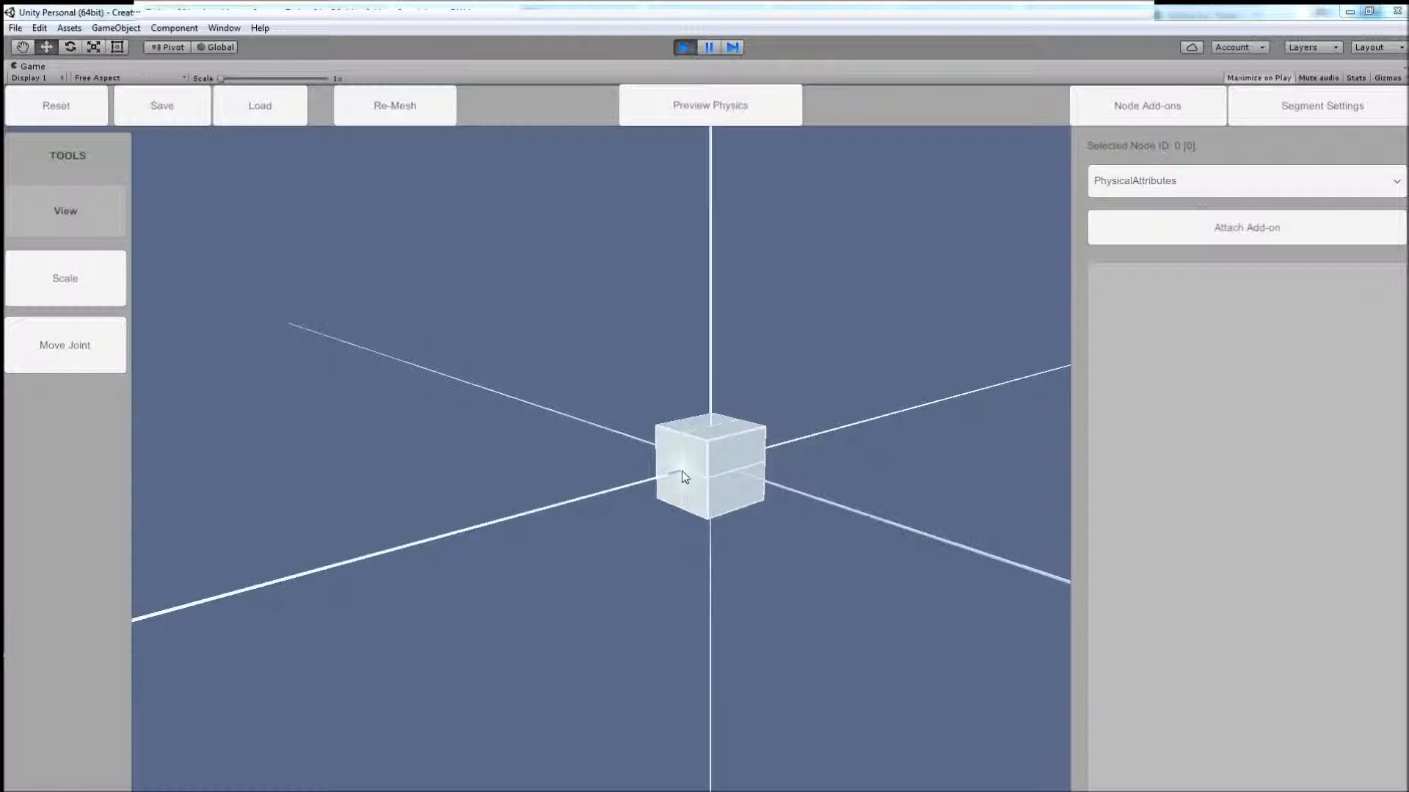
pyautogui.keyDown('alt'); pyautogui.moveTo(662, 477); pyautogui.dragTo(683, 475); pyautogui.keyUp('alt')
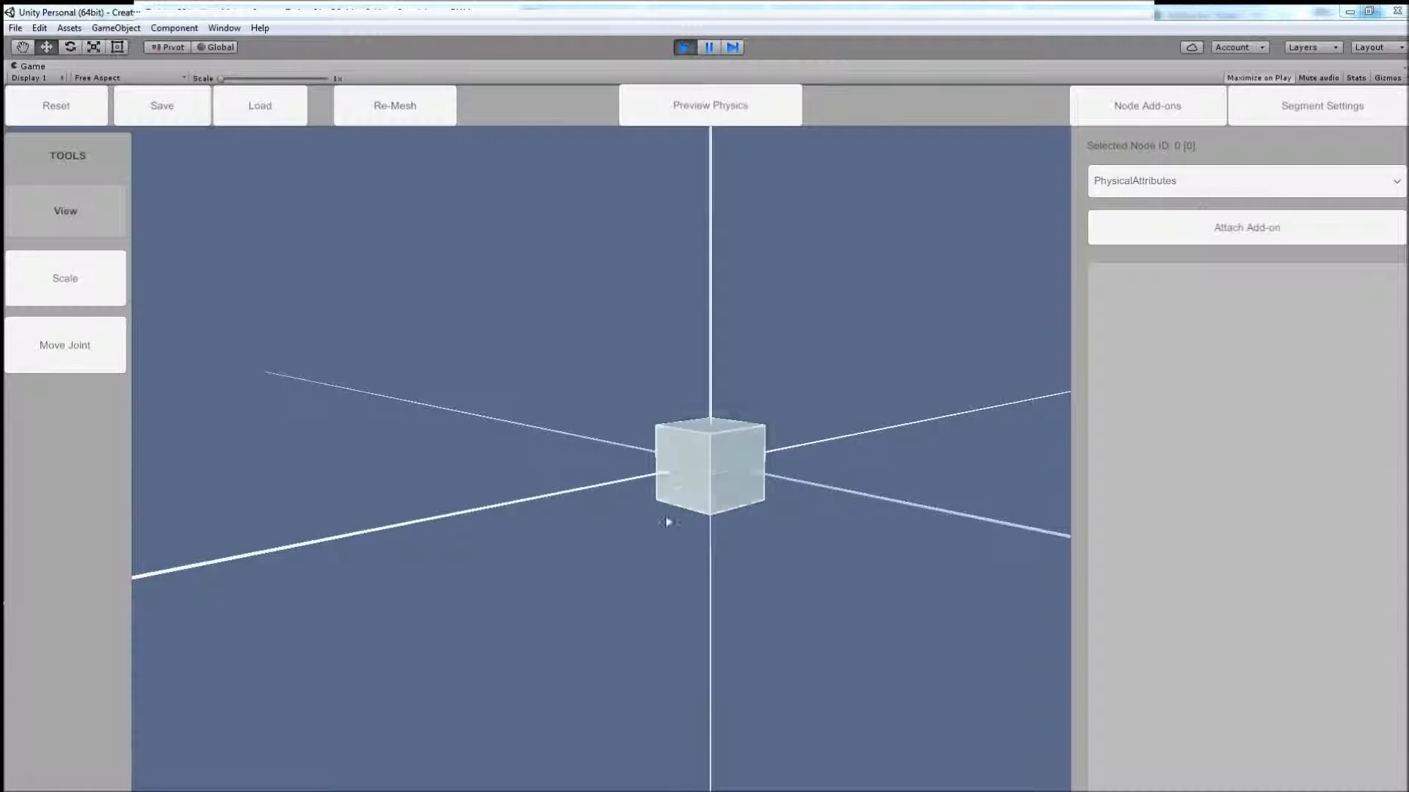
# Step: Add a new segment to a side face of the root cube and activate the Scale tool for it
pyautogui.click(681, 470)
pyautogui.click(711, 439)
pyautogui.moveTo(696, 489); pyautogui.dragTo(650, 478, button='right')
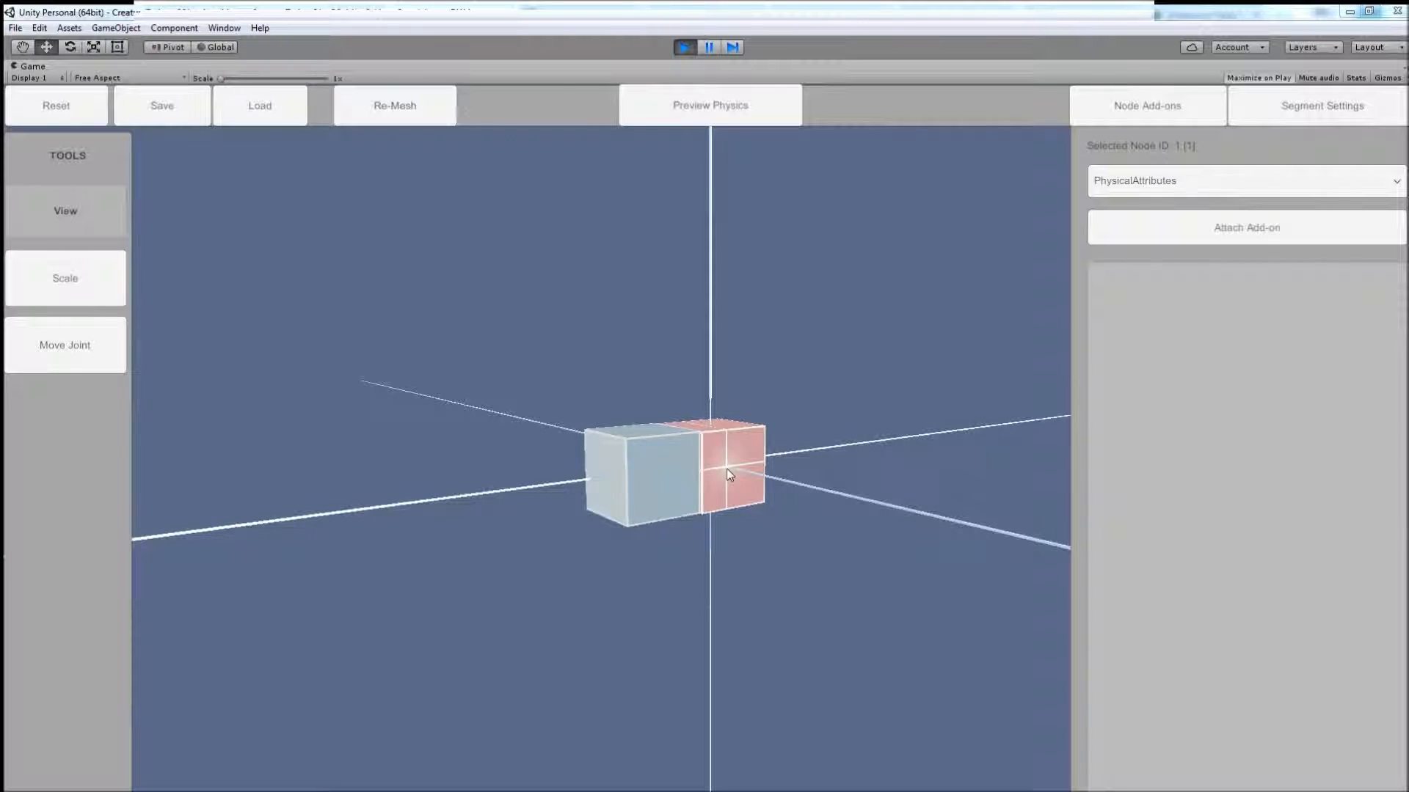
pyautogui.click(654, 485)
pyautogui.moveTo(649, 487)
pyautogui.mouseDown(button='right')
pyautogui.moveTo(719, 482)
pyautogui.moveTo(625, 474)
pyautogui.mouseUp(button='right')
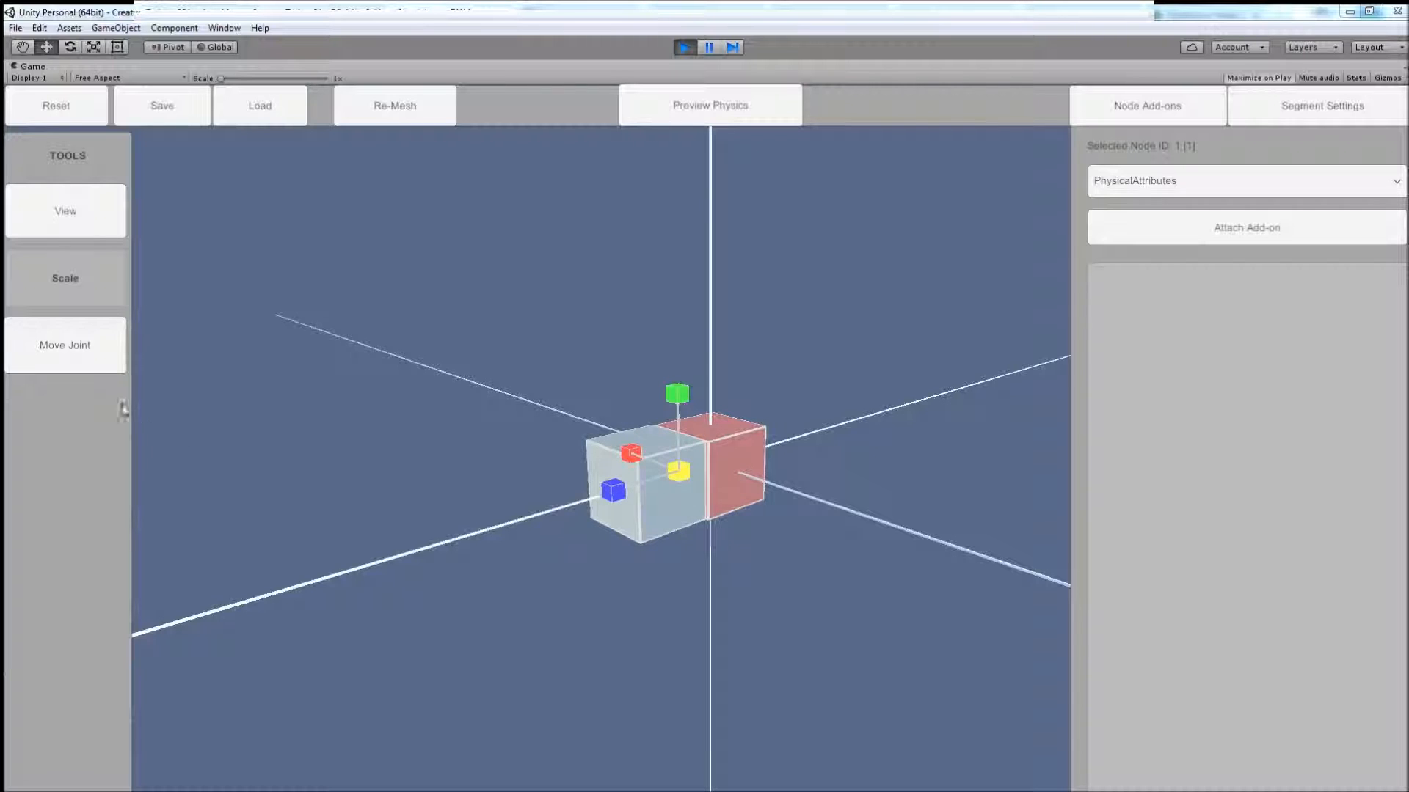
# Step: Shift the new segment's joint slightly, to about Y -0.05, Z 0.05 on its parent, and show the segment settings
pyautogui.click(74, 345)
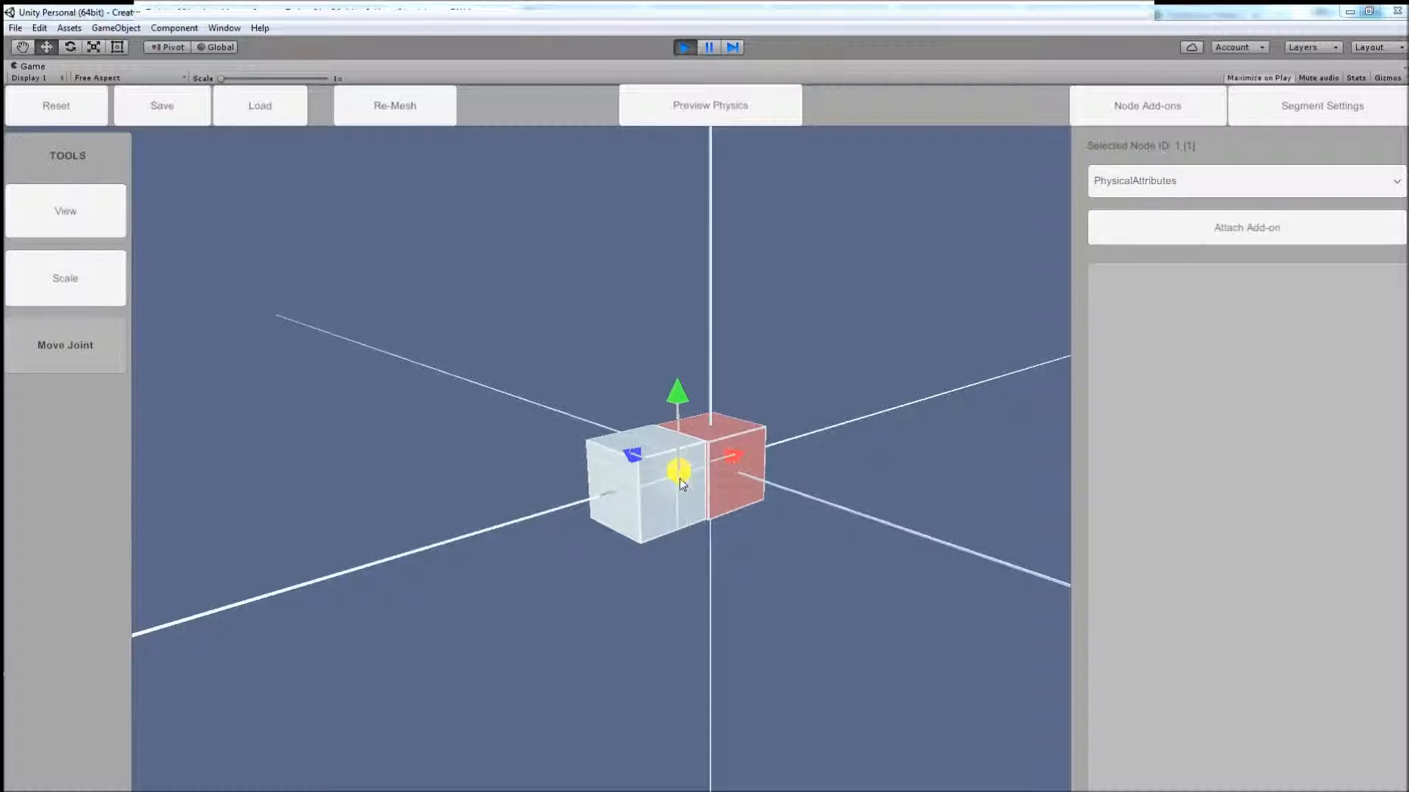
pyautogui.moveTo(681, 475); pyautogui.dragTo(680, 477)
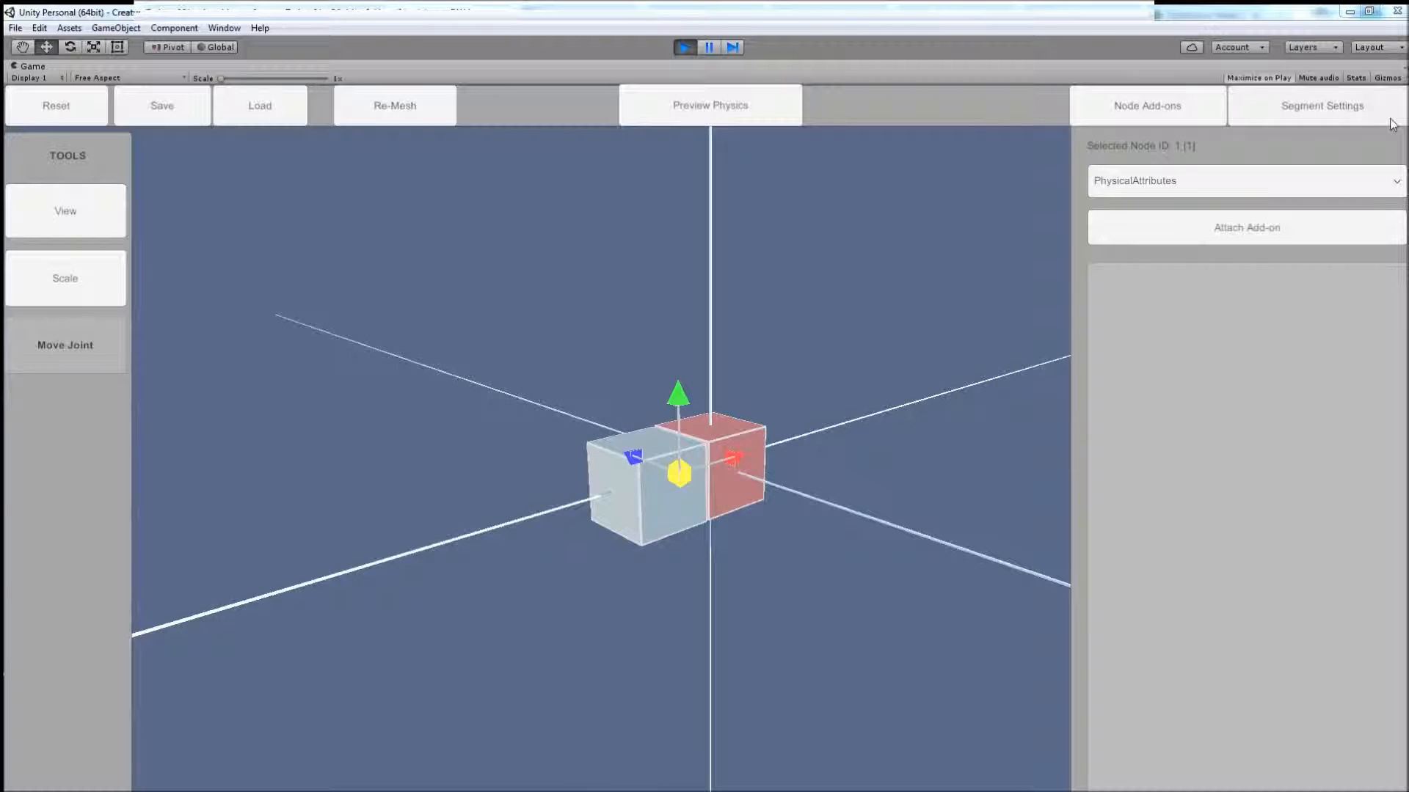
pyautogui.click(1330, 109)
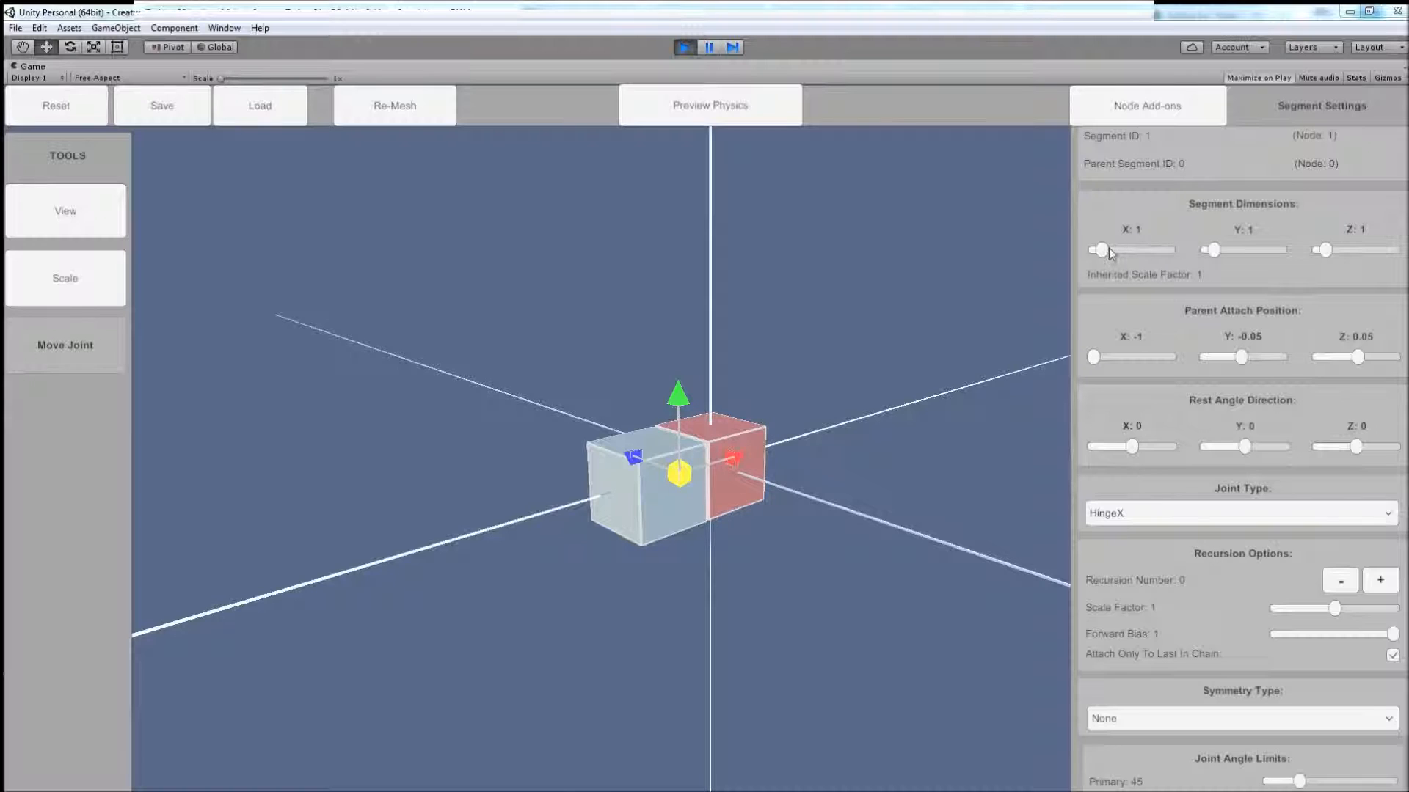
# Step: Adjust the segment's dimensions to about X 1.15, Y 0.99 and its parent attach position to about Y -0.09
pyautogui.moveTo(1104, 248); pyautogui.dragTo(1104, 246)
pyautogui.click(65, 345)
pyautogui.moveTo(631, 456)
pyautogui.mouseDown()
pyautogui.moveTo(614, 450)
pyautogui.moveTo(625, 454)
pyautogui.mouseUp()
pyautogui.moveTo(675, 402)
pyautogui.mouseDown()
pyautogui.moveTo(676, 364)
pyautogui.moveTo(675, 399)
pyautogui.mouseUp()
pyautogui.moveTo(1239, 361)
pyautogui.mouseDown()
pyautogui.moveTo(1286, 359)
pyautogui.moveTo(1208, 360)
pyautogui.moveTo(1242, 376)
pyautogui.mouseUp()
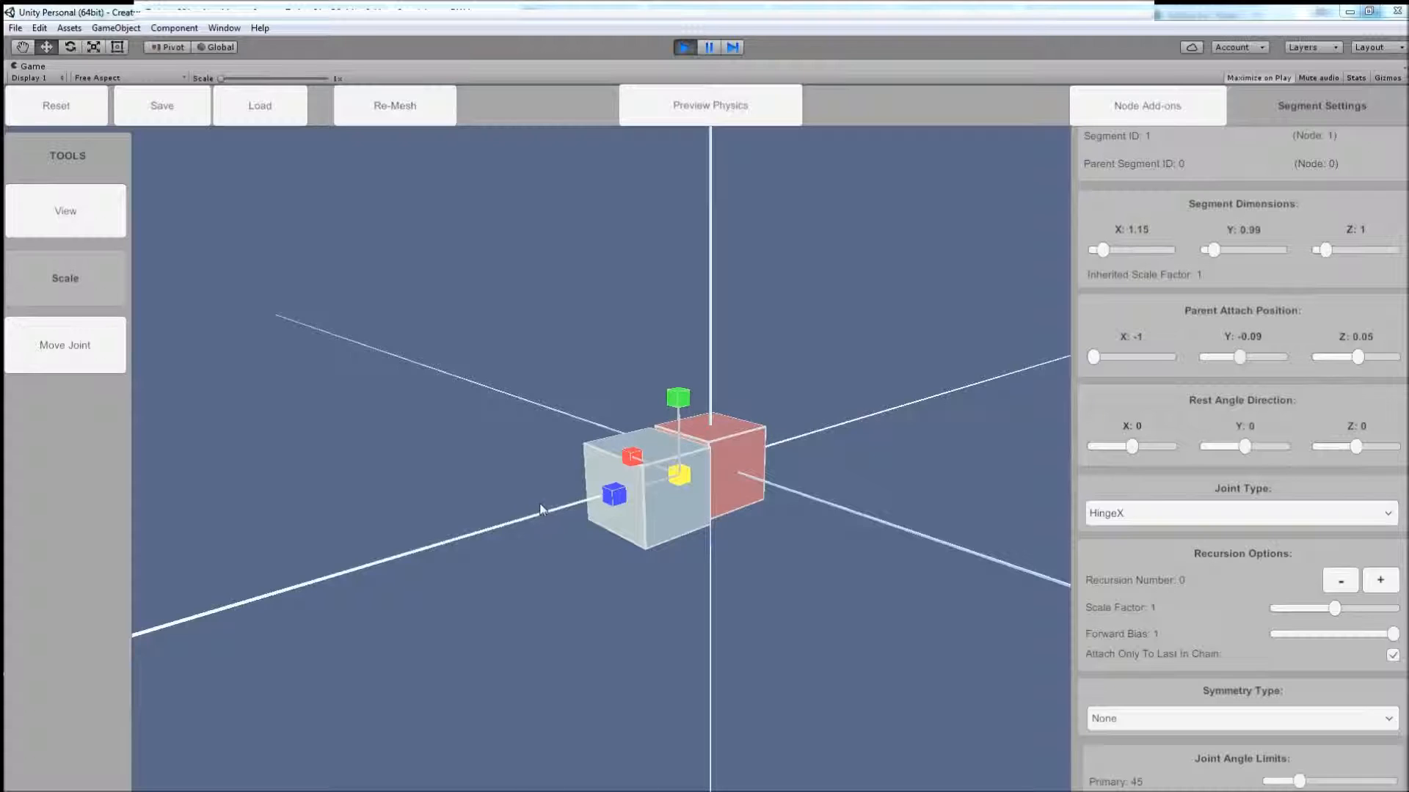
# Step: Move the segment's joint to about Y 0.01, Z 0.02 and scale the segment to about X 0.57, Y 0.53
pyautogui.press('e')
pyautogui.moveTo(679, 480); pyautogui.dragTo(649, 463)
pyautogui.press('w')
pyautogui.moveTo(675, 401); pyautogui.dragTo(676, 434)
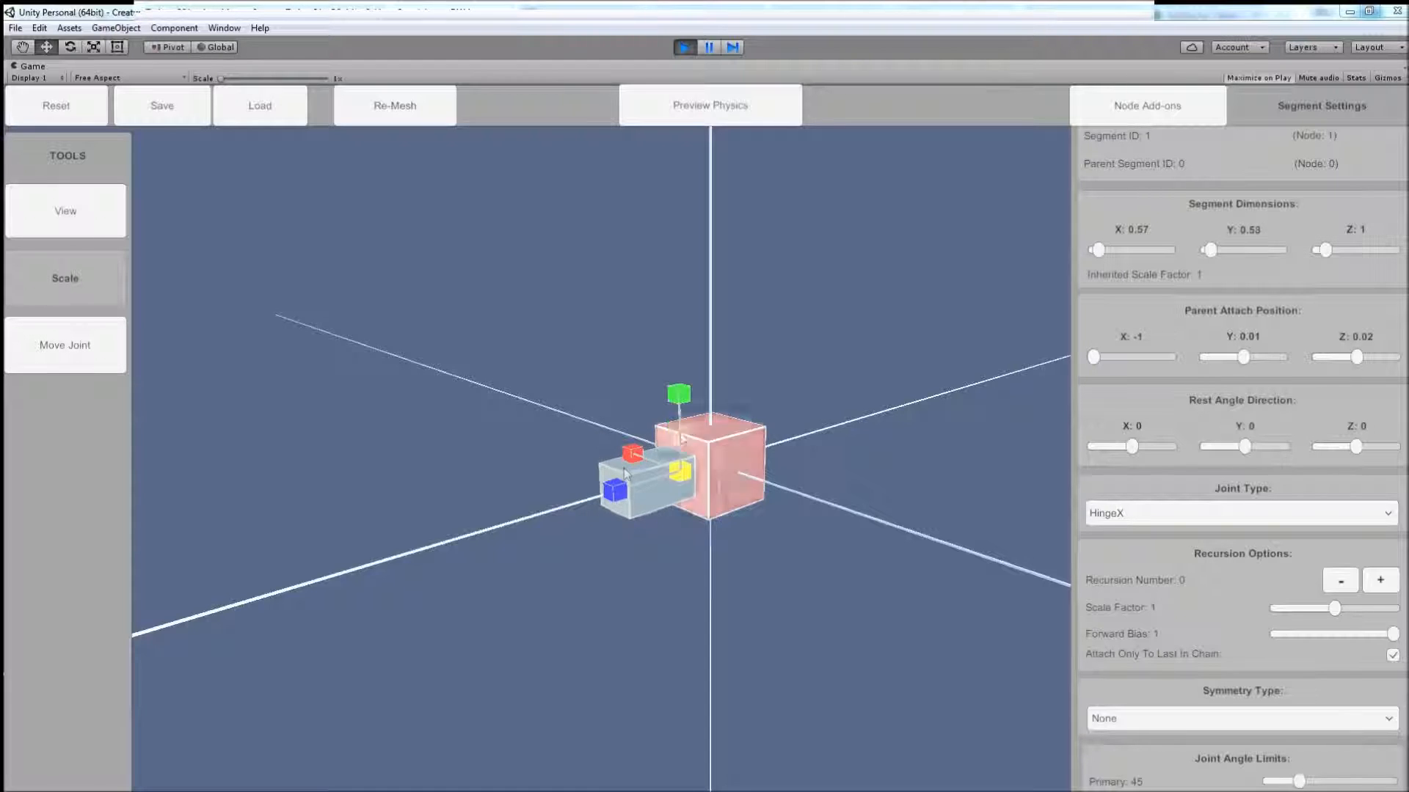
# Step: Set the segment's rest angle direction to about X 0.11, Y -0.13, Z 0.08
pyautogui.moveTo(1132, 446)
pyautogui.mouseDown()
pyautogui.moveTo(1107, 440)
pyautogui.moveTo(1175, 437)
pyautogui.moveTo(1120, 428)
pyautogui.moveTo(1158, 436)
pyautogui.moveTo(1138, 438)
pyautogui.mouseUp()
pyautogui.moveTo(1245, 446)
pyautogui.mouseDown()
pyautogui.moveTo(1262, 445)
pyautogui.moveTo(1222, 443)
pyautogui.moveTo(1249, 448)
pyautogui.mouseUp()
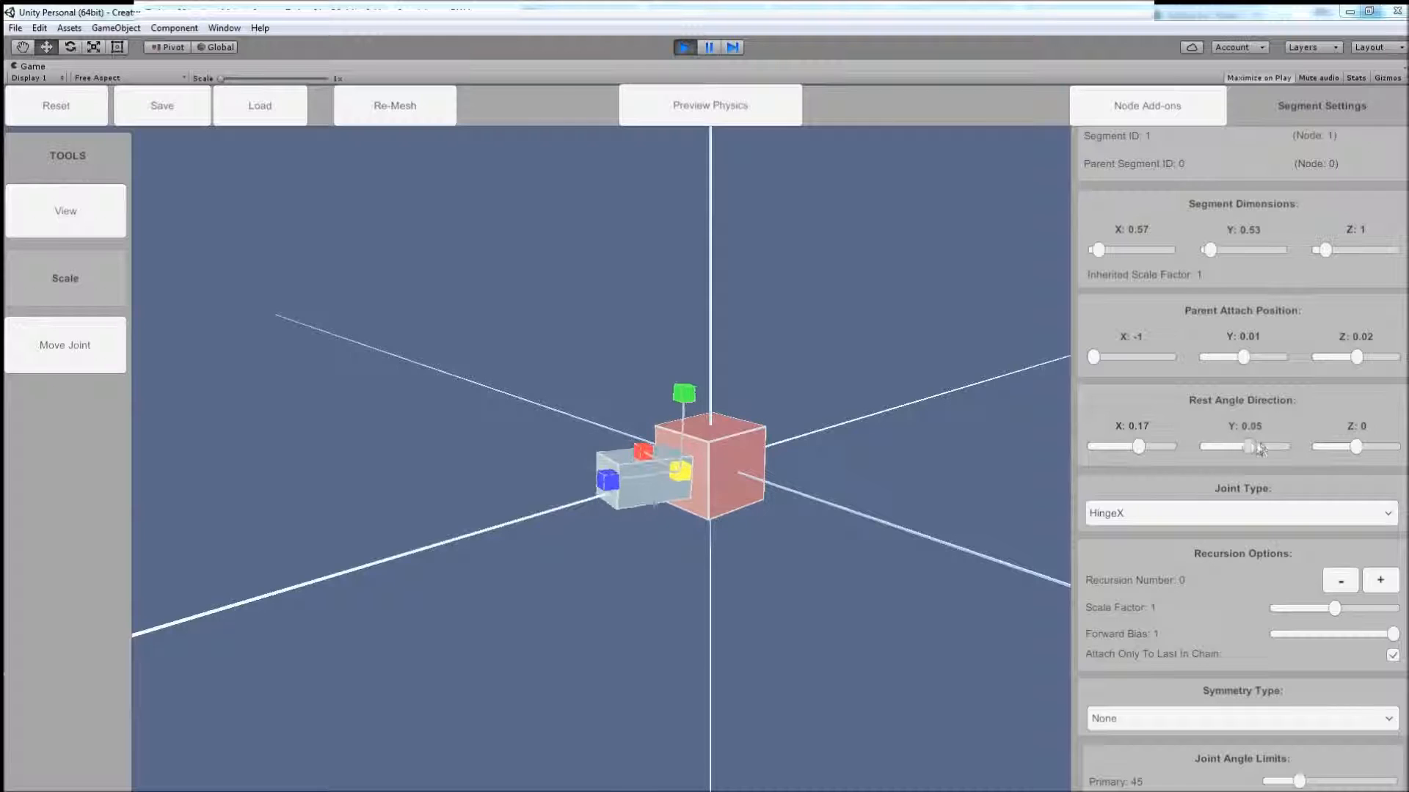
pyautogui.moveTo(1357, 445)
pyautogui.mouseDown()
pyautogui.moveTo(1377, 454)
pyautogui.moveTo(1360, 460)
pyautogui.mouseUp()
pyautogui.moveTo(1136, 448)
pyautogui.mouseDown()
pyautogui.moveTo(1121, 449)
pyautogui.moveTo(1134, 450)
pyautogui.mouseUp()
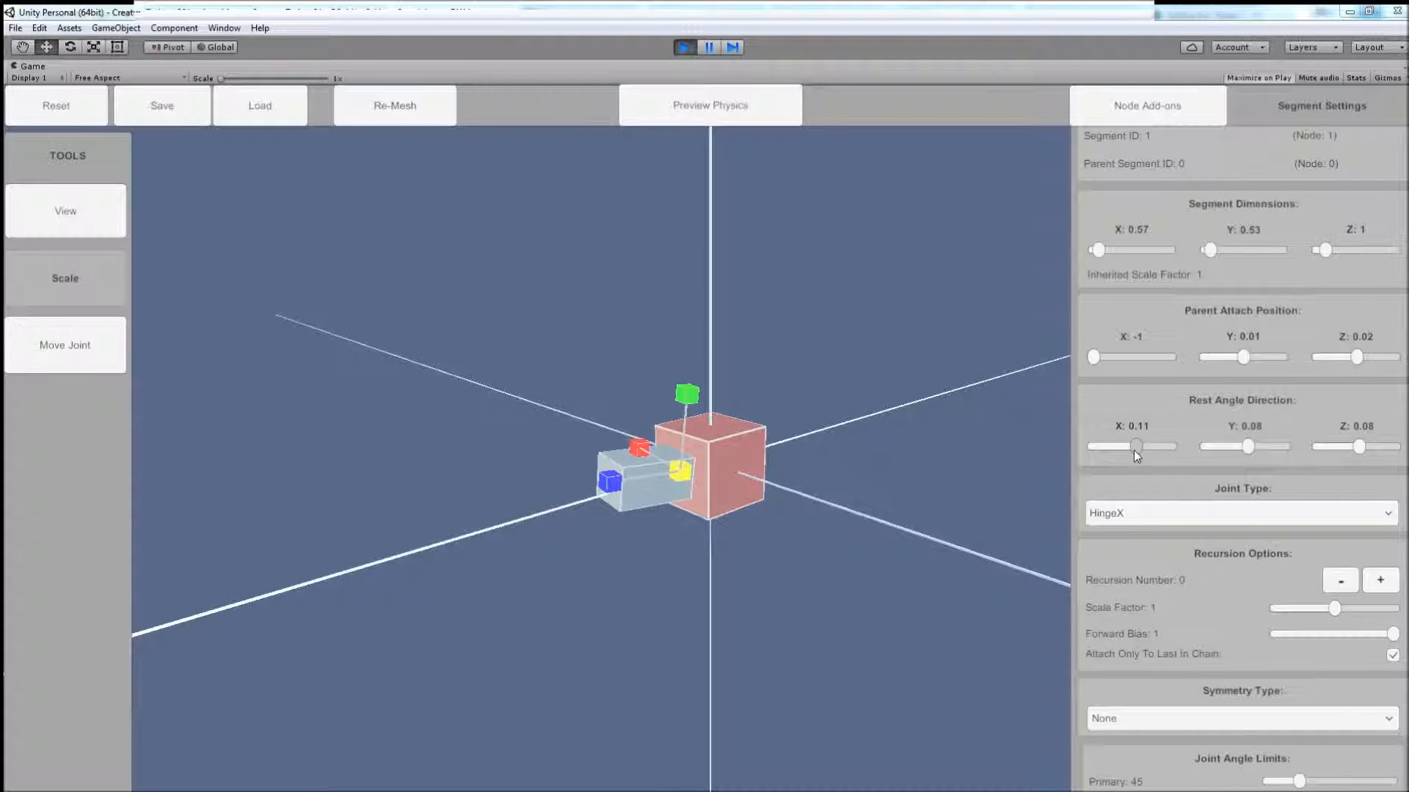
pyautogui.moveTo(1268, 447); pyautogui.dragTo(1237, 447)
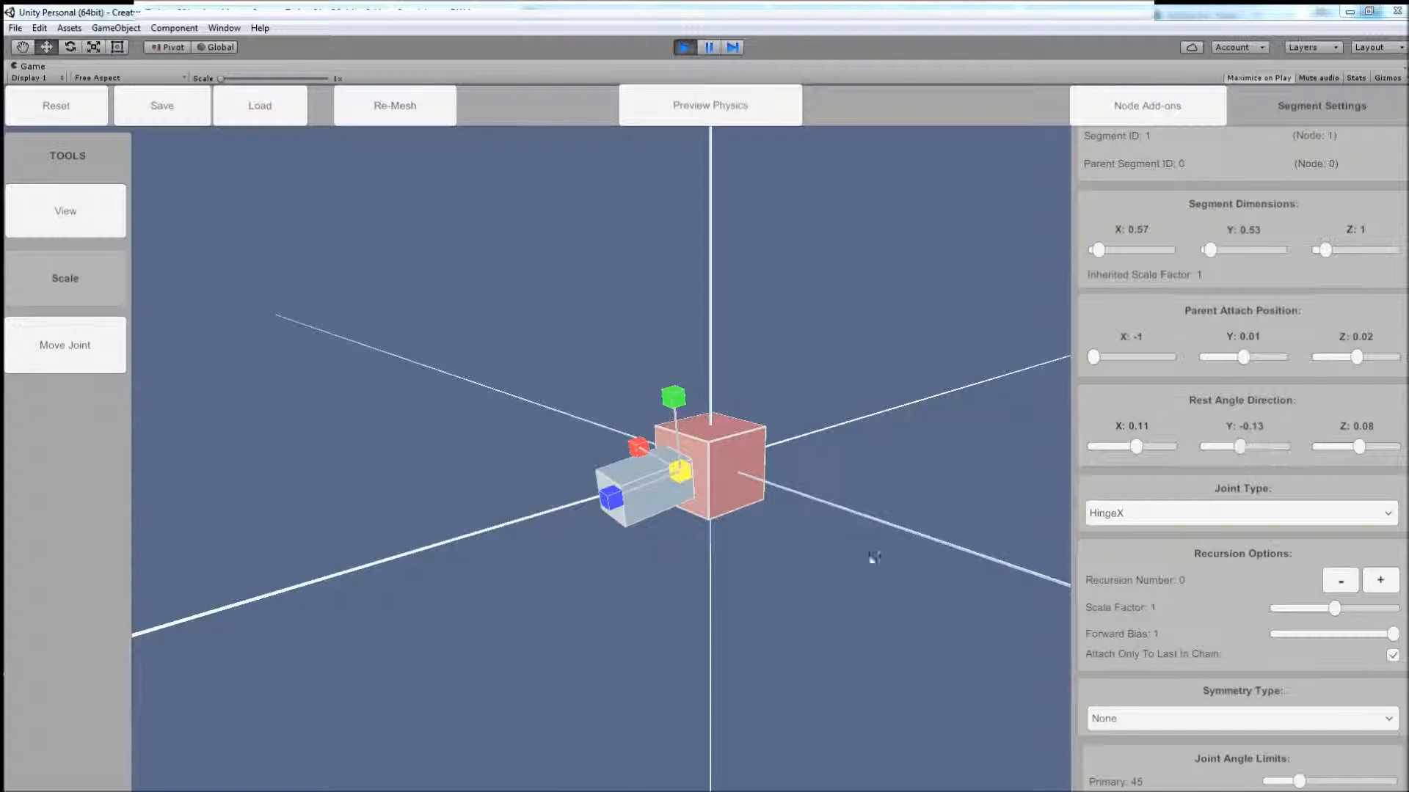
# Step: Review the joint types available for the attached segment
pyautogui.moveTo(733, 554); pyautogui.dragTo(702, 559, button='middle')
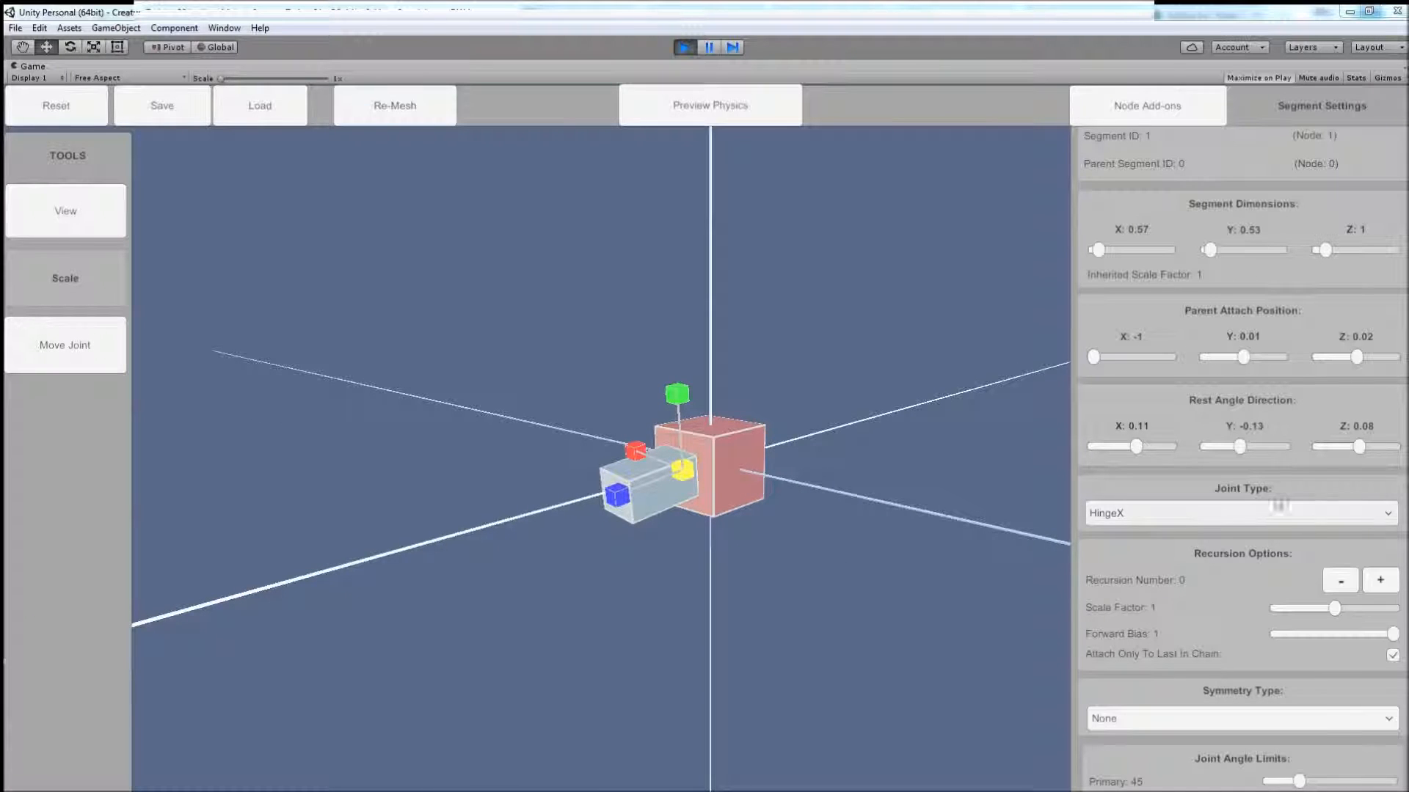
pyautogui.click(1391, 518)
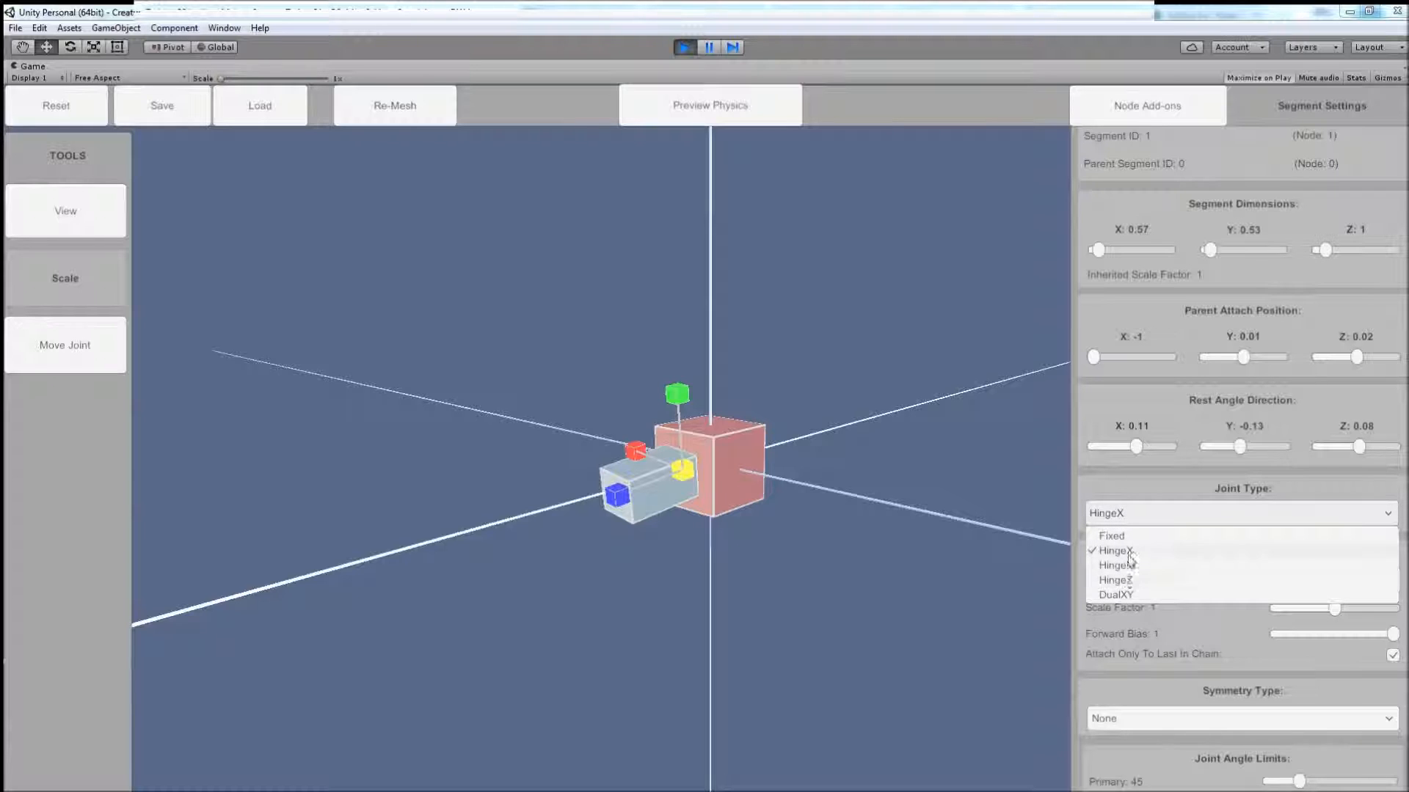
pyautogui.click(1391, 517)
# Step: Lengthen the attached segment to about 1.87 along Z
pyautogui.keyDown('alt'); pyautogui.moveTo(637, 541); pyautogui.dragTo(660, 543); pyautogui.keyUp('alt')
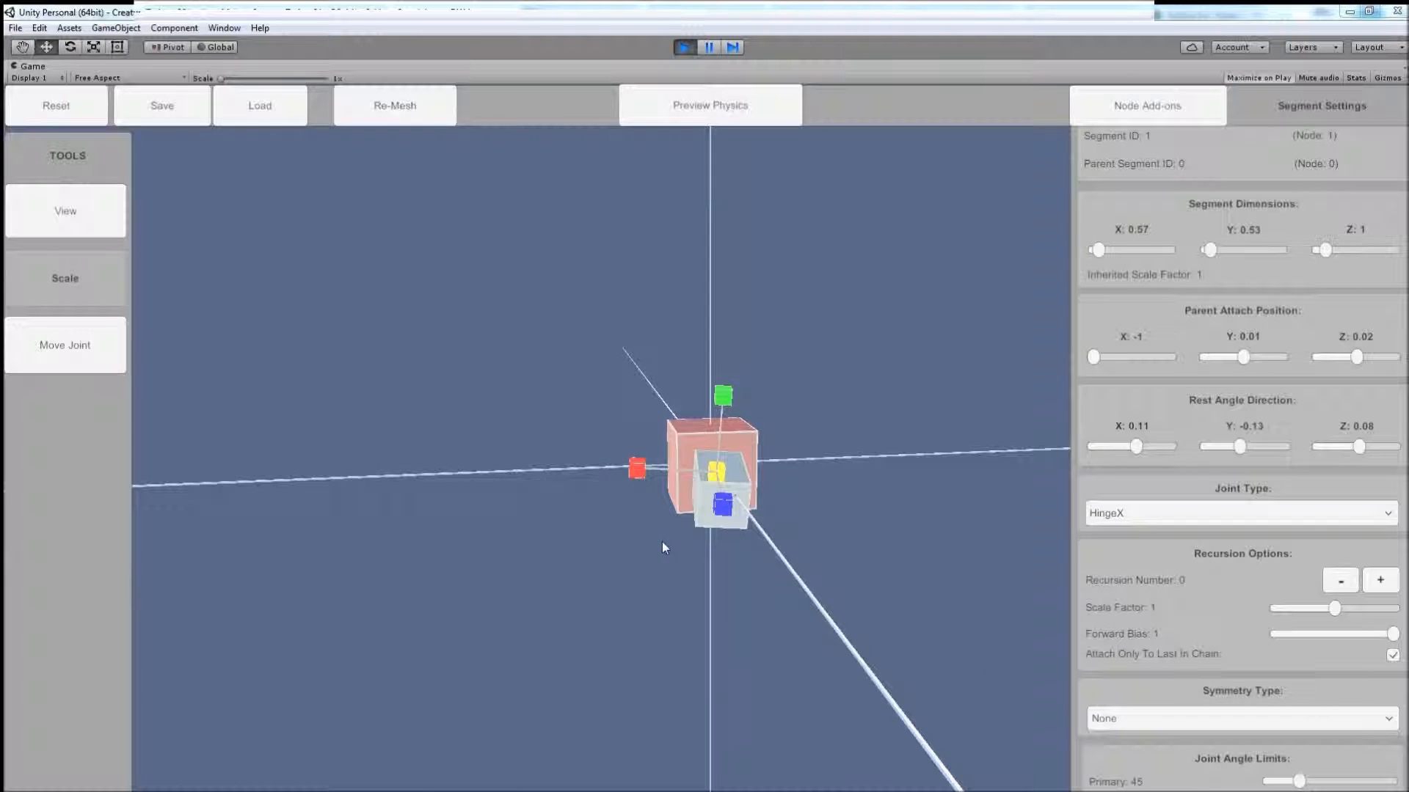
pyautogui.keyDown('alt'); pyautogui.moveTo(801, 543); pyautogui.dragTo(810, 482); pyautogui.keyUp('alt')
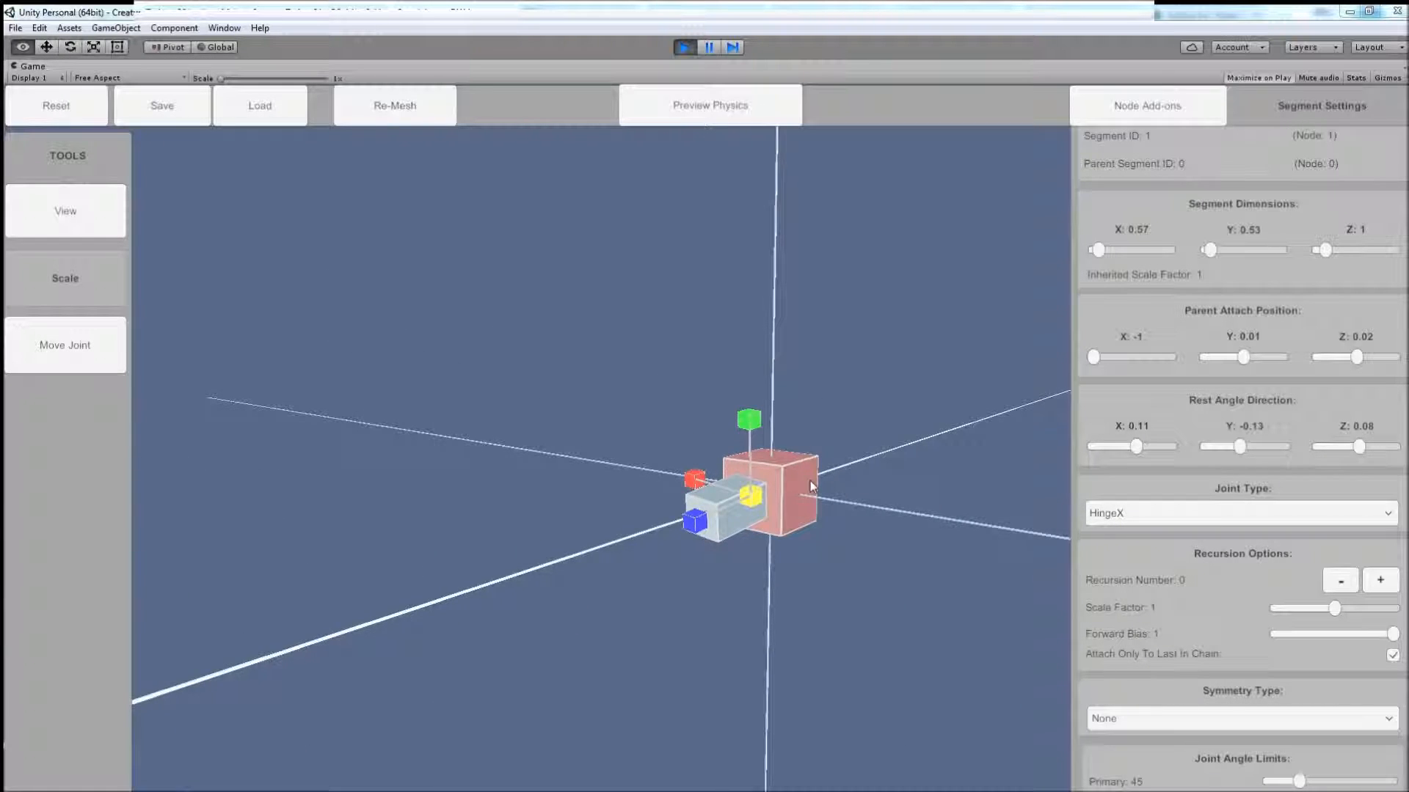
pyautogui.moveTo(690, 523); pyautogui.dragTo(652, 543)
pyautogui.keyDown('alt'); pyautogui.moveTo(773, 565); pyautogui.dragTo(774, 565); pyautogui.keyUp('alt')
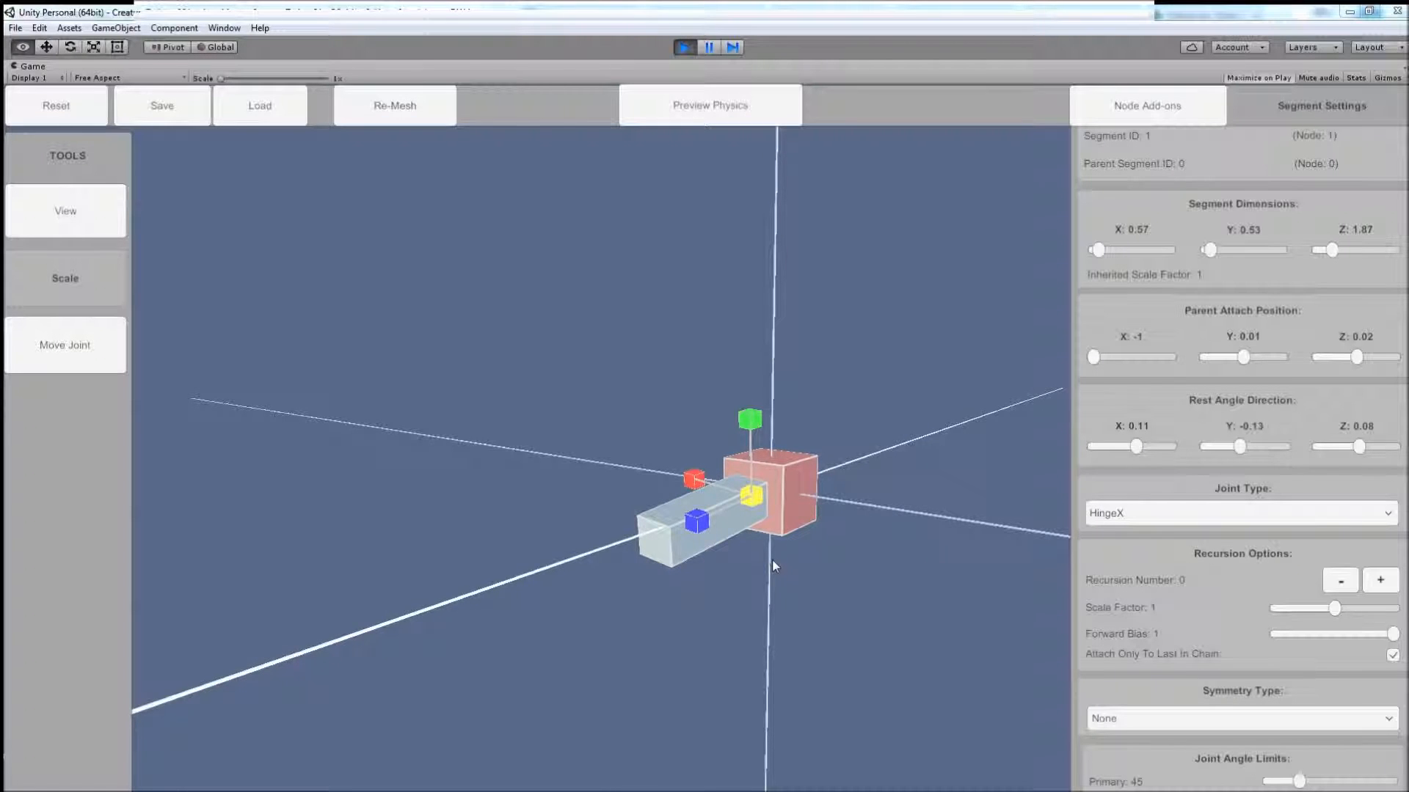
# Step: Preview the physics of the HingeX joint and stop the preview
pyautogui.click(713, 111)
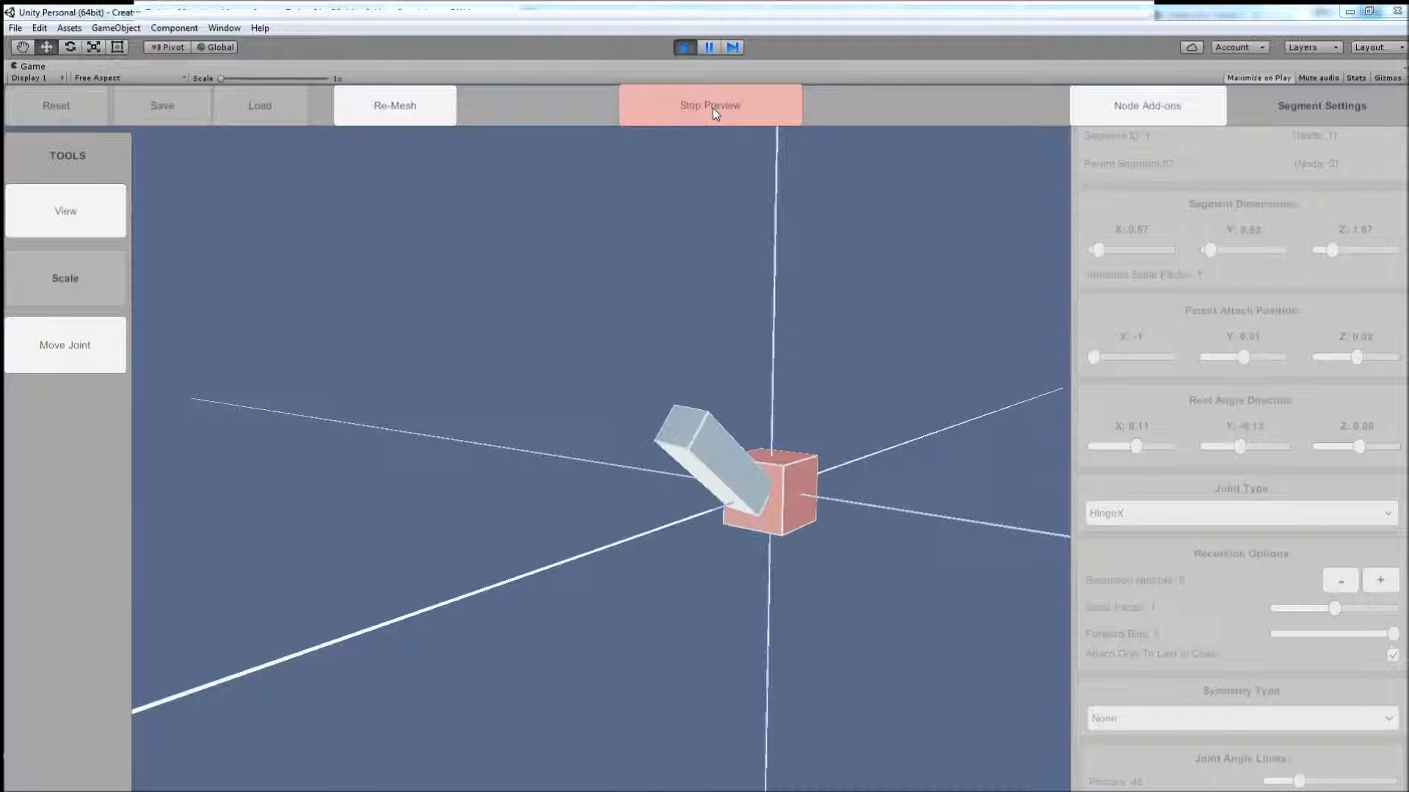
pyautogui.keyDown('alt'); pyautogui.moveTo(842, 421); pyautogui.dragTo(792, 497); pyautogui.keyUp('alt')
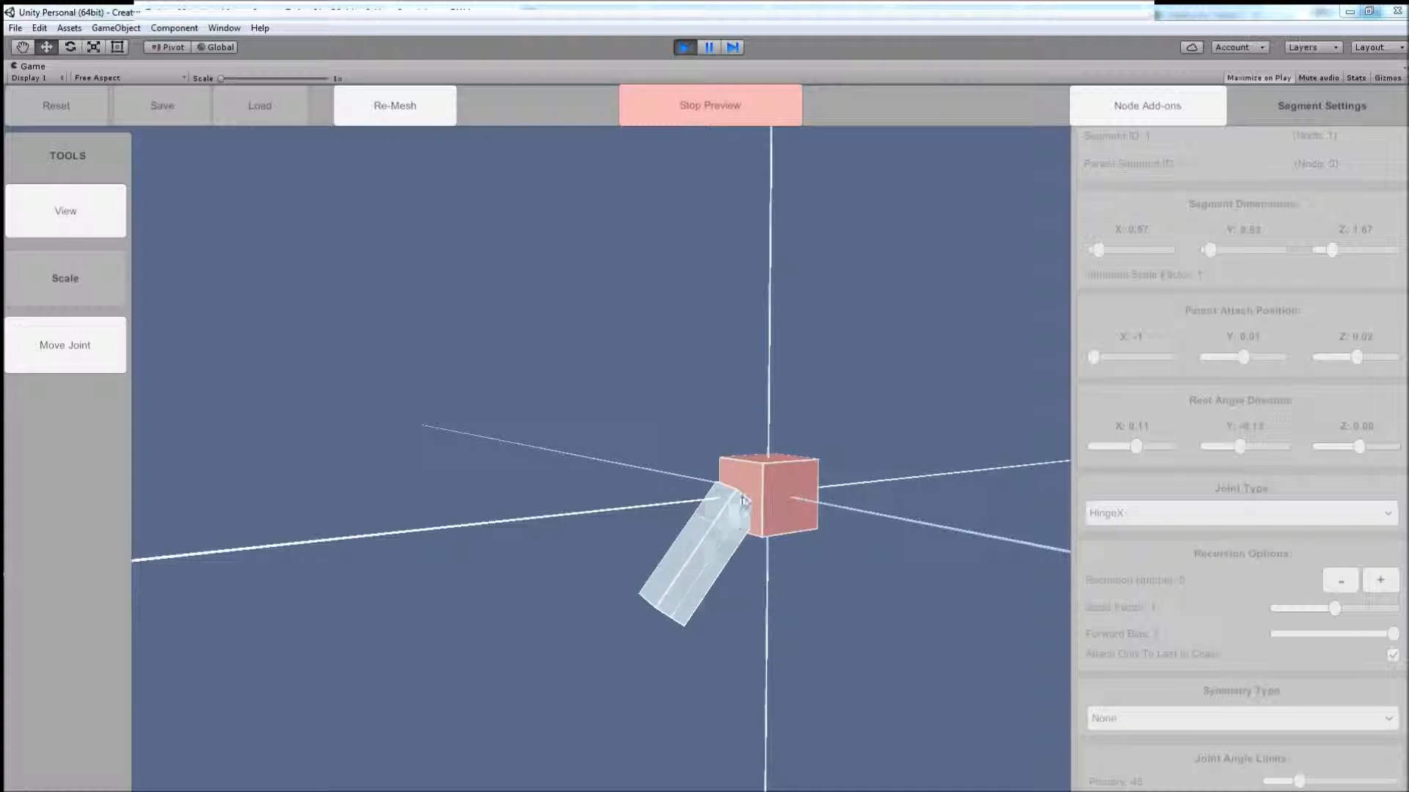
pyautogui.click(715, 118)
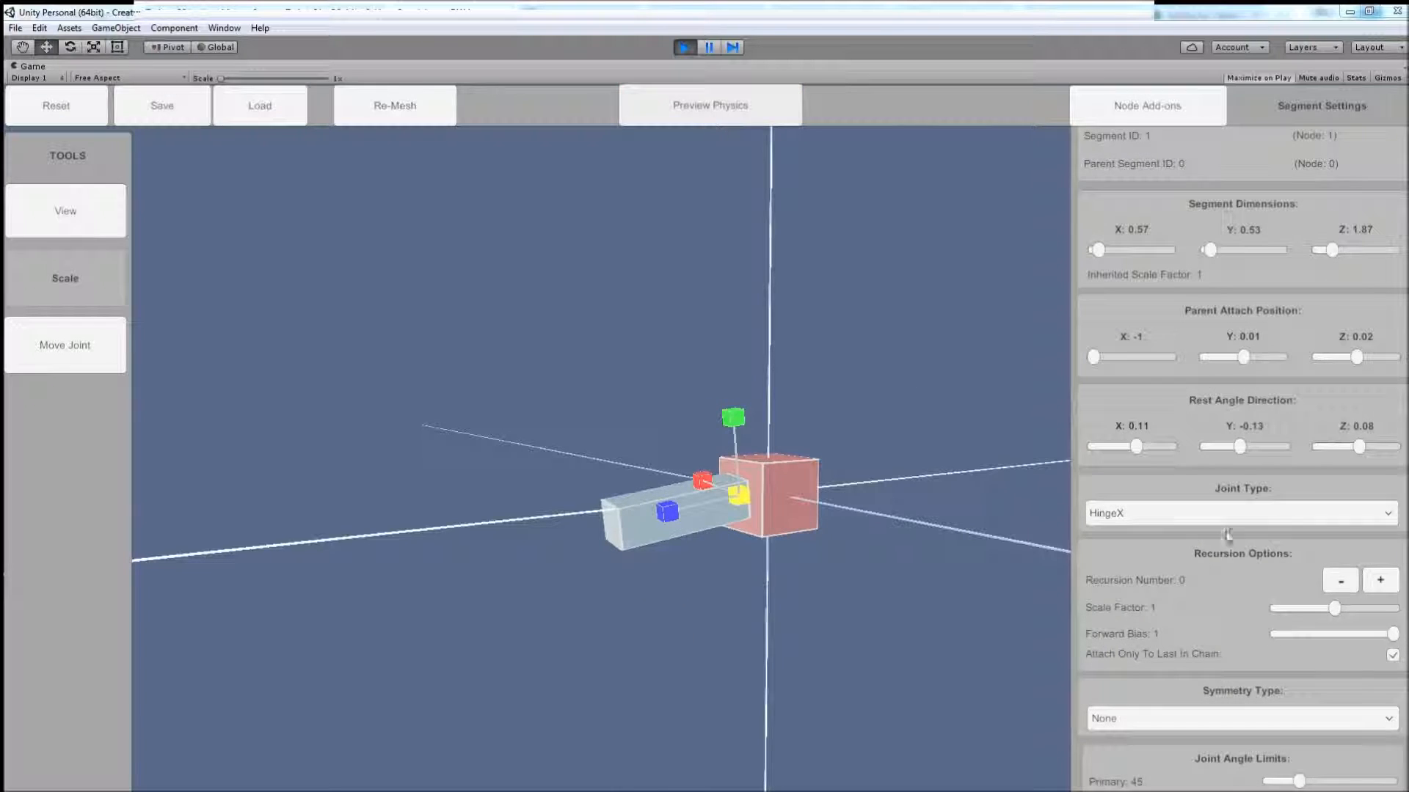
# Step: Set the segment's joint type to HingeY and run a physics preview of its motion
pyautogui.click(1195, 512)
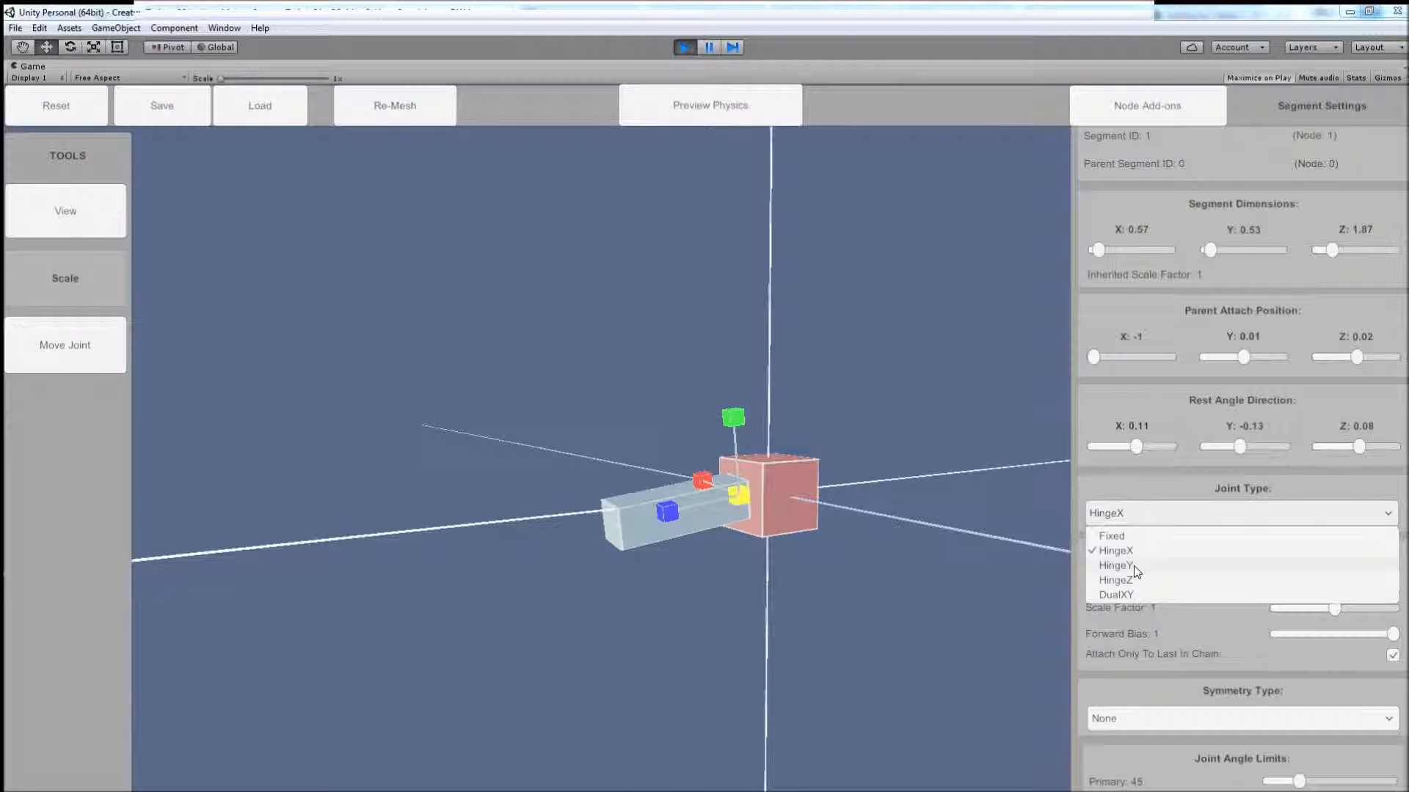
pyautogui.click(1136, 567)
pyautogui.click(693, 109)
pyautogui.keyDown('alt'); pyautogui.moveTo(785, 454); pyautogui.dragTo(804, 455); pyautogui.keyUp('alt')
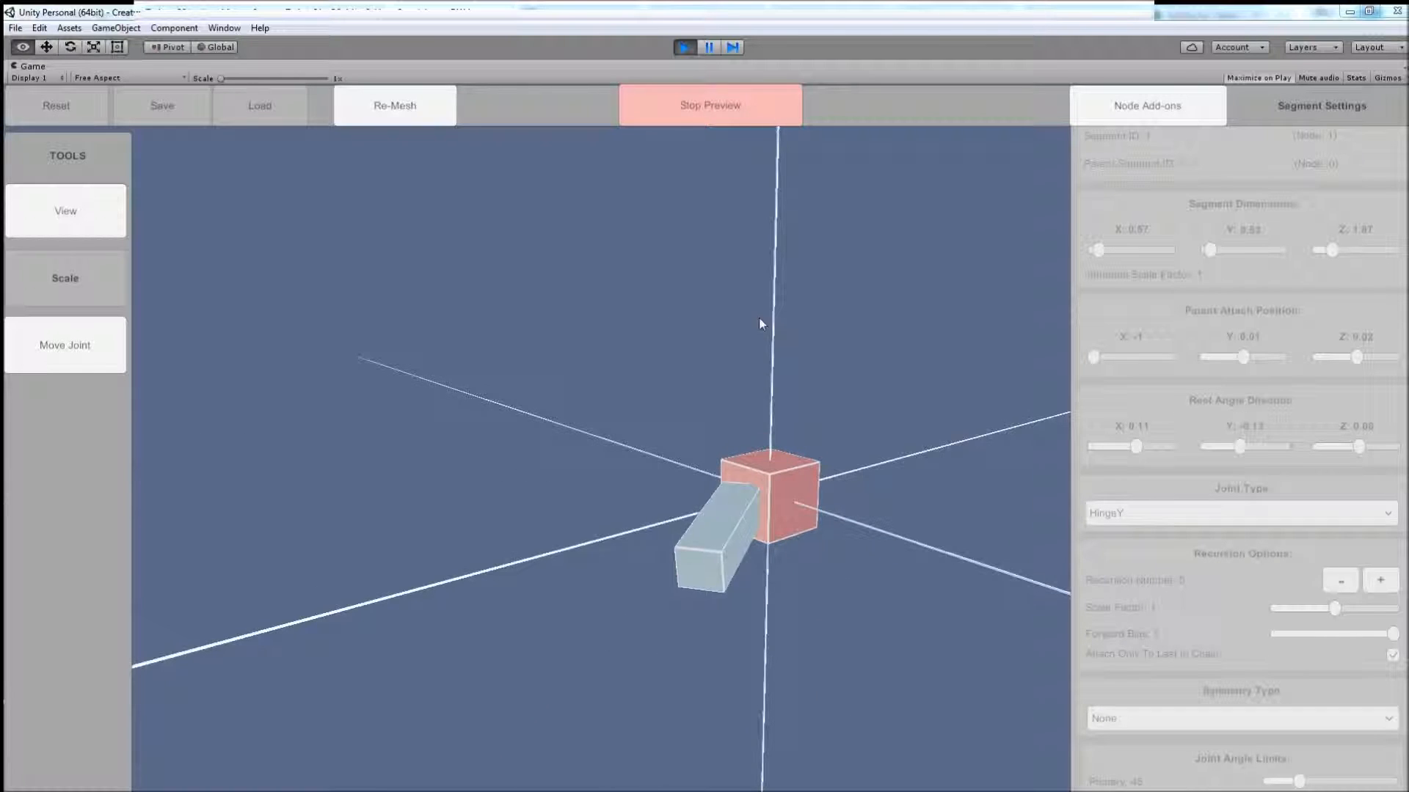
pyautogui.click(708, 103)
# Step: Set the segment's joint type to DualXY and run a physics preview of its motion
pyautogui.click(1123, 517)
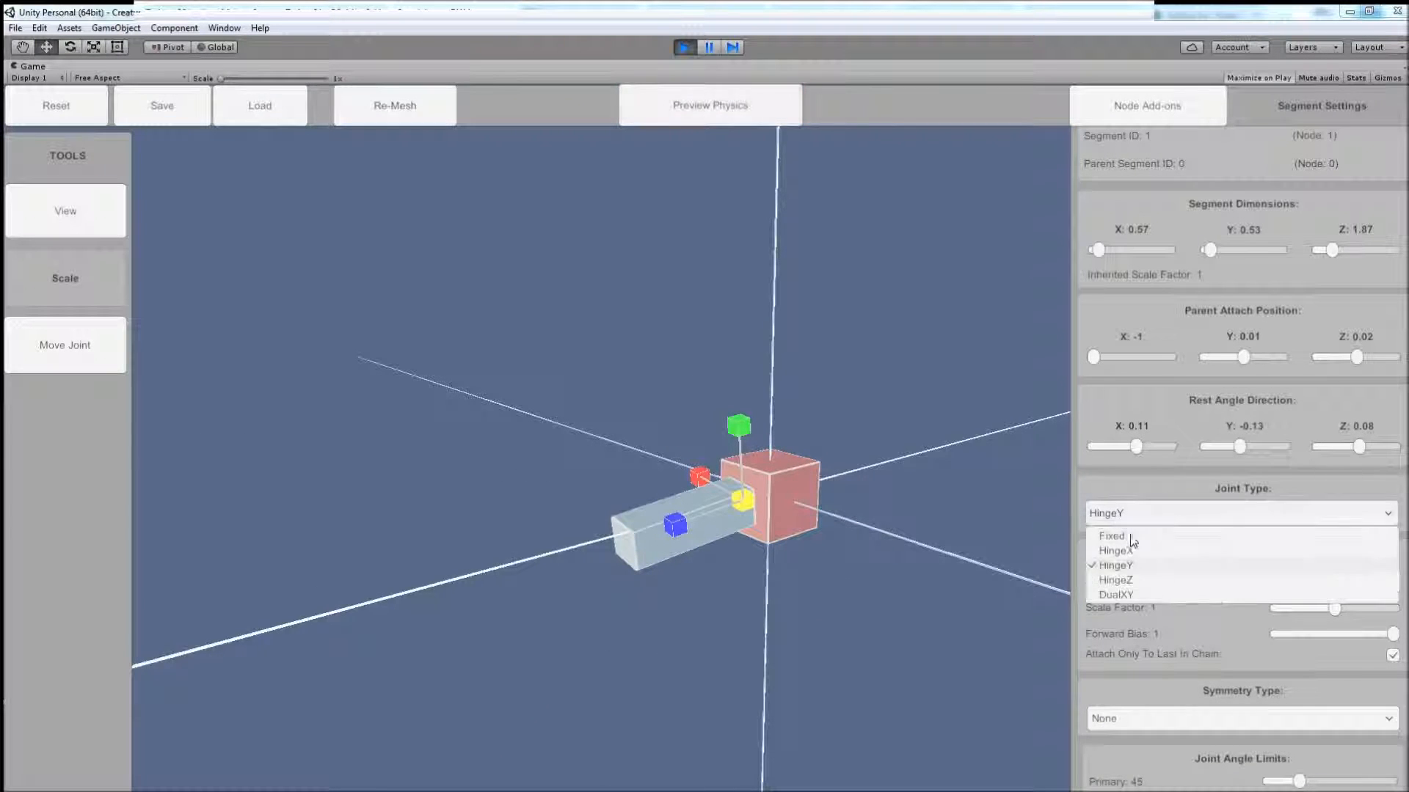
pyautogui.click(1123, 594)
pyautogui.keyDown('alt'); pyautogui.moveTo(925, 615); pyautogui.dragTo(893, 607); pyautogui.keyUp('alt')
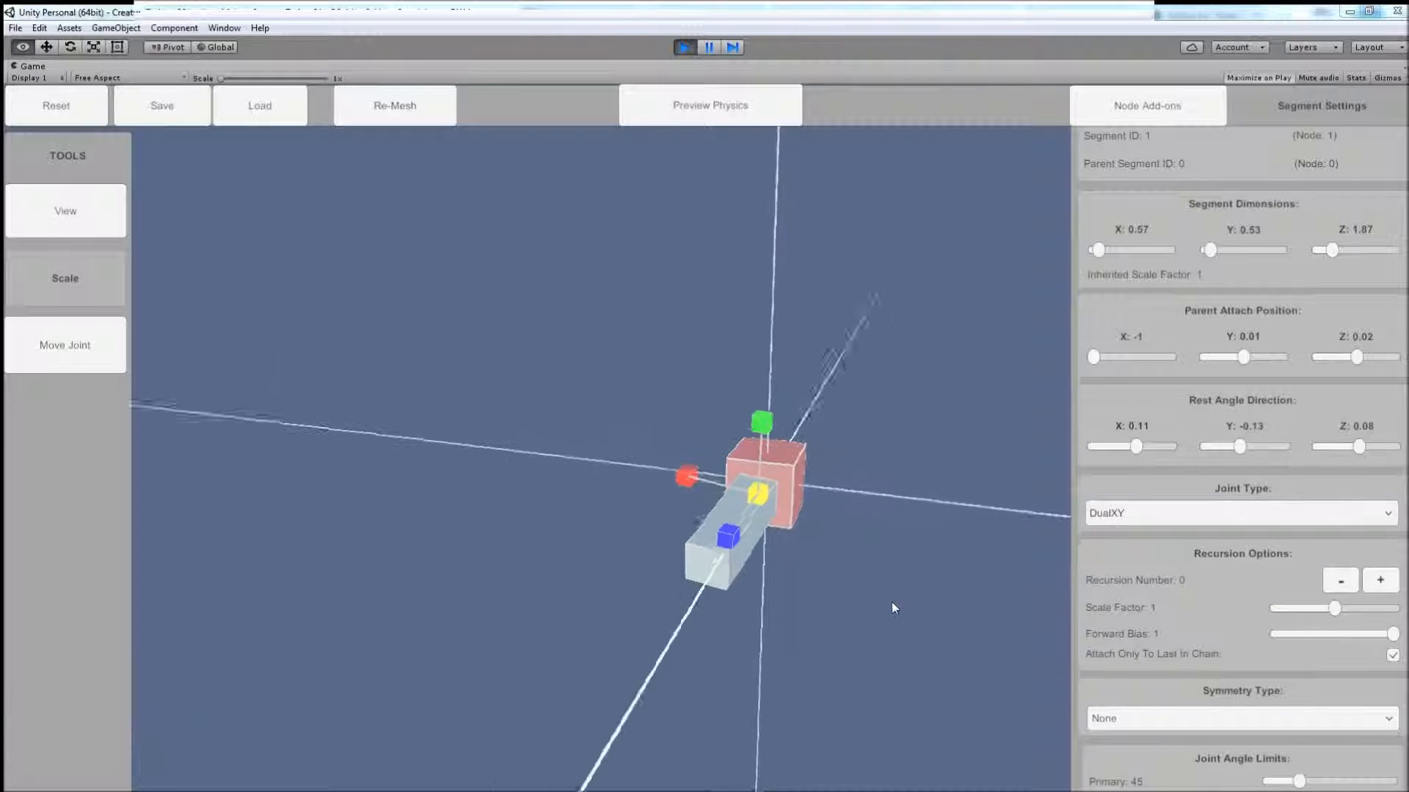
pyautogui.click(723, 106)
pyautogui.moveTo(863, 580)
pyautogui.keyDown('alt'); pyautogui.mouseDown()
pyautogui.moveTo(866, 595)
pyautogui.moveTo(853, 594)
pyautogui.moveTo(868, 559)
pyautogui.mouseUp(); pyautogui.keyUp('alt')
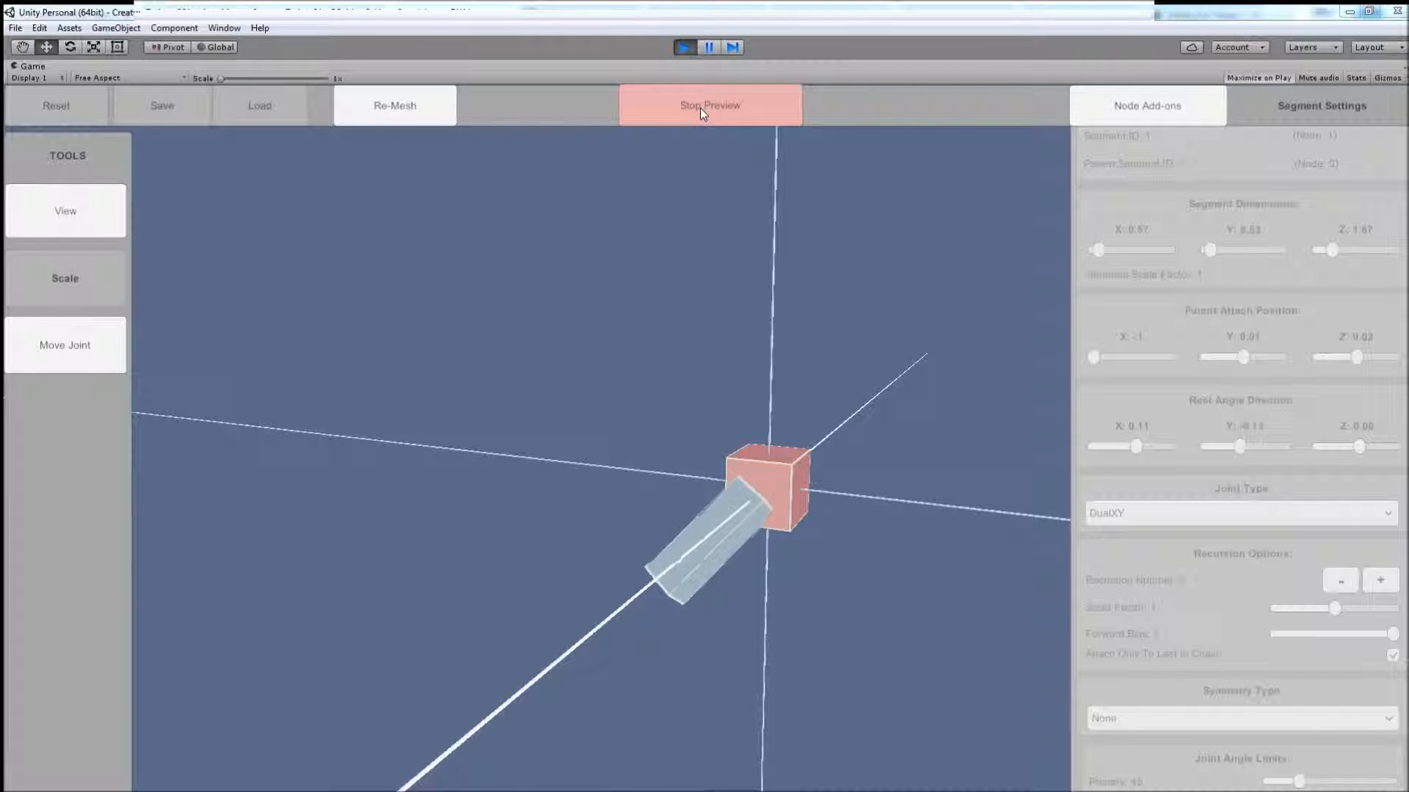
pyautogui.click(700, 108)
# Step: Try the Fixed joint type in a physics preview and restore the segment's joint type to HingeX
pyautogui.click(1155, 512)
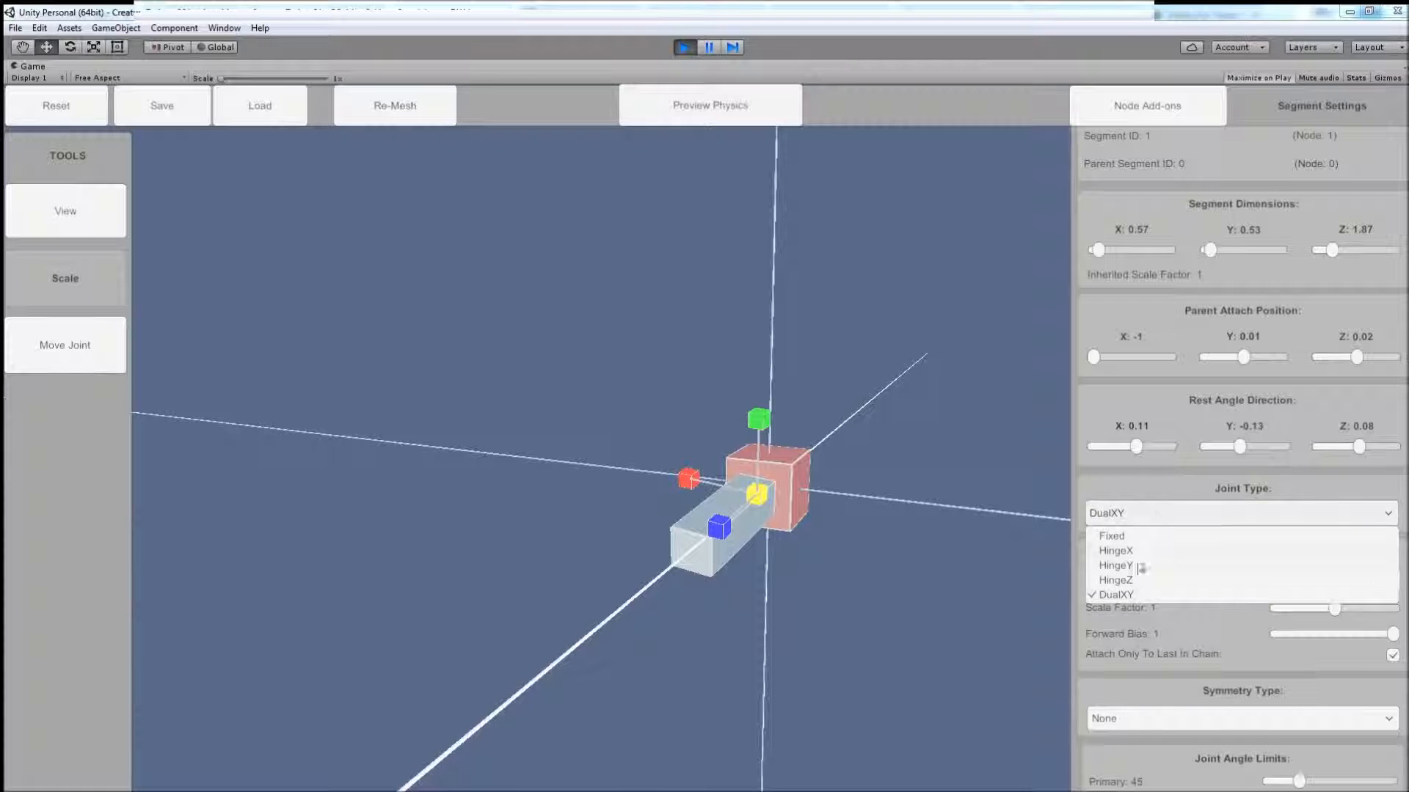
pyautogui.click(1117, 536)
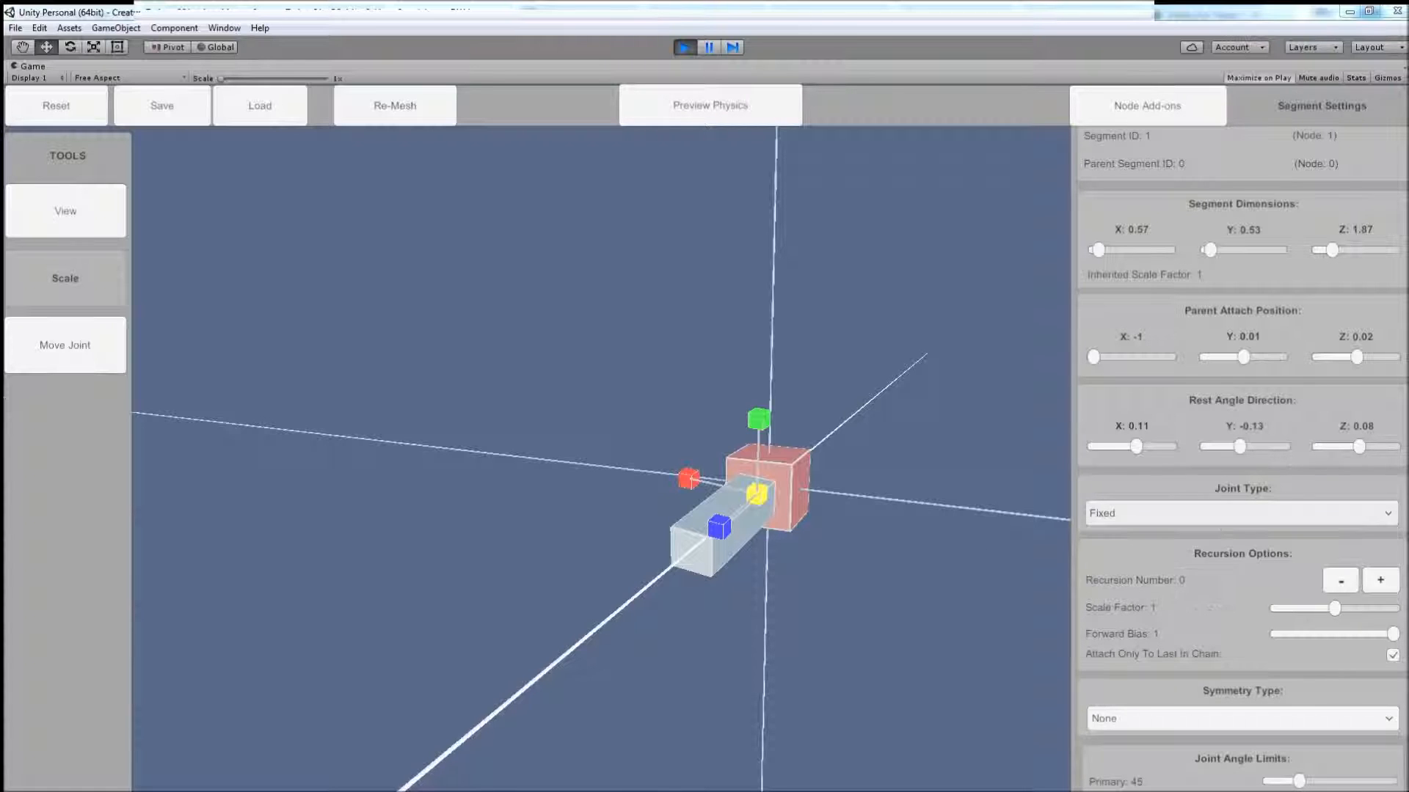
pyautogui.click(683, 106)
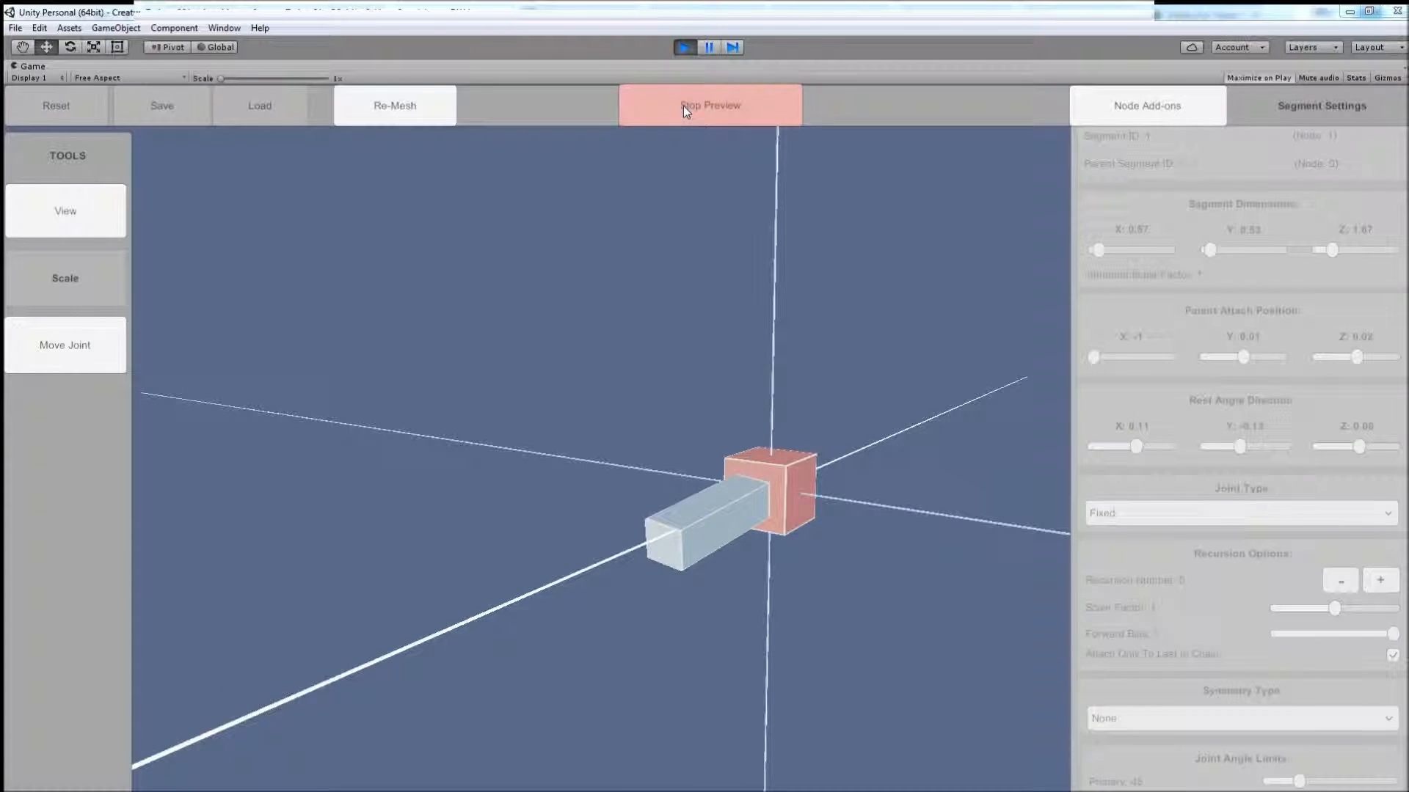
pyautogui.click(697, 108)
pyautogui.click(1215, 515)
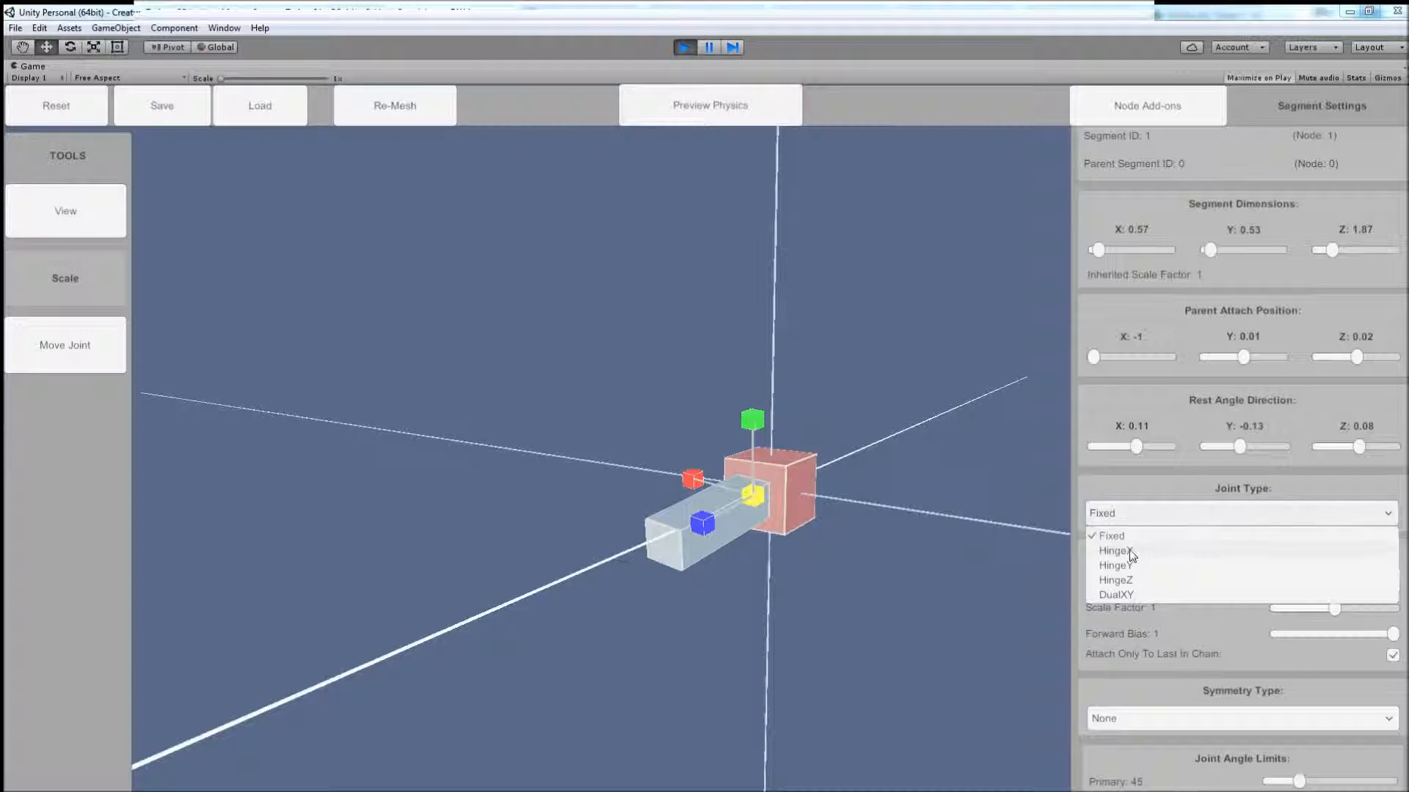
pyautogui.click(1115, 551)
# Step: Add a second segment to the underside of the root cube
pyautogui.keyDown('alt'); pyautogui.moveTo(1006, 597); pyautogui.dragTo(676, 491); pyautogui.keyUp('alt')
pyautogui.moveTo(852, 486)
pyautogui.keyDown('alt'); pyautogui.mouseDown()
pyautogui.moveTo(820, 496)
pyautogui.moveTo(827, 480)
pyautogui.mouseUp(); pyautogui.keyUp('alt')
pyautogui.rightClick(741, 493)
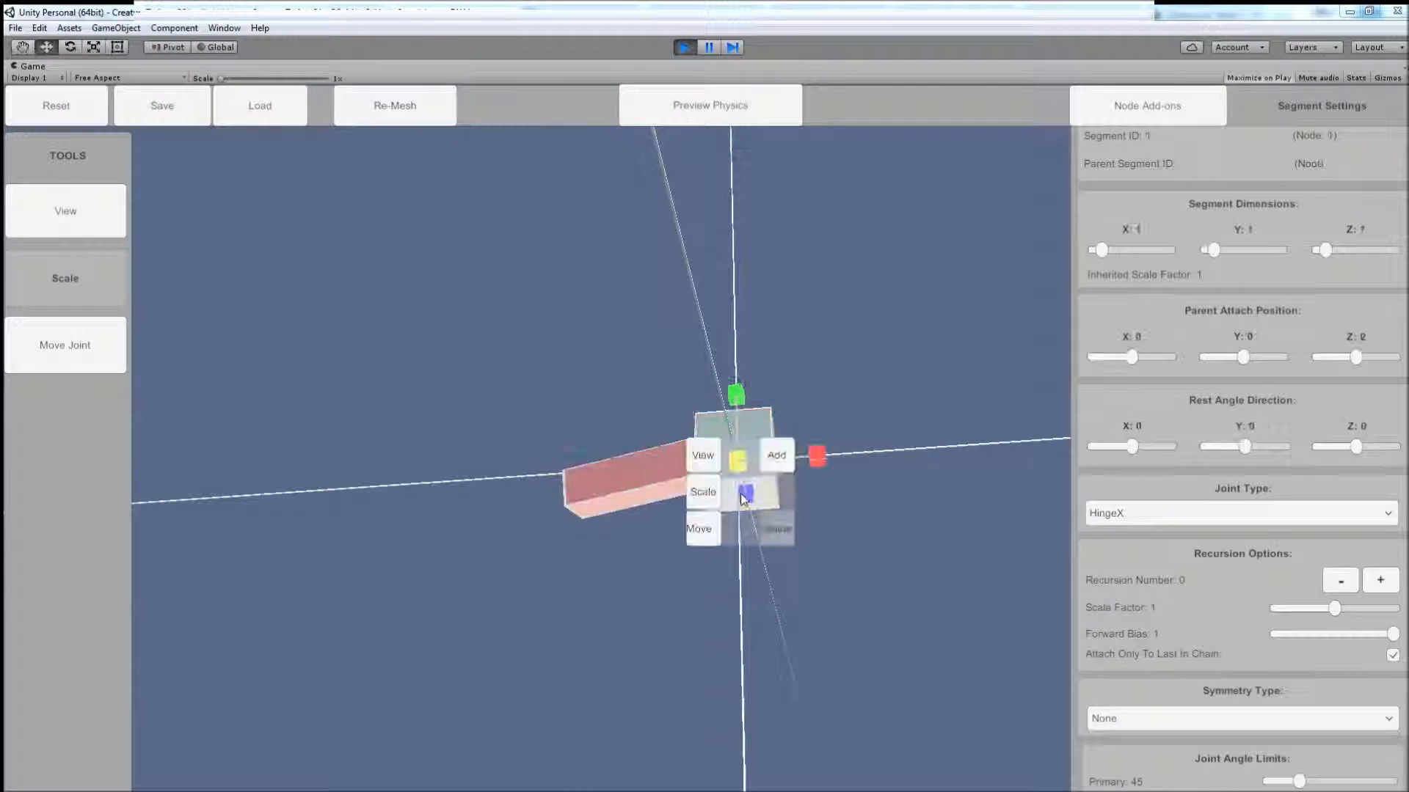
pyautogui.click(779, 457)
# Step: Scale the lower segment to about X 0.91, Y 0.74, Z 1.35
pyautogui.moveTo(743, 490); pyautogui.dragTo(732, 491)
pyautogui.moveTo(742, 564); pyautogui.dragTo(739, 626)
pyautogui.moveTo(820, 487); pyautogui.dragTo(868, 587)
# Step: Select the first side segment again and switch to the View tool
pyautogui.keyDown('alt'); pyautogui.moveTo(530, 507); pyautogui.dragTo(558, 508); pyautogui.keyUp('alt')
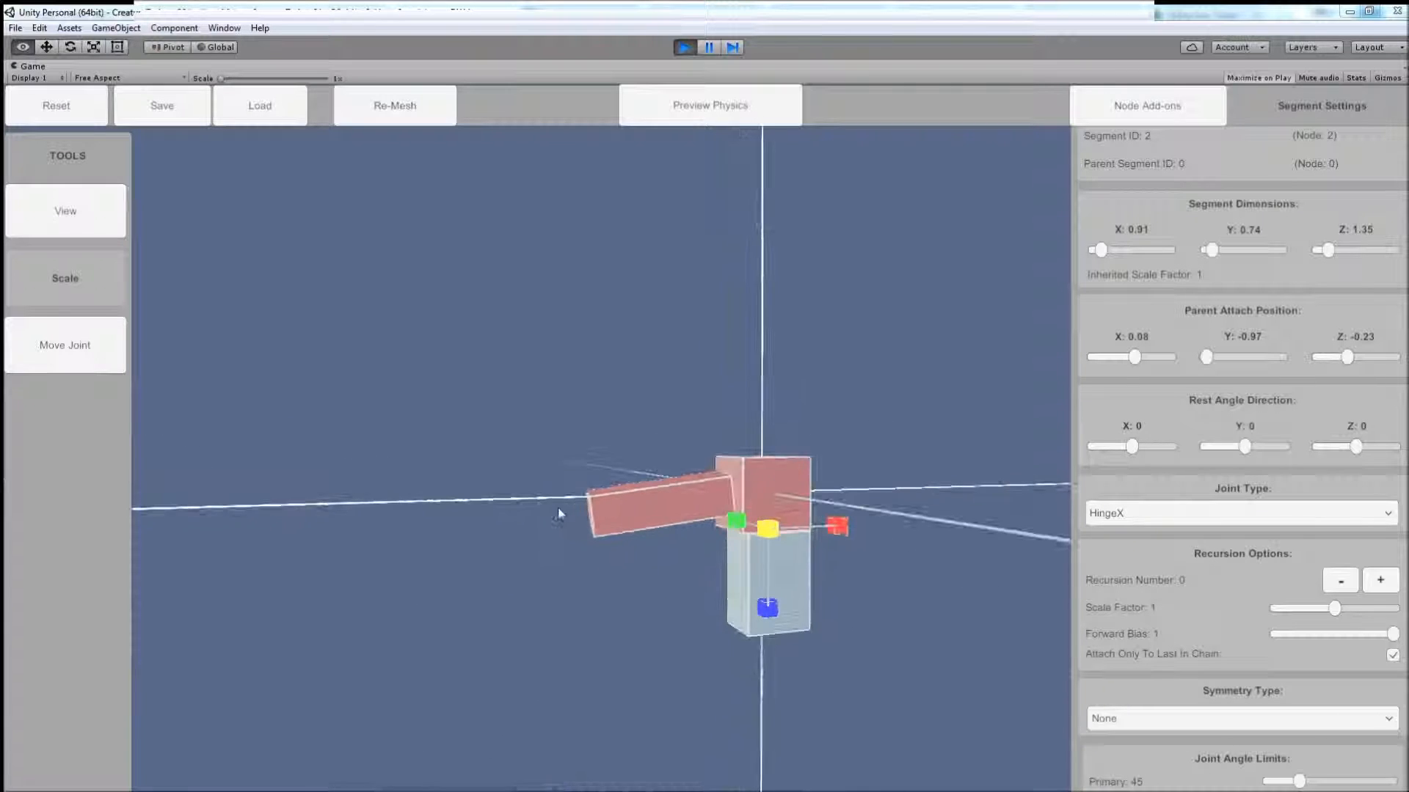
pyautogui.click(686, 499)
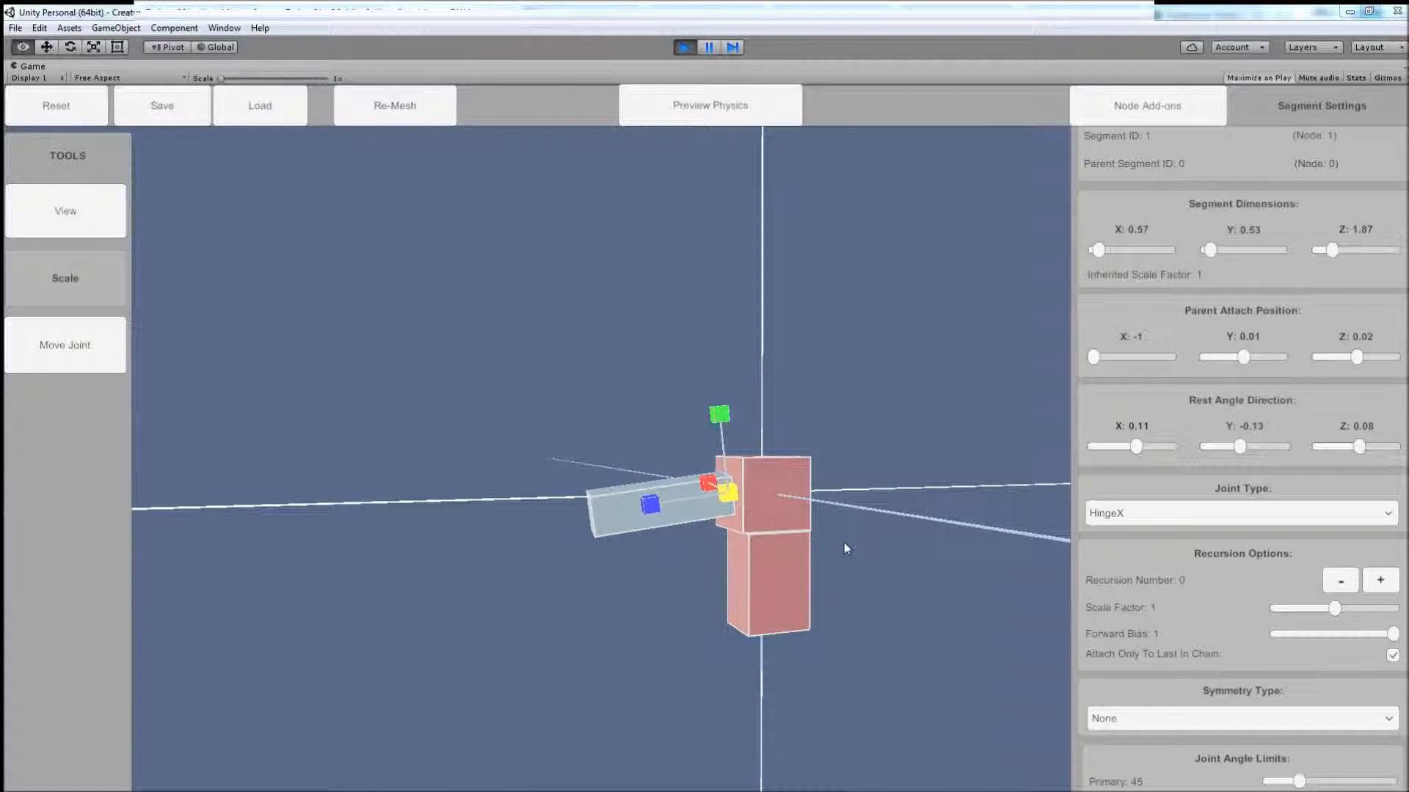
pyautogui.keyDown('alt'); pyautogui.moveTo(844, 543); pyautogui.dragTo(841, 549); pyautogui.keyUp('alt')
pyautogui.press('q')
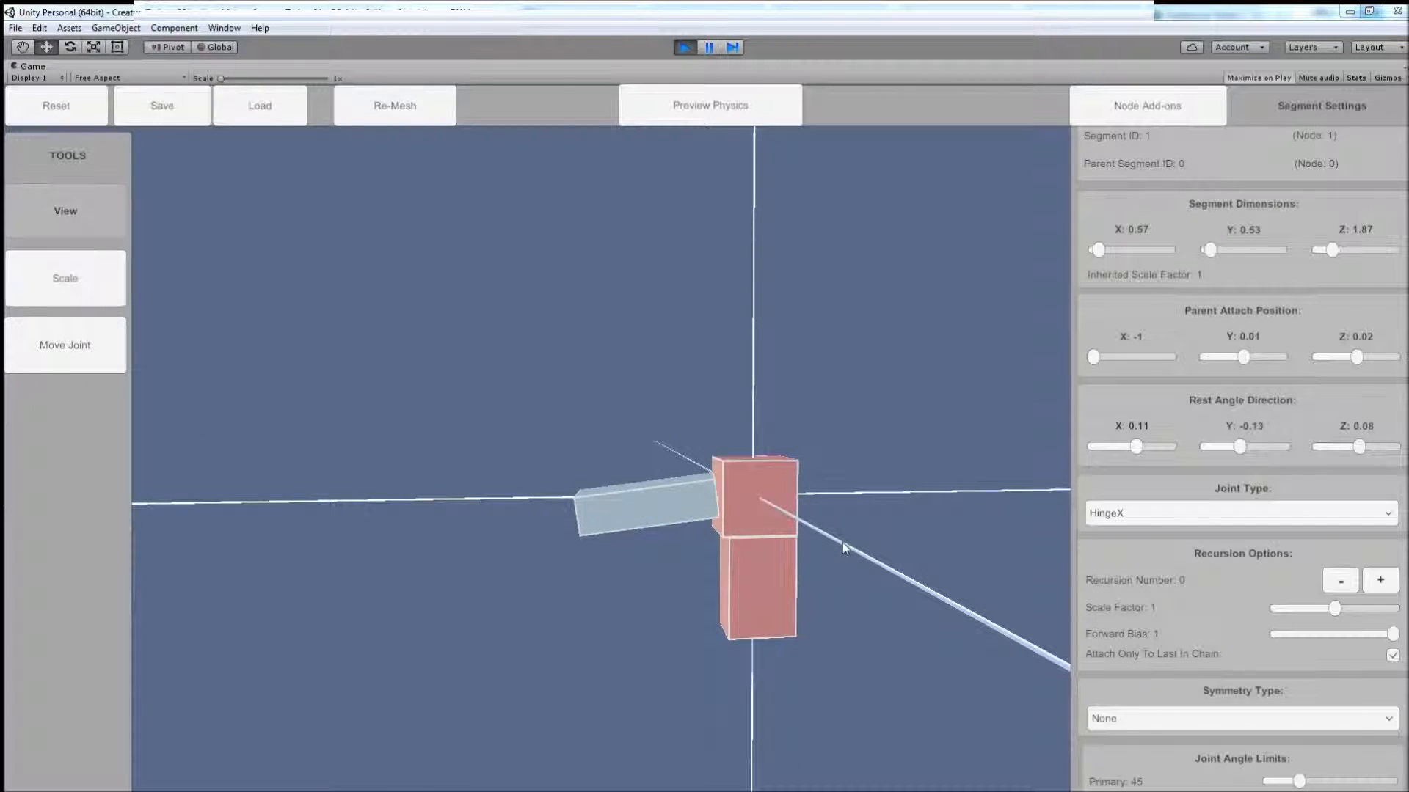
# Step: Add a segment to the root cube's side opposite the first side segment
pyautogui.keyDown('alt'); pyautogui.moveTo(855, 540); pyautogui.dragTo(810, 542); pyautogui.keyUp('alt')
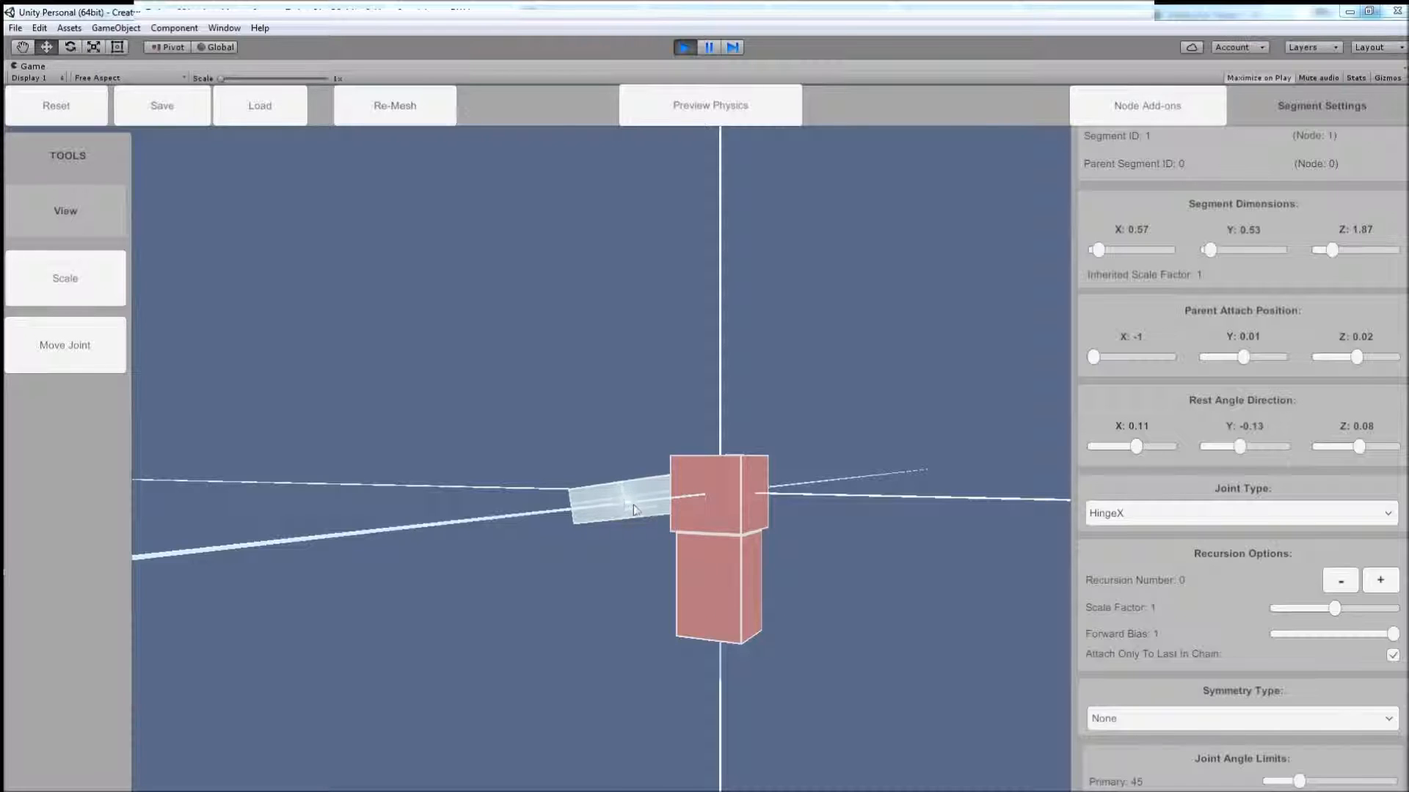
pyautogui.rightClick(756, 494)
pyautogui.click(793, 470)
pyautogui.keyDown('alt'); pyautogui.moveTo(865, 506); pyautogui.dragTo(833, 518); pyautogui.keyUp('alt')
# Step: Scale the new side segment to about X 0.6, Y 0.49, Z 1.7
pyautogui.press('r')
pyautogui.click(736, 422)
pyautogui.click(752, 473)
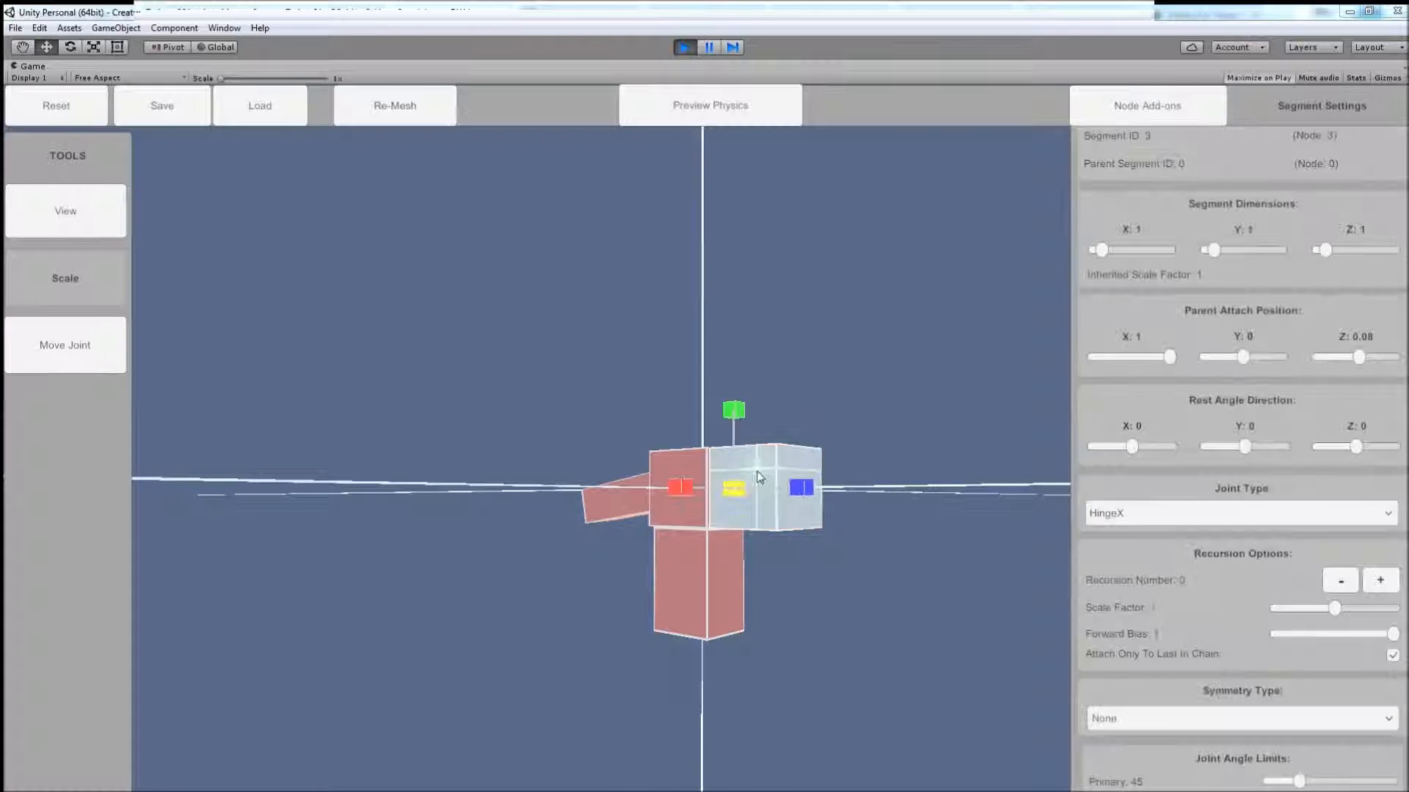
pyautogui.moveTo(692, 487); pyautogui.dragTo(706, 490)
pyautogui.keyDown('alt'); pyautogui.moveTo(706, 490); pyautogui.dragTo(759, 507); pyautogui.keyUp('alt')
pyautogui.moveTo(849, 505); pyautogui.dragTo(902, 505)
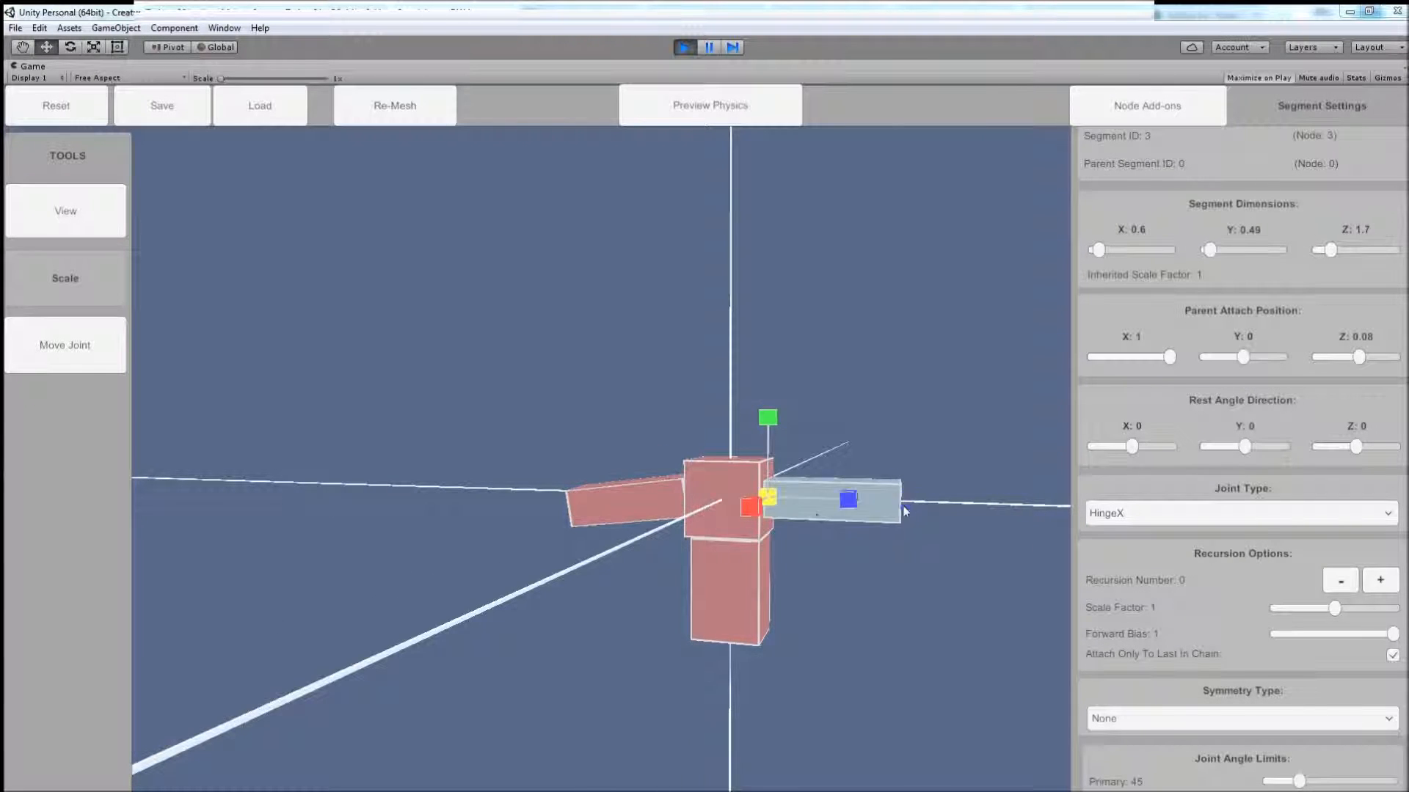
# Step: Compare the two side segments and delete the newly added one
pyautogui.click(660, 482)
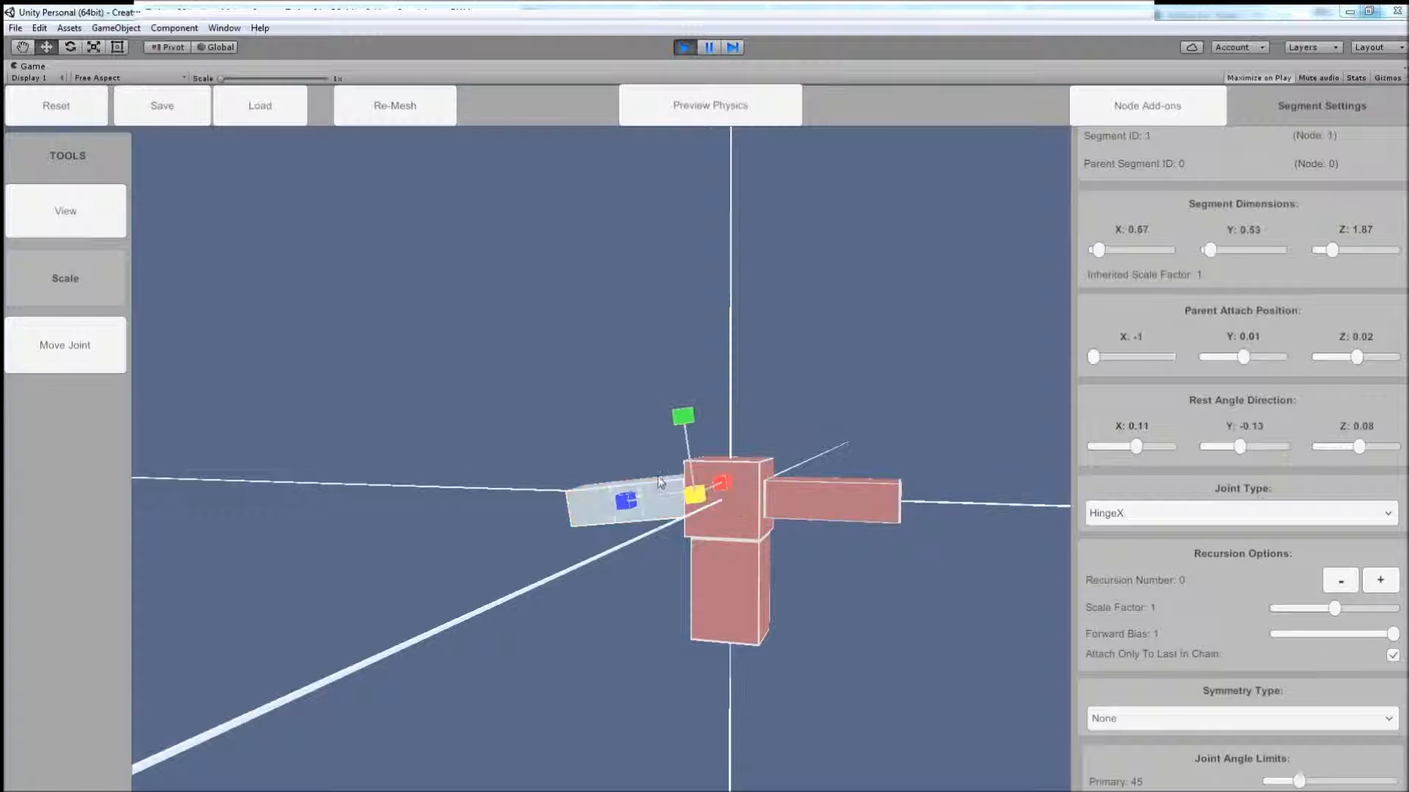
pyautogui.click(848, 515)
pyautogui.rightClick(811, 516)
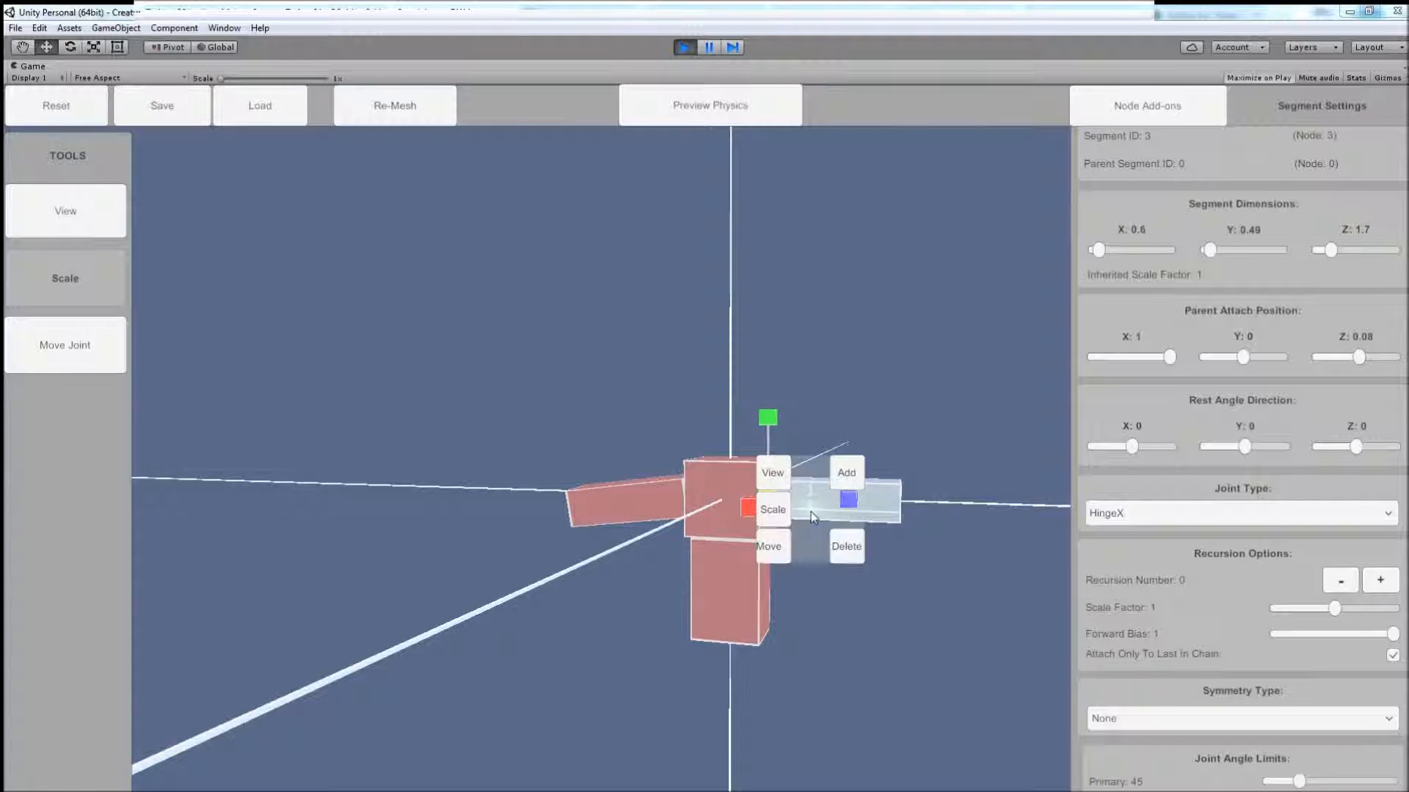
pyautogui.click(847, 544)
# Step: Set the remaining side segment's symmetry type to MirrorX and slightly adjust its rest angle Y direction
pyautogui.click(663, 505)
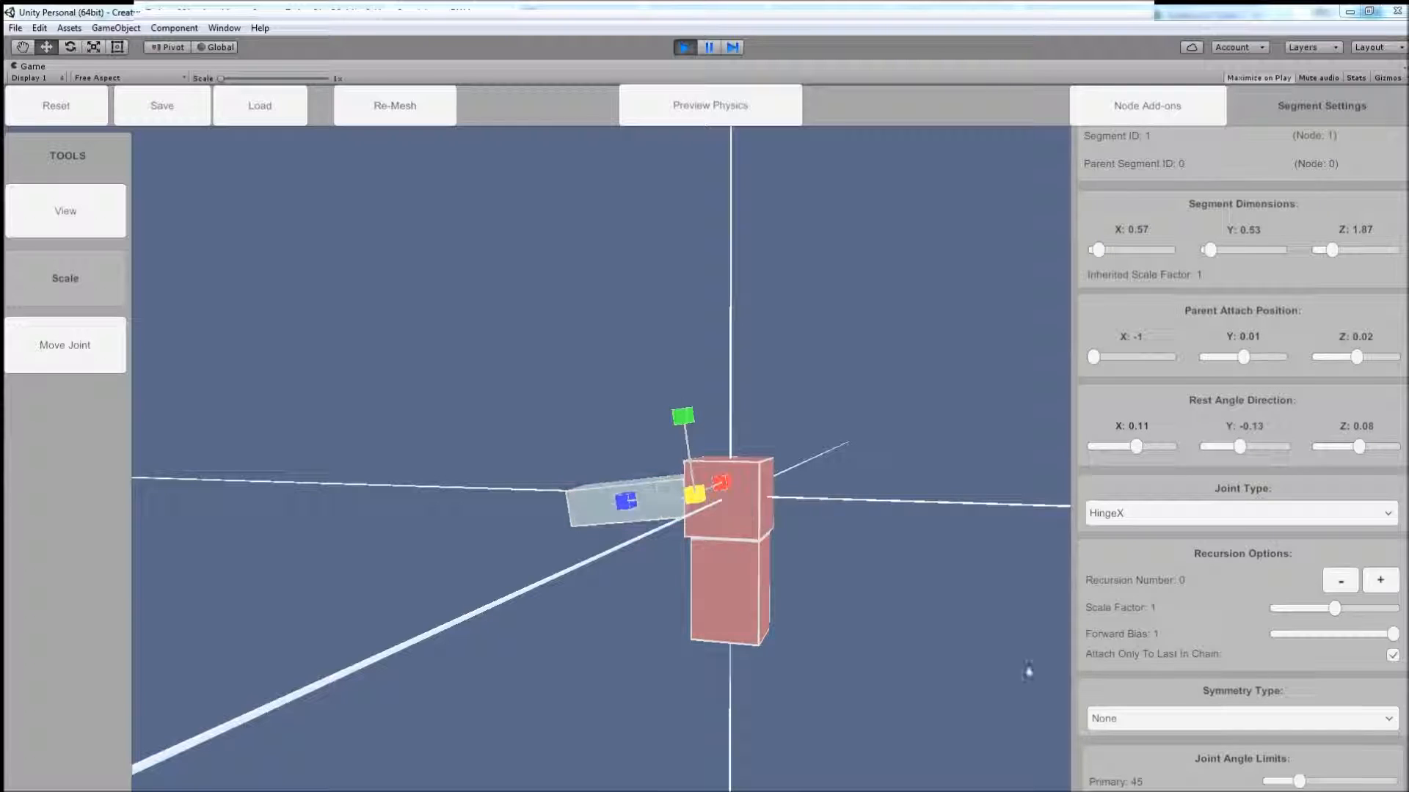
pyautogui.click(1240, 726)
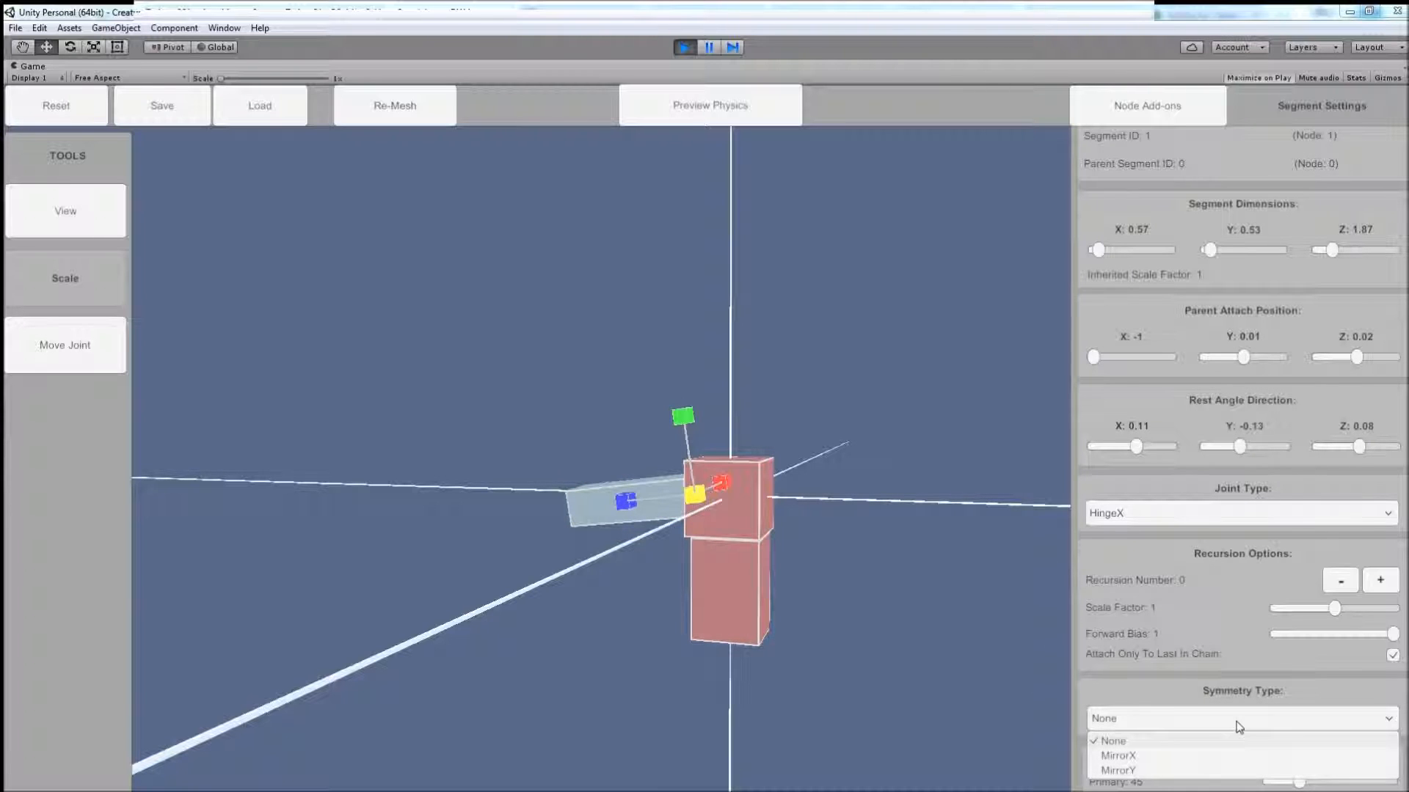
pyautogui.click(1136, 756)
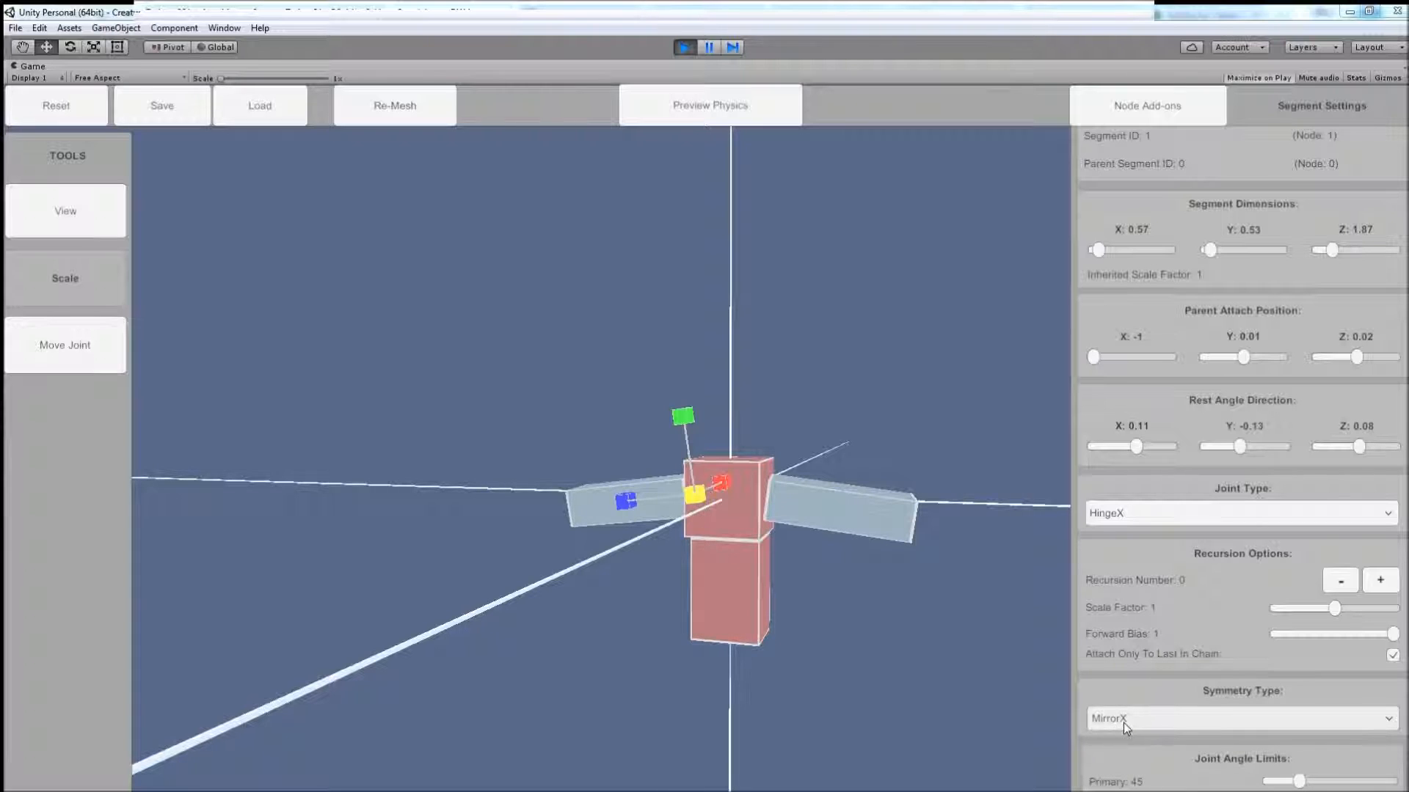
pyautogui.keyDown('alt'); pyautogui.moveTo(807, 600); pyautogui.dragTo(806, 528); pyautogui.keyUp('alt')
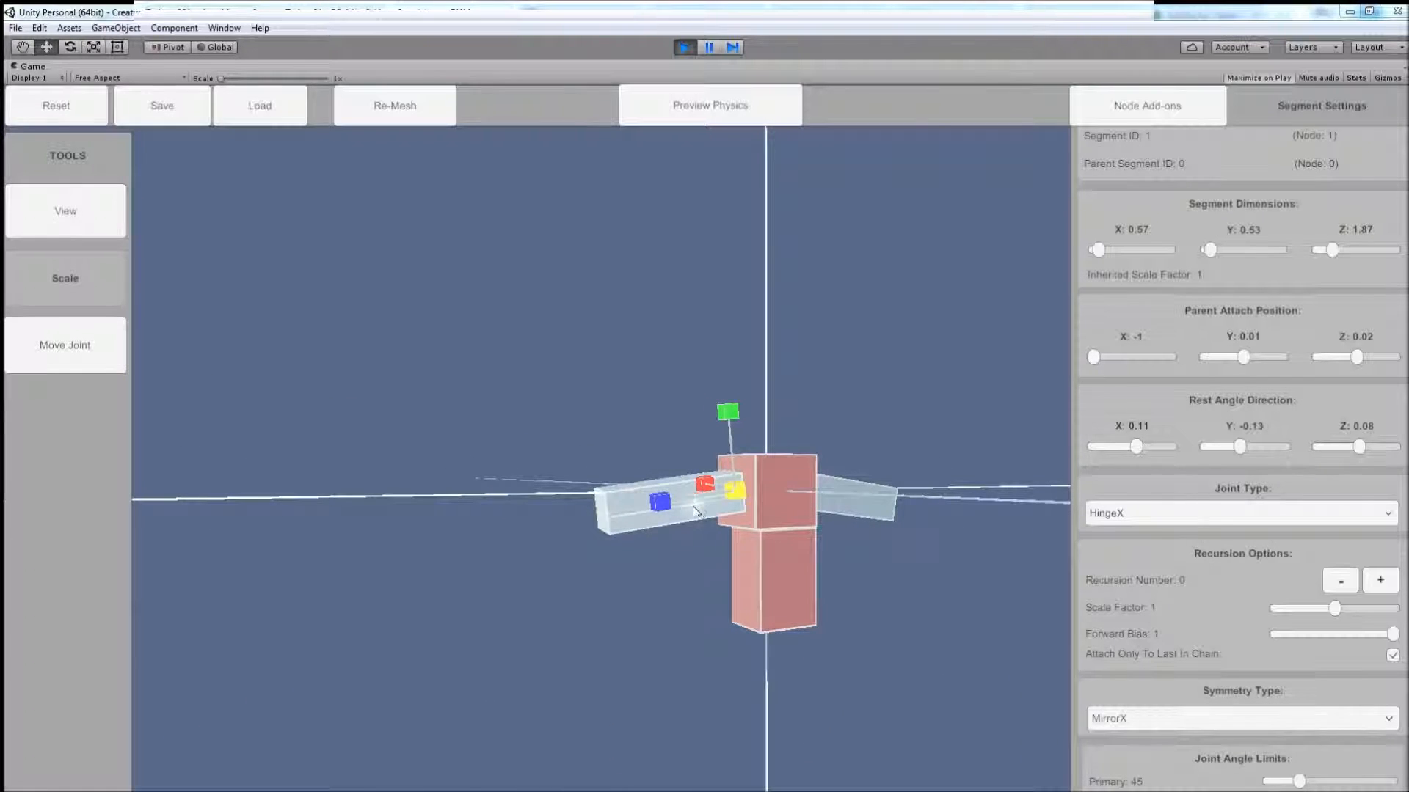
pyautogui.moveTo(1238, 450)
pyautogui.mouseDown()
pyautogui.moveTo(1218, 452)
pyautogui.moveTo(1257, 454)
pyautogui.moveTo(1235, 452)
pyautogui.mouseUp()
pyautogui.moveTo(849, 603); pyautogui.dragTo(837, 532, button='middle')
# Step: Narrow the lower segment to about X 0.67, Y 0.57
pyautogui.click(802, 604)
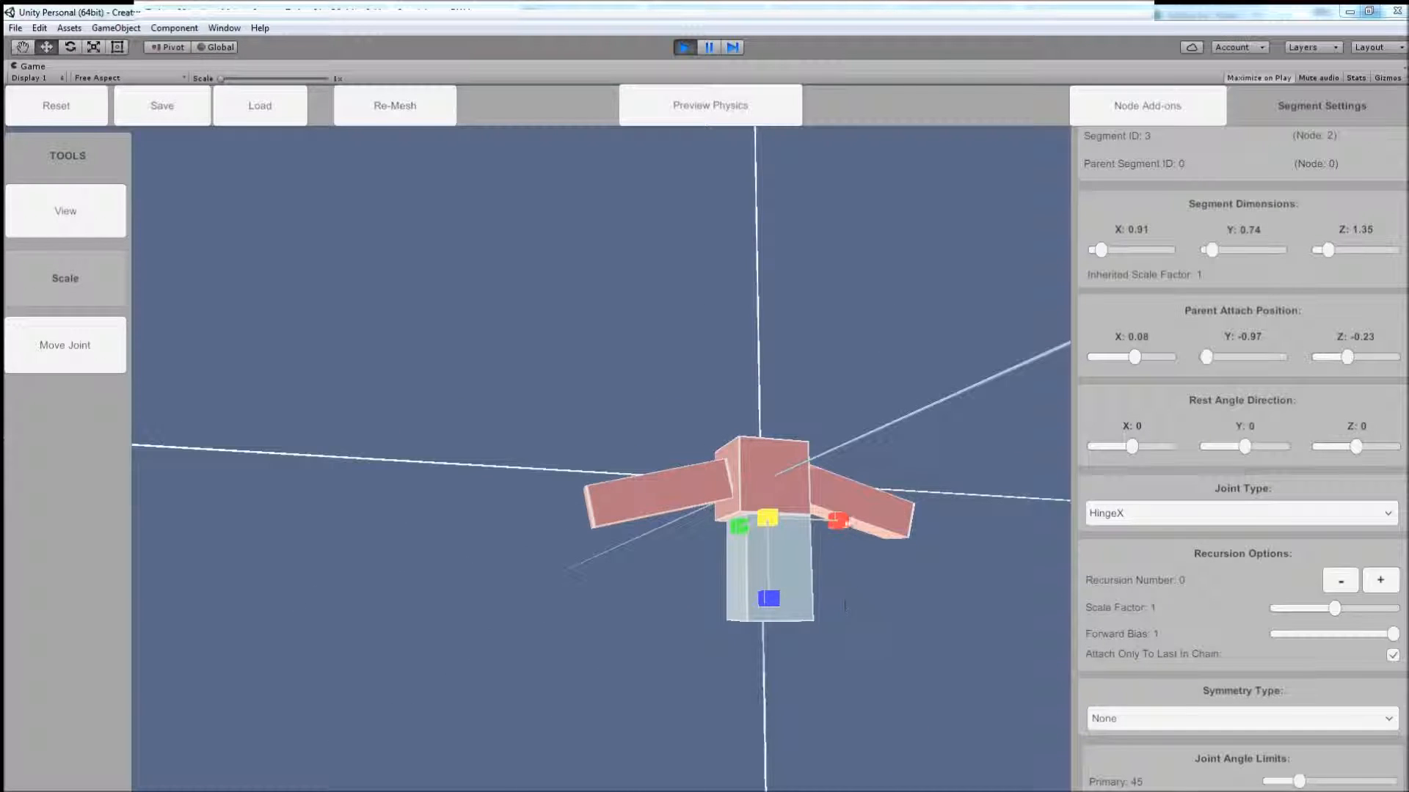
pyautogui.moveTo(837, 523); pyautogui.dragTo(746, 526)
pyautogui.moveTo(746, 526); pyautogui.dragTo(867, 612, button='middle')
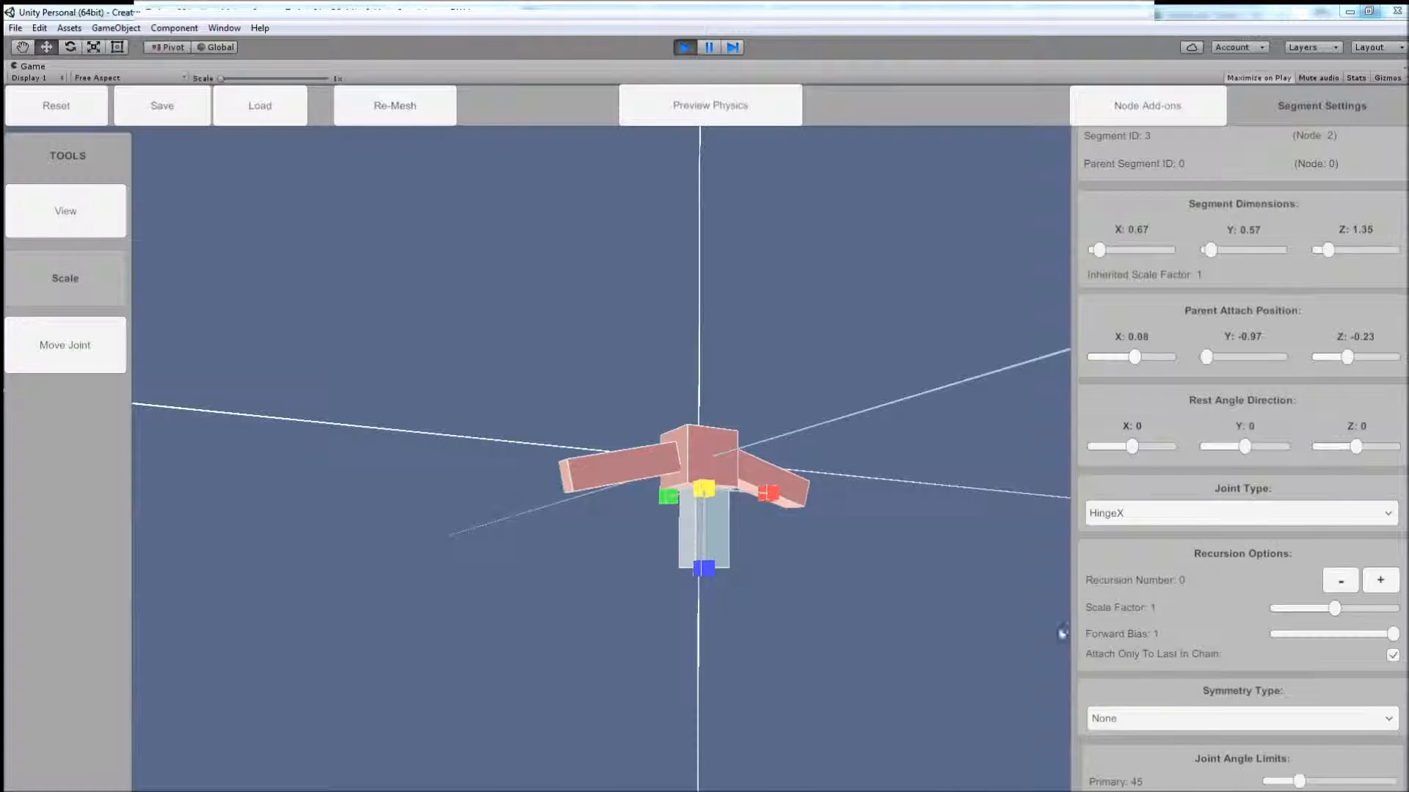
# Step: Set the lower segment's recursion number to 3 and its Z dimension to about 1.3
pyautogui.click(1381, 582)
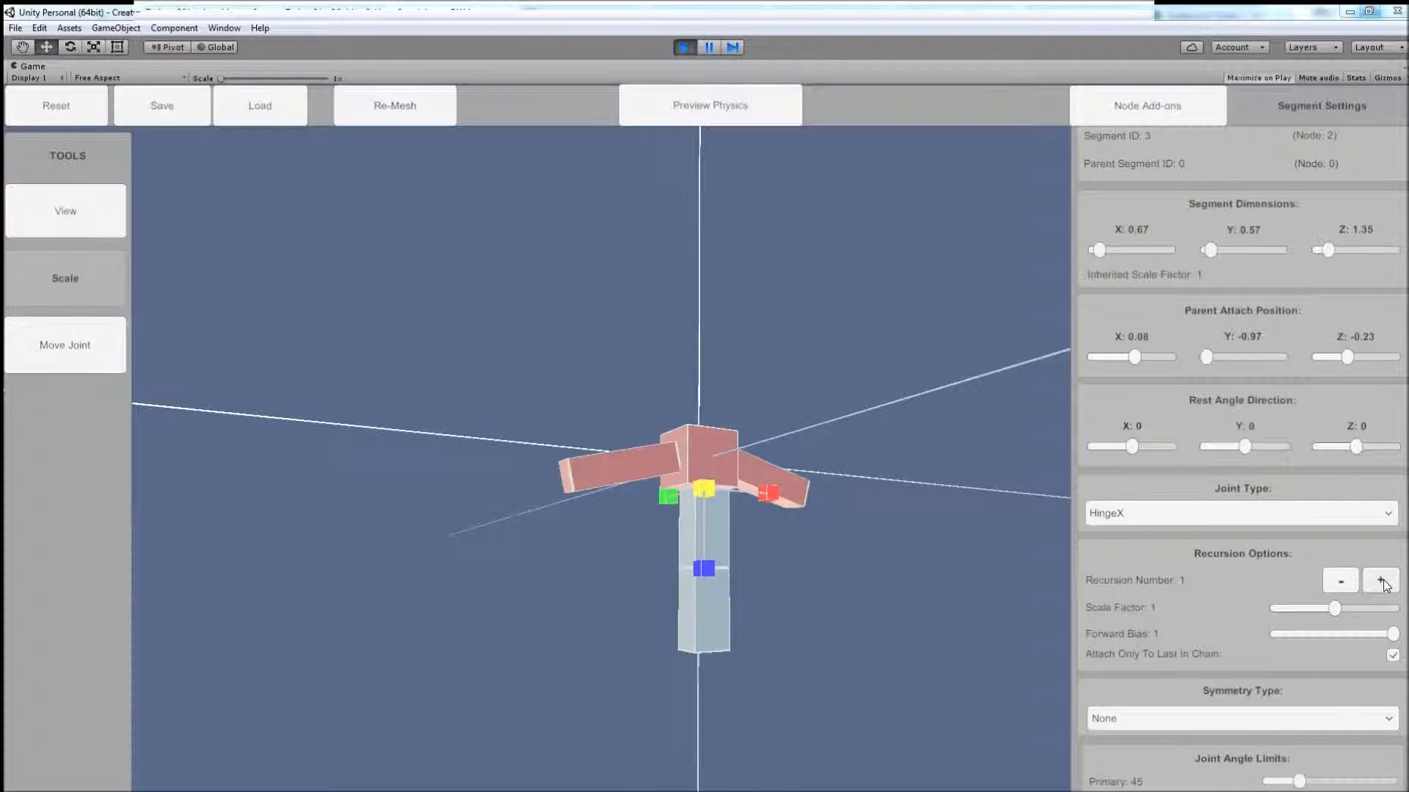
pyautogui.click(1381, 582)
pyautogui.keyDown('alt'); pyautogui.moveTo(715, 606); pyautogui.dragTo(748, 609); pyautogui.keyUp('alt')
pyautogui.moveTo(698, 569); pyautogui.dragTo(696, 567)
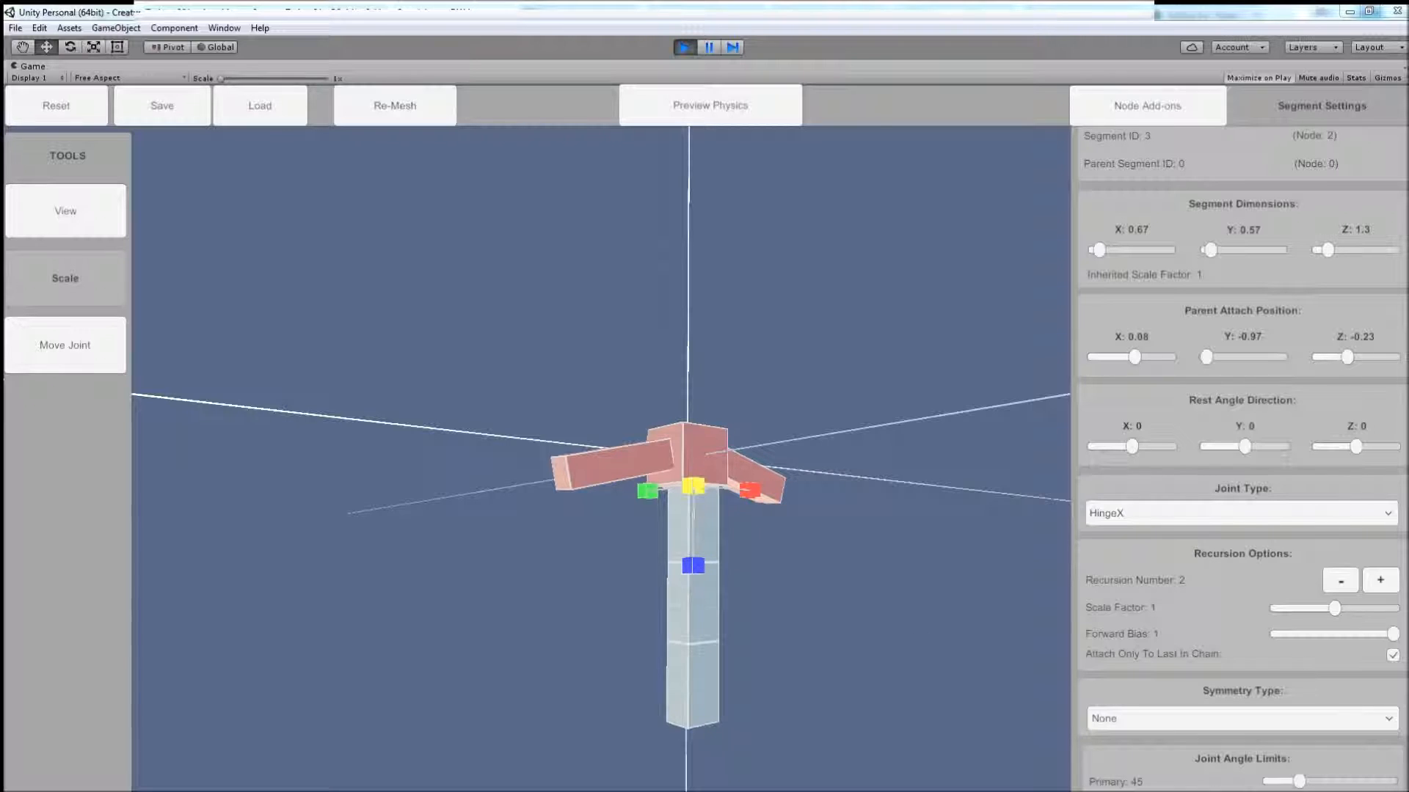
pyautogui.click(1381, 582)
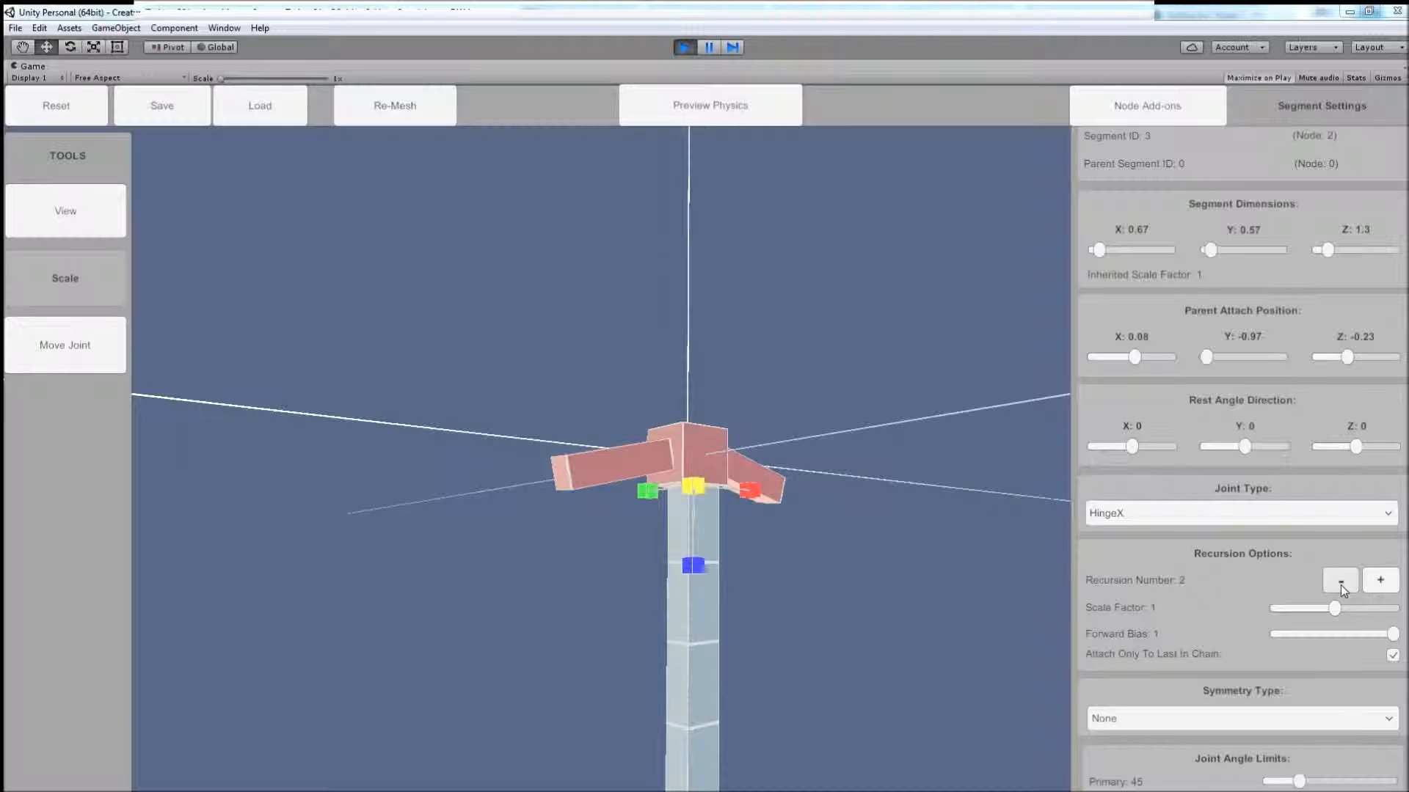
pyautogui.click(1378, 582)
# Step: Set the lower chain's recursion scale factor to about 0.78 and lengthen its segments to about Z 1.64
pyautogui.keyDown('alt'); pyautogui.moveTo(691, 655); pyautogui.dragTo(755, 655); pyautogui.keyUp('alt')
pyautogui.keyDown('alt'); pyautogui.moveTo(810, 630); pyautogui.dragTo(757, 618, button='right'); pyautogui.keyUp('alt')
pyautogui.keyDown('alt'); pyautogui.moveTo(758, 622); pyautogui.dragTo(806, 581); pyautogui.keyUp('alt')
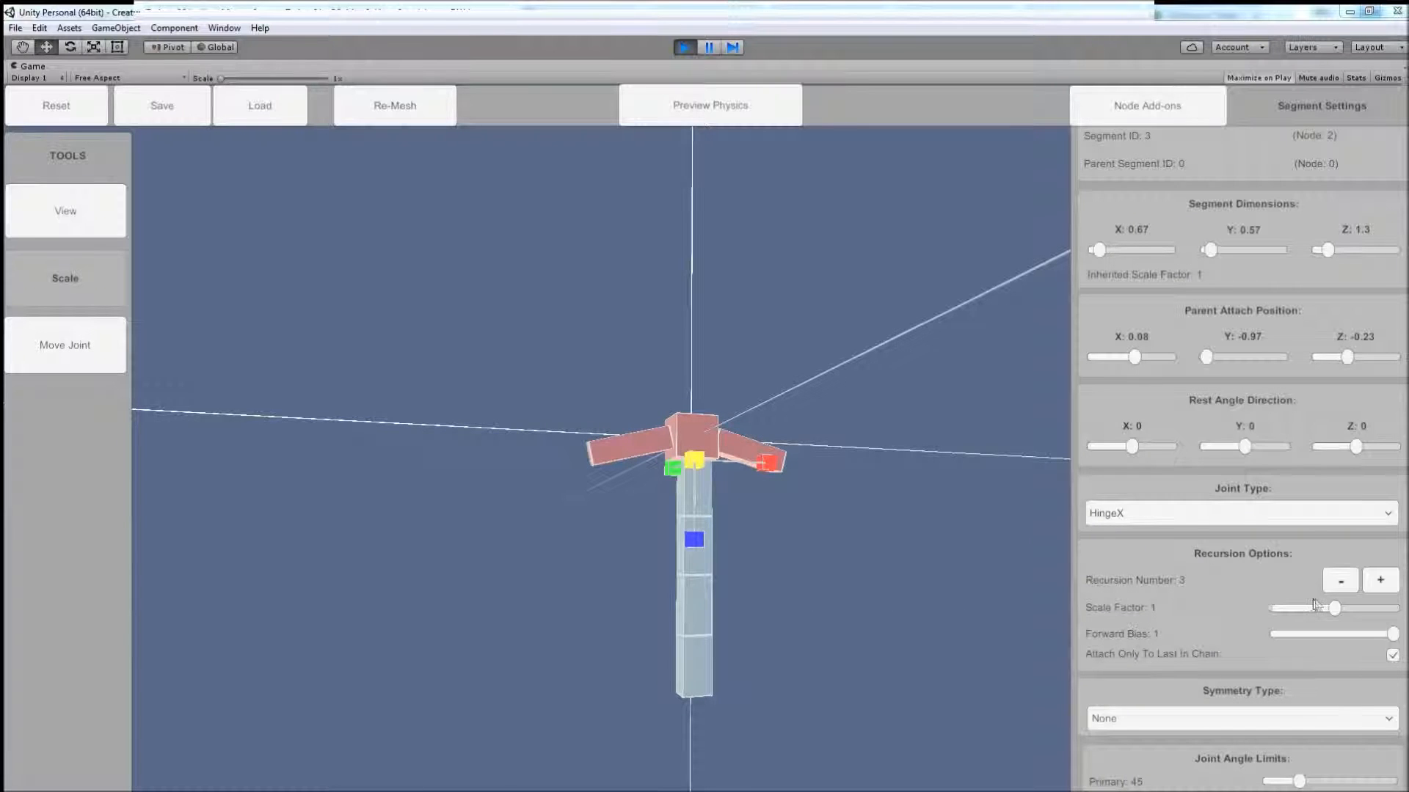
pyautogui.moveTo(1335, 609)
pyautogui.mouseDown()
pyautogui.moveTo(1308, 608)
pyautogui.moveTo(1353, 610)
pyautogui.moveTo(1308, 609)
pyautogui.mouseUp()
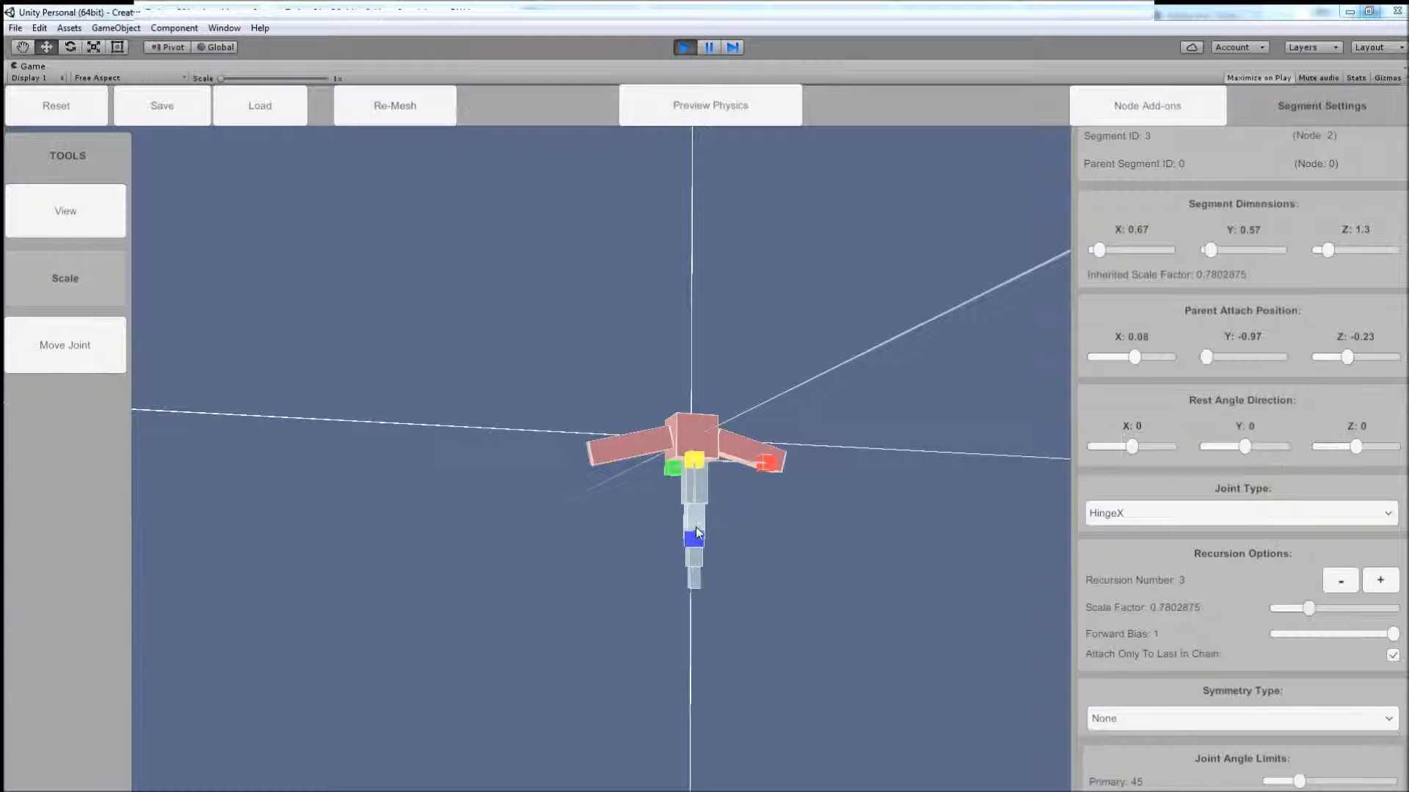
pyautogui.keyDown('alt'); pyautogui.moveTo(717, 560); pyautogui.dragTo(795, 503); pyautogui.keyUp('alt')
# Step: Run a physics preview of the critter with the tapered chain and stop it
pyautogui.click(697, 108)
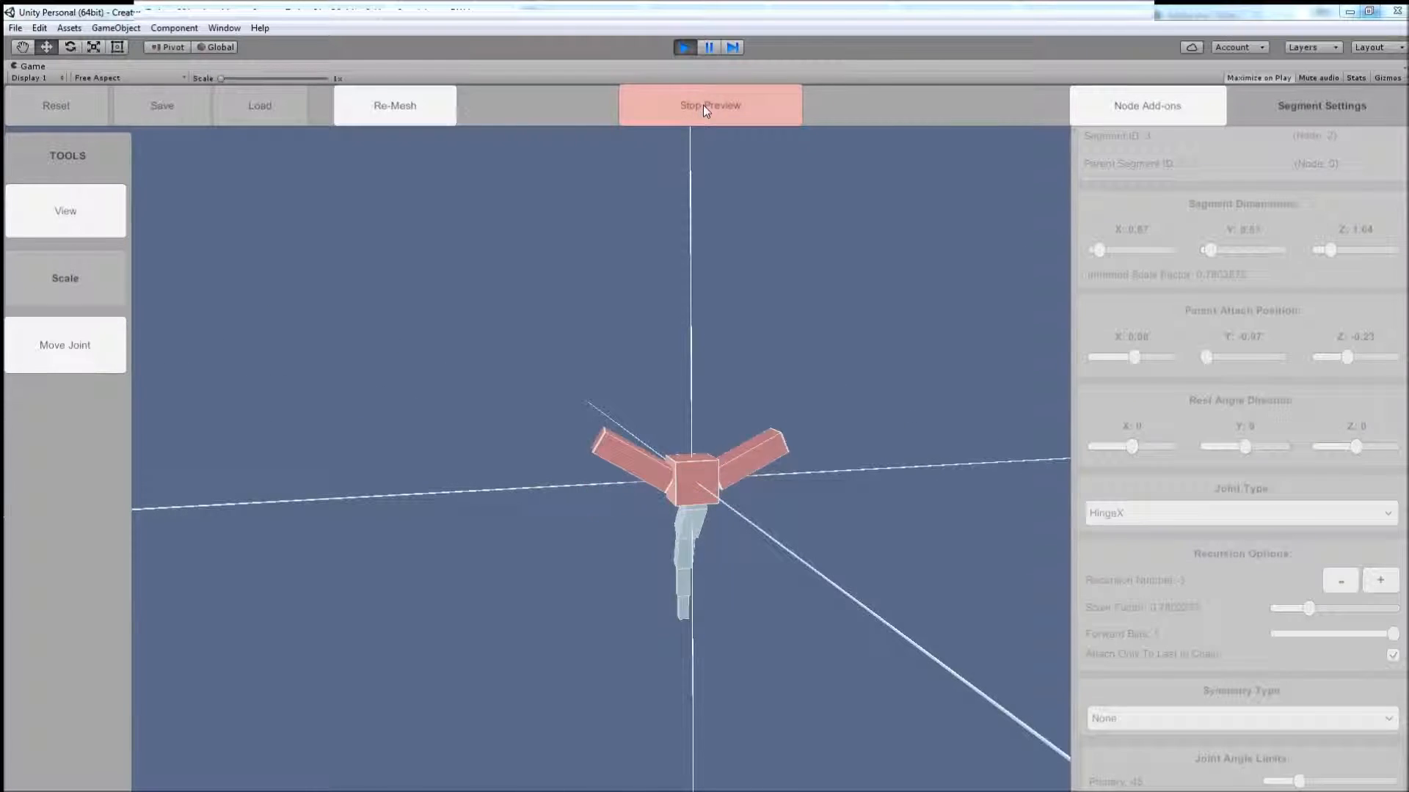
pyautogui.keyDown('alt'); pyautogui.moveTo(769, 416); pyautogui.dragTo(776, 449); pyautogui.keyUp('alt')
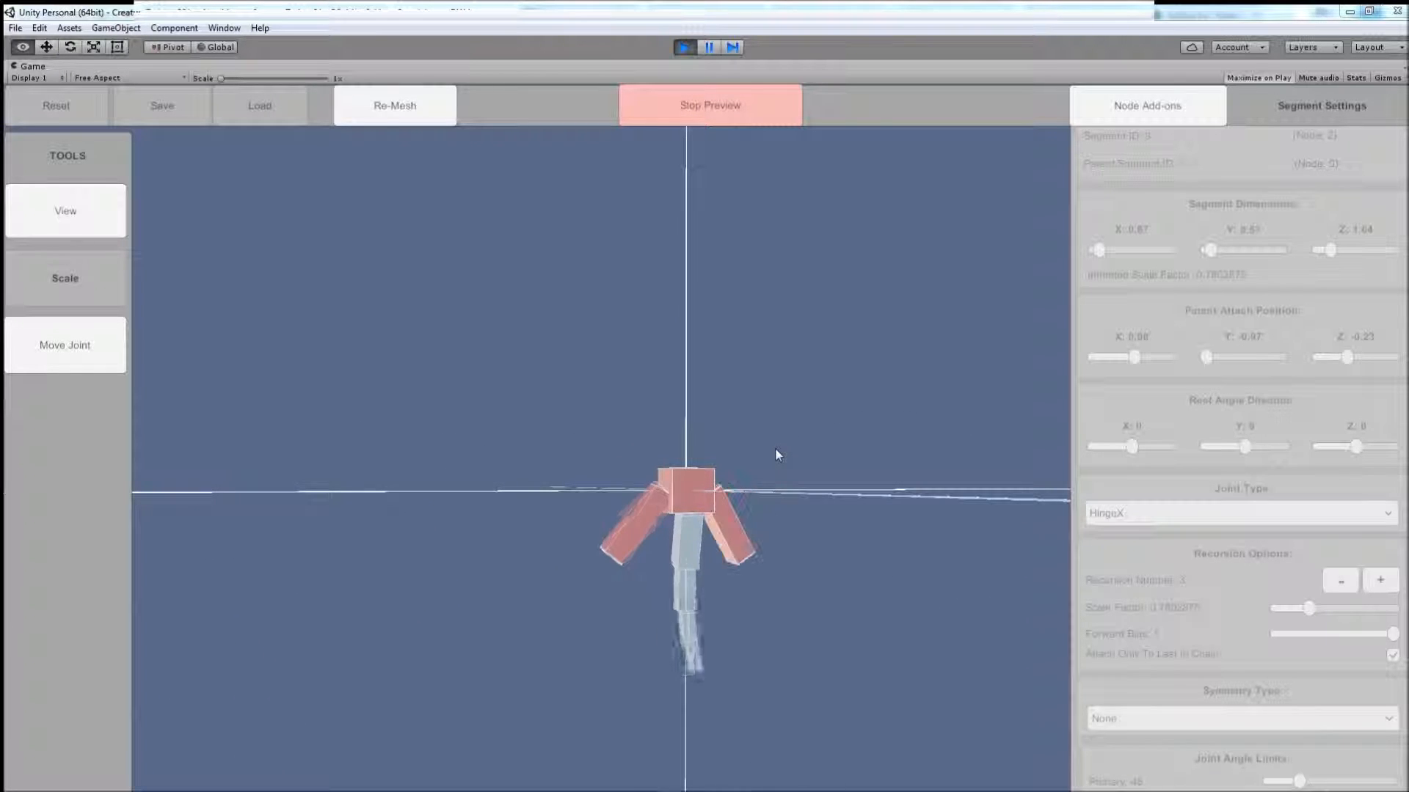
pyautogui.click(699, 103)
# Step: Raise the chain's primary joint angle limit to about 89.5 and test it in a physics preview
pyautogui.keyDown('alt'); pyautogui.moveTo(854, 587); pyautogui.dragTo(821, 608); pyautogui.keyUp('alt')
pyautogui.keyDown('alt'); pyautogui.moveTo(858, 492); pyautogui.dragTo(849, 501); pyautogui.keyUp('alt')
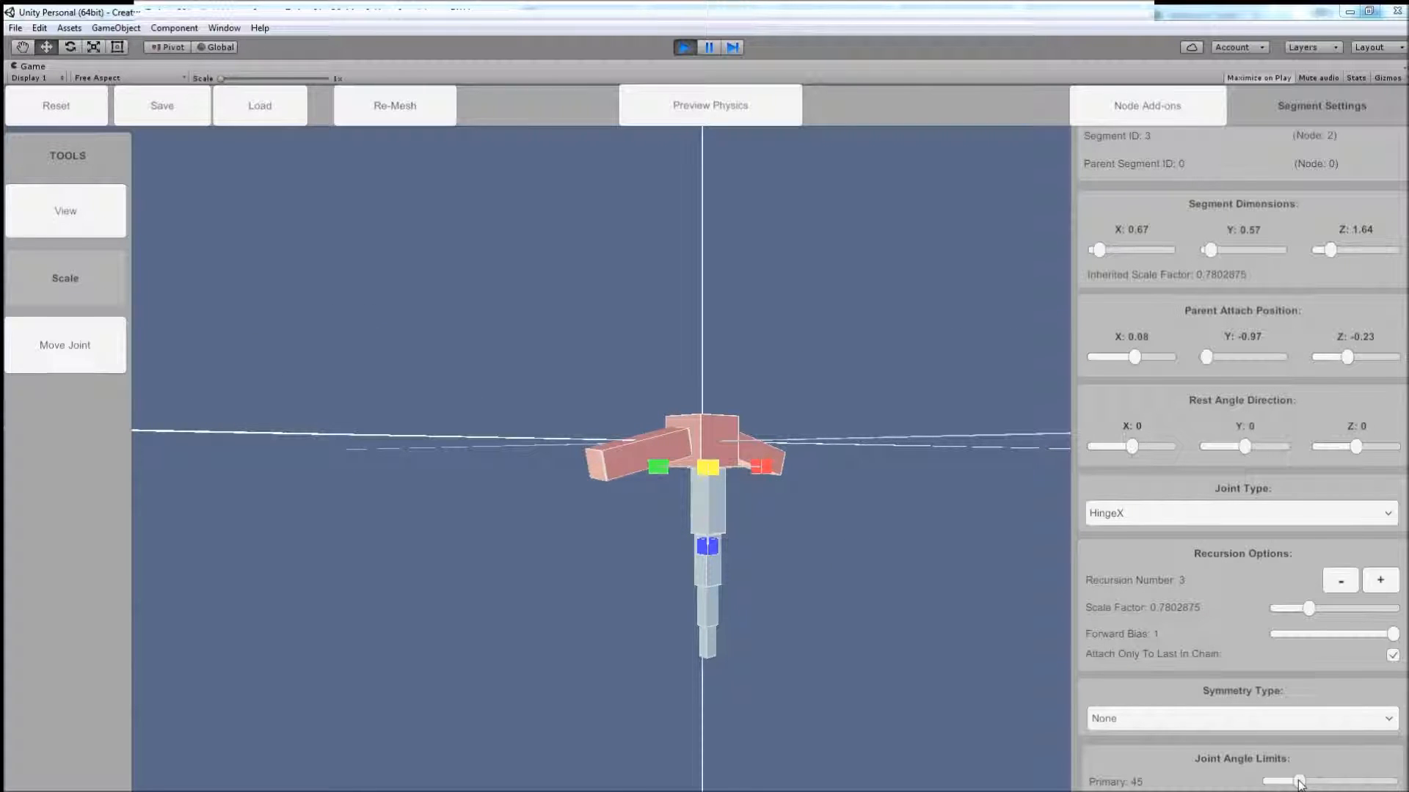
pyautogui.moveTo(1299, 783); pyautogui.dragTo(1320, 784)
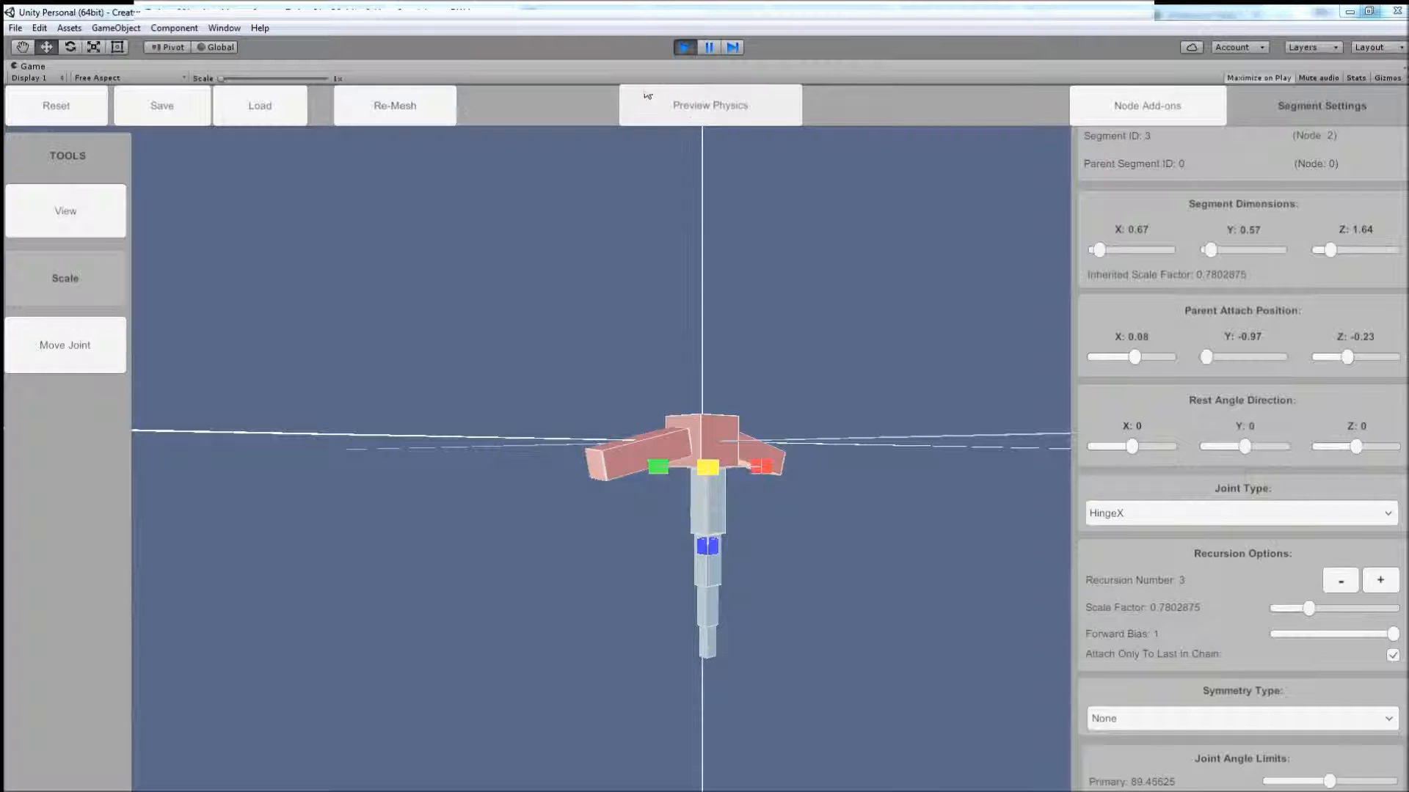
pyautogui.click(684, 104)
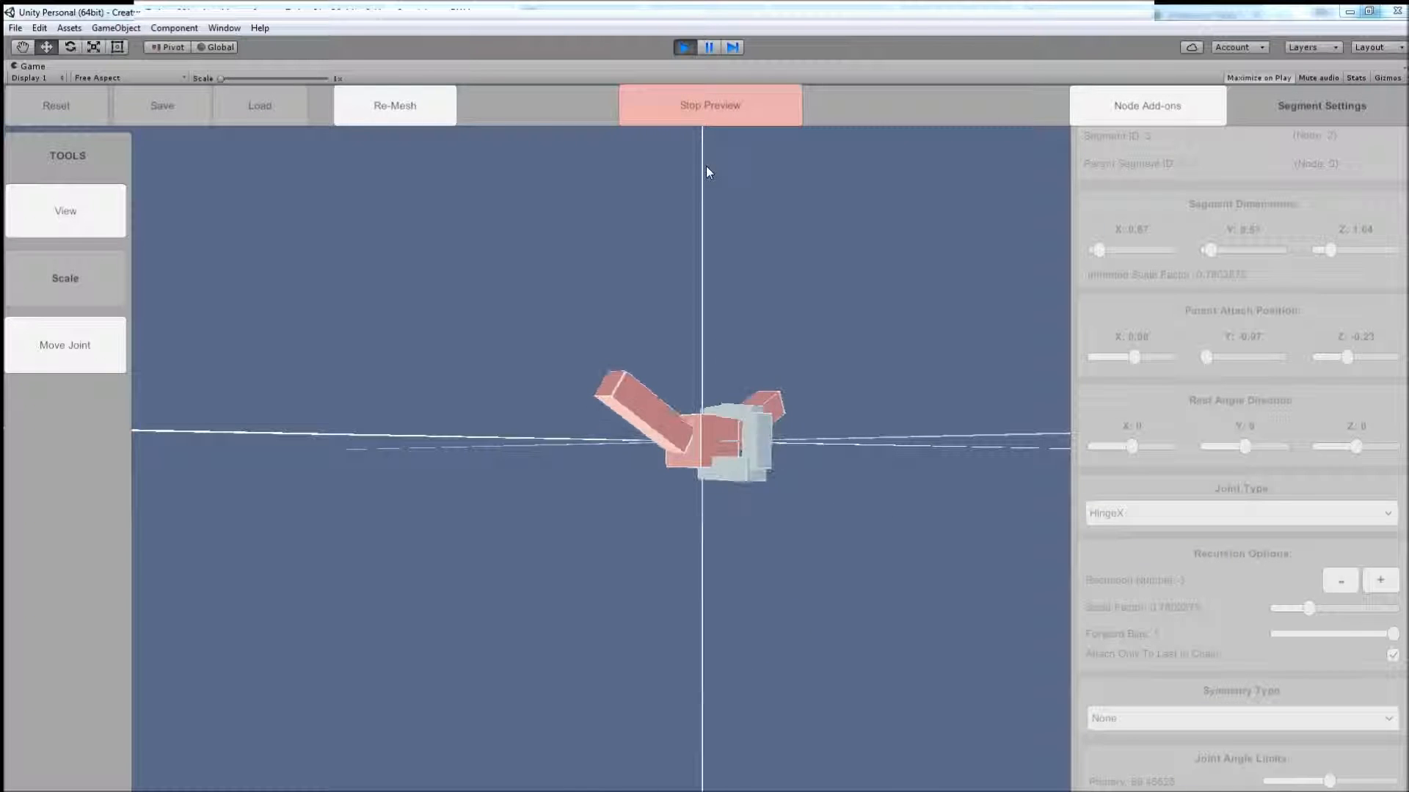
pyautogui.click(719, 104)
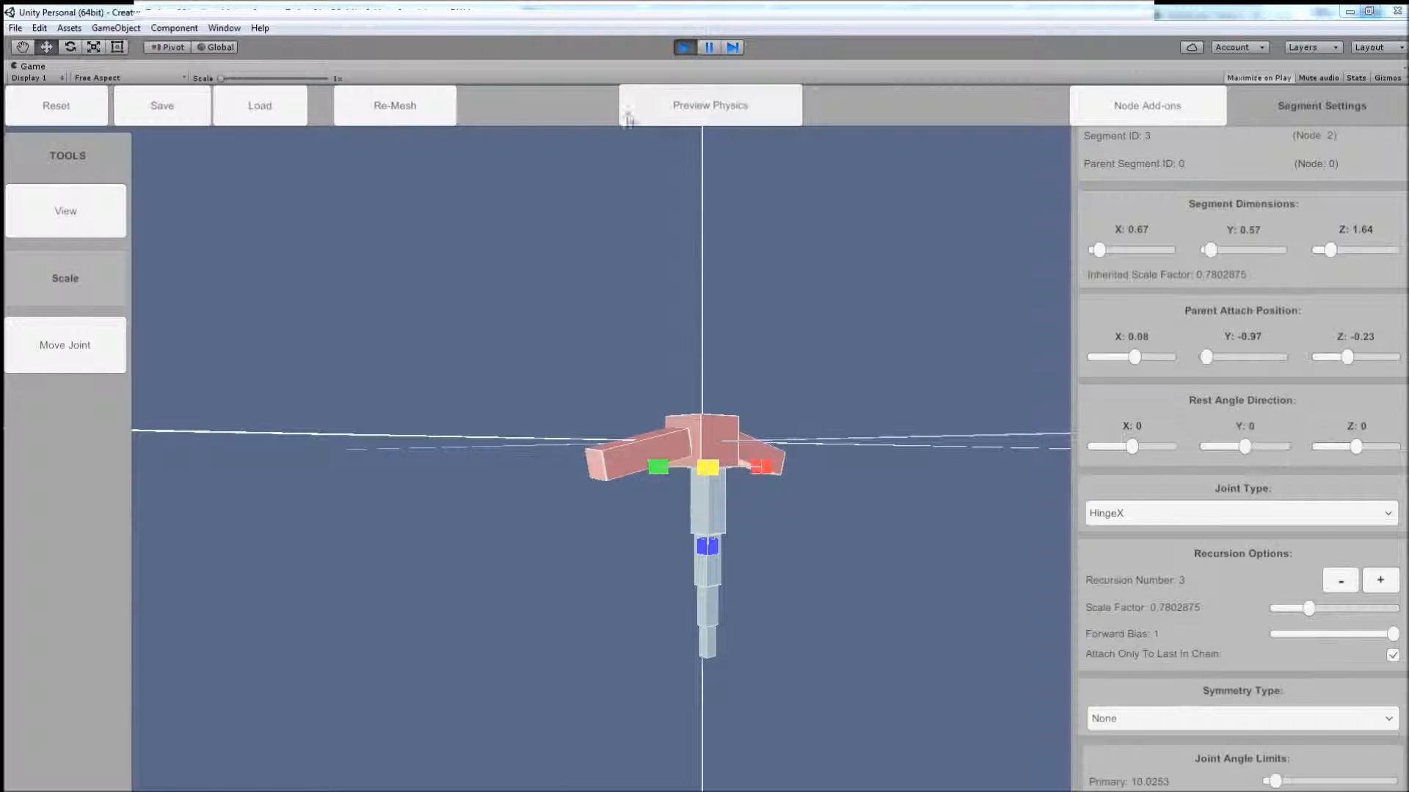
# Step: Test a primary joint angle limit of about 10 in a physics preview and set the limit to about 51.2
pyautogui.click(680, 108)
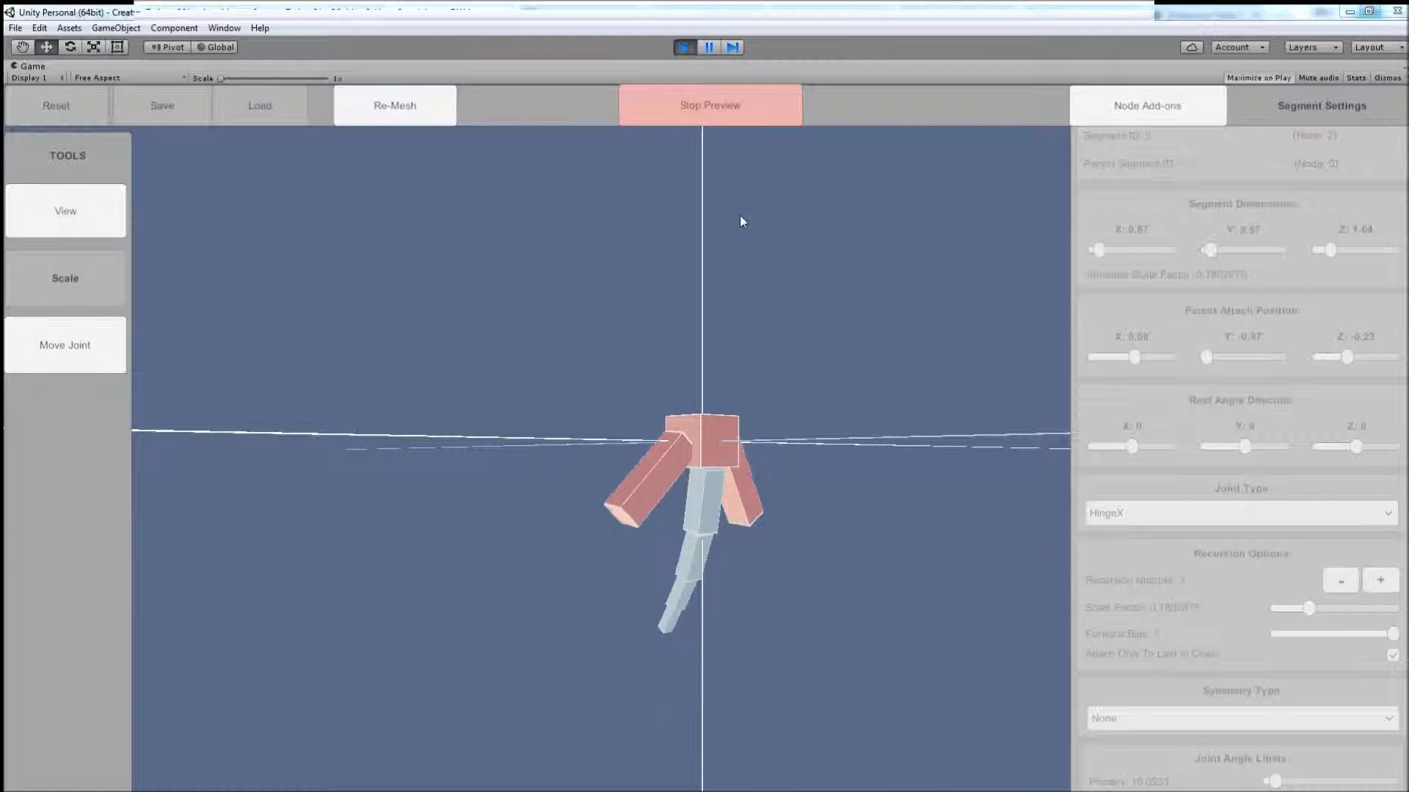
pyautogui.click(715, 107)
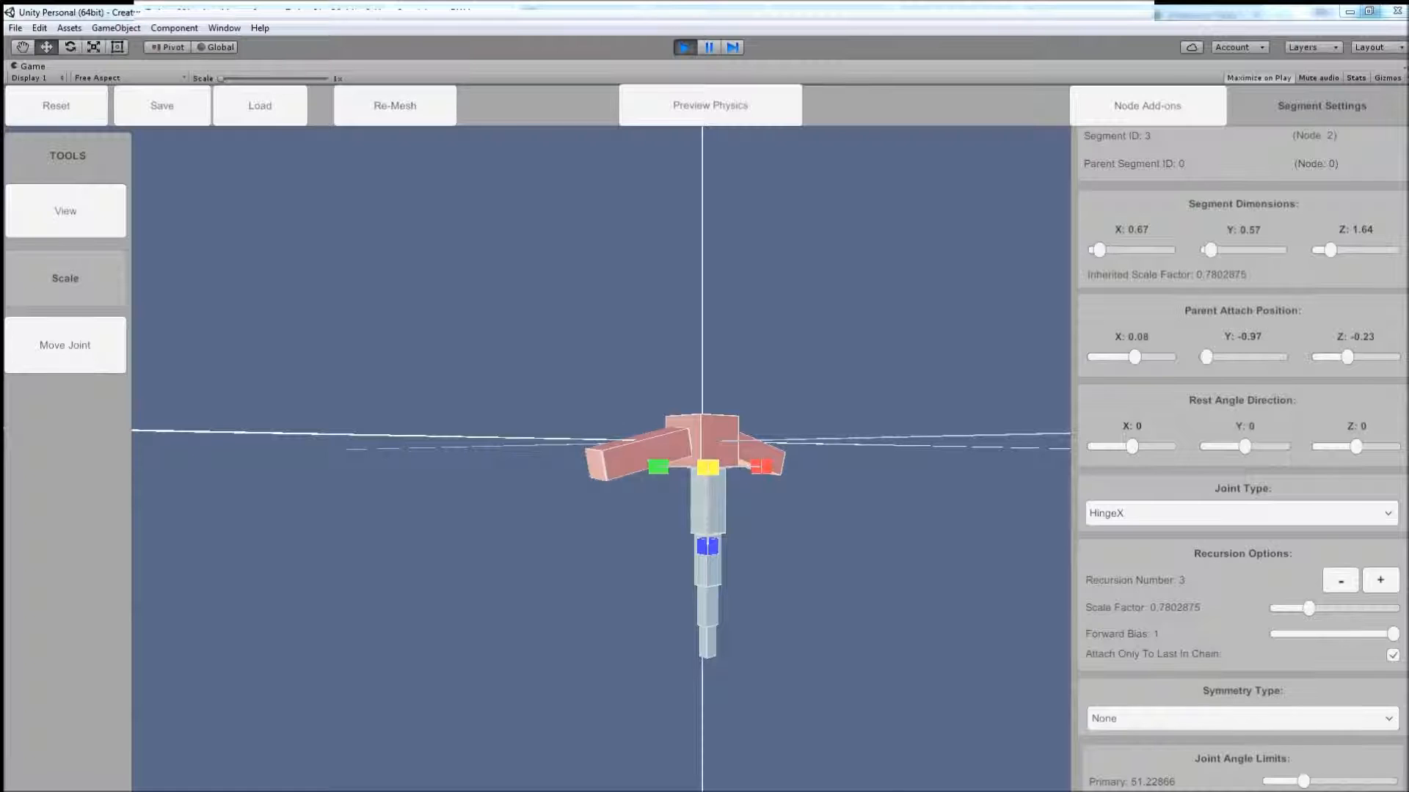
# Step: Try forward bias values of about 0.59 and 0 on the recursive chain, and restore the bias to 1
pyautogui.moveTo(730, 459)
pyautogui.keyDown('alt'); pyautogui.mouseDown()
pyautogui.moveTo(755, 484)
pyautogui.moveTo(715, 469)
pyautogui.moveTo(725, 443)
pyautogui.mouseUp(); pyautogui.keyUp('alt')
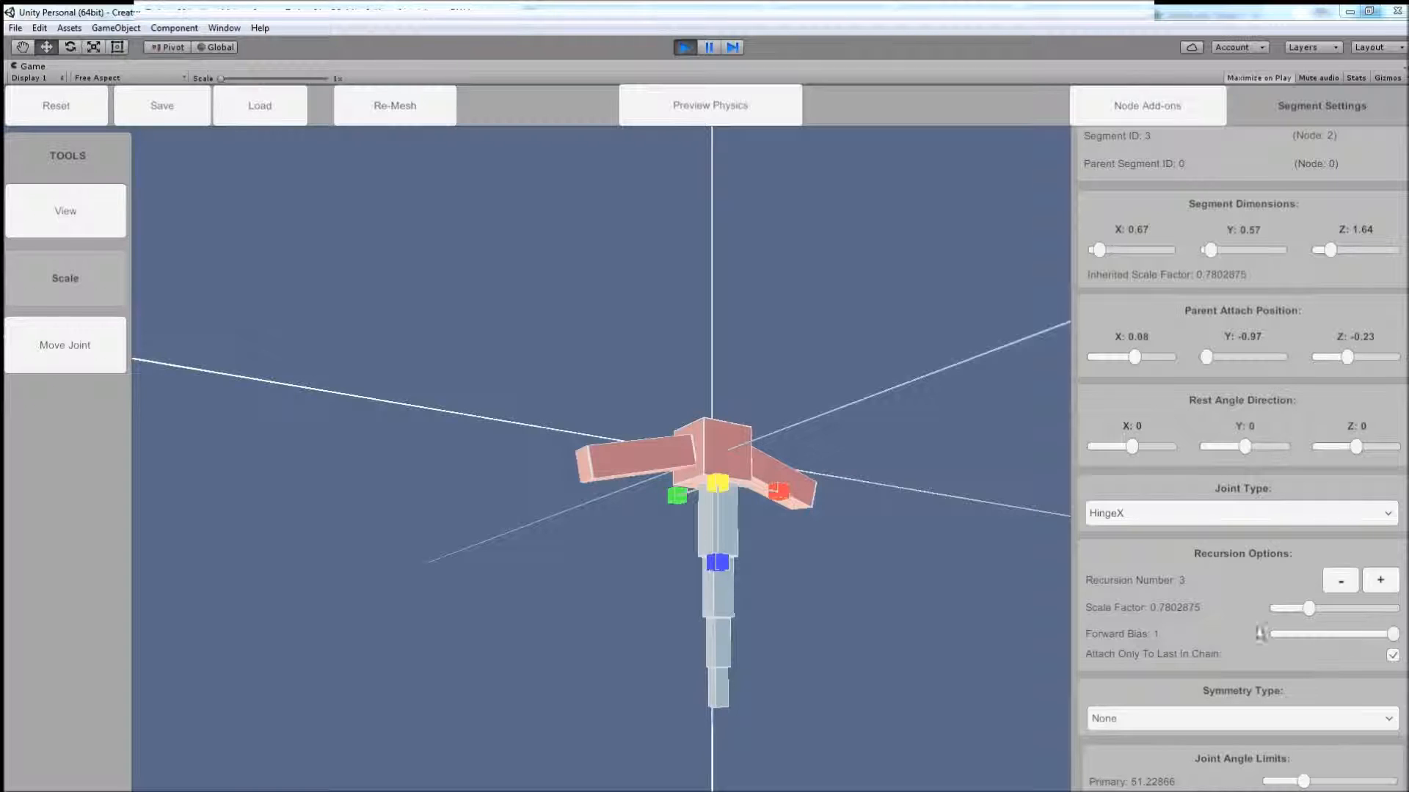
pyautogui.moveTo(567, 440)
pyautogui.keyDown('alt'); pyautogui.mouseDown()
pyautogui.moveTo(582, 447)
pyautogui.moveTo(568, 450)
pyautogui.mouseUp(); pyautogui.keyUp('alt')
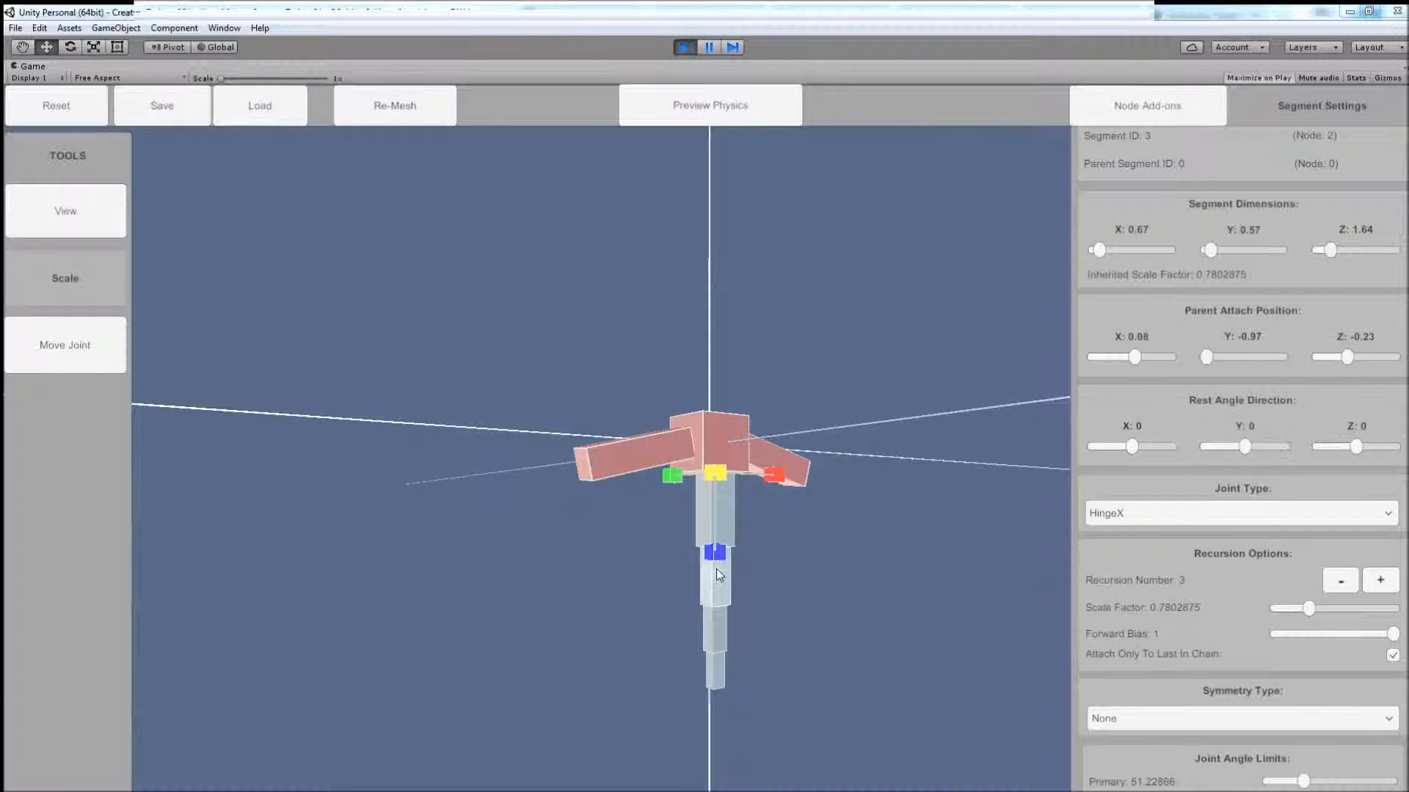
pyautogui.keyDown('alt'); pyautogui.moveTo(754, 620); pyautogui.dragTo(784, 620); pyautogui.keyUp('alt')
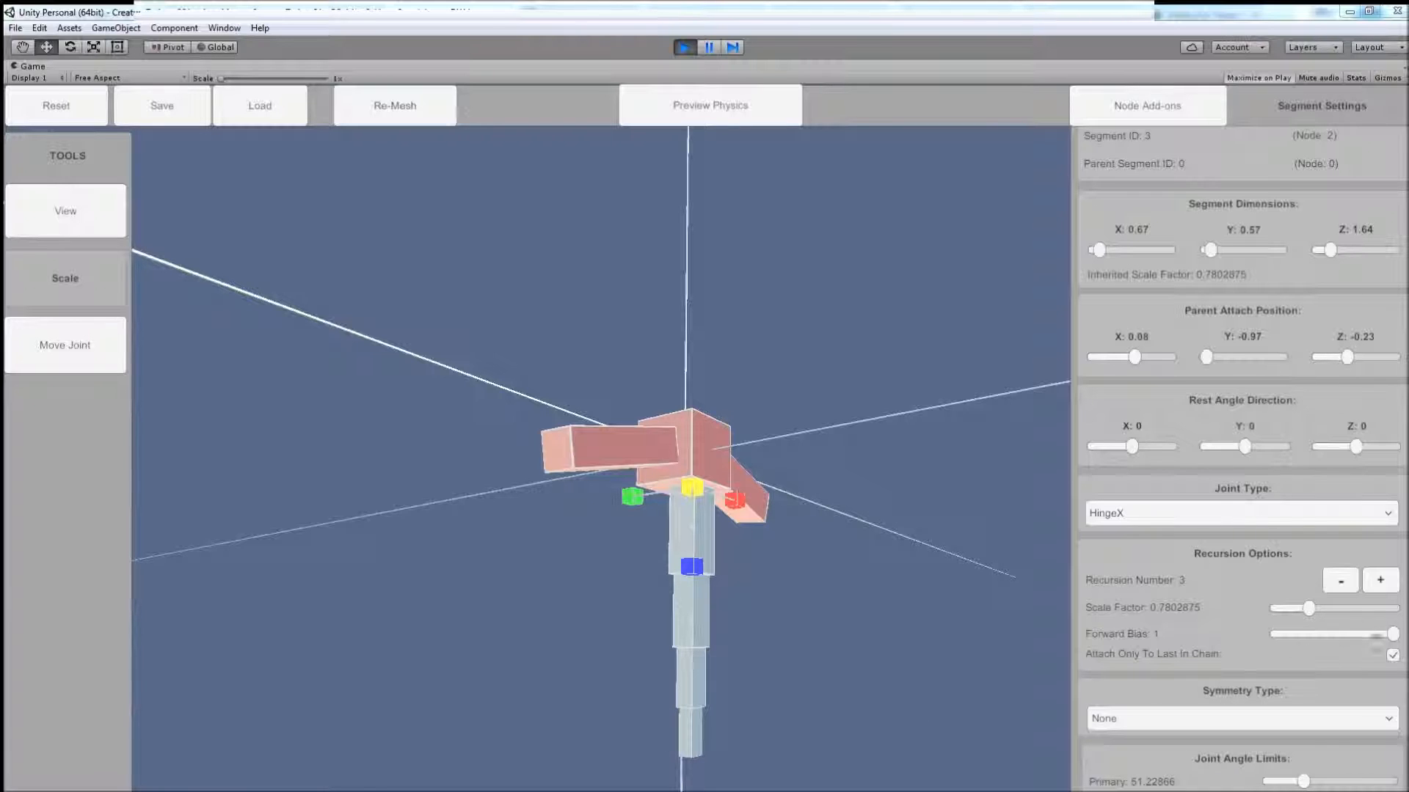
pyautogui.moveTo(1392, 637); pyautogui.dragTo(1339, 636)
pyautogui.moveTo(770, 458); pyautogui.dragTo(653, 503, button='middle')
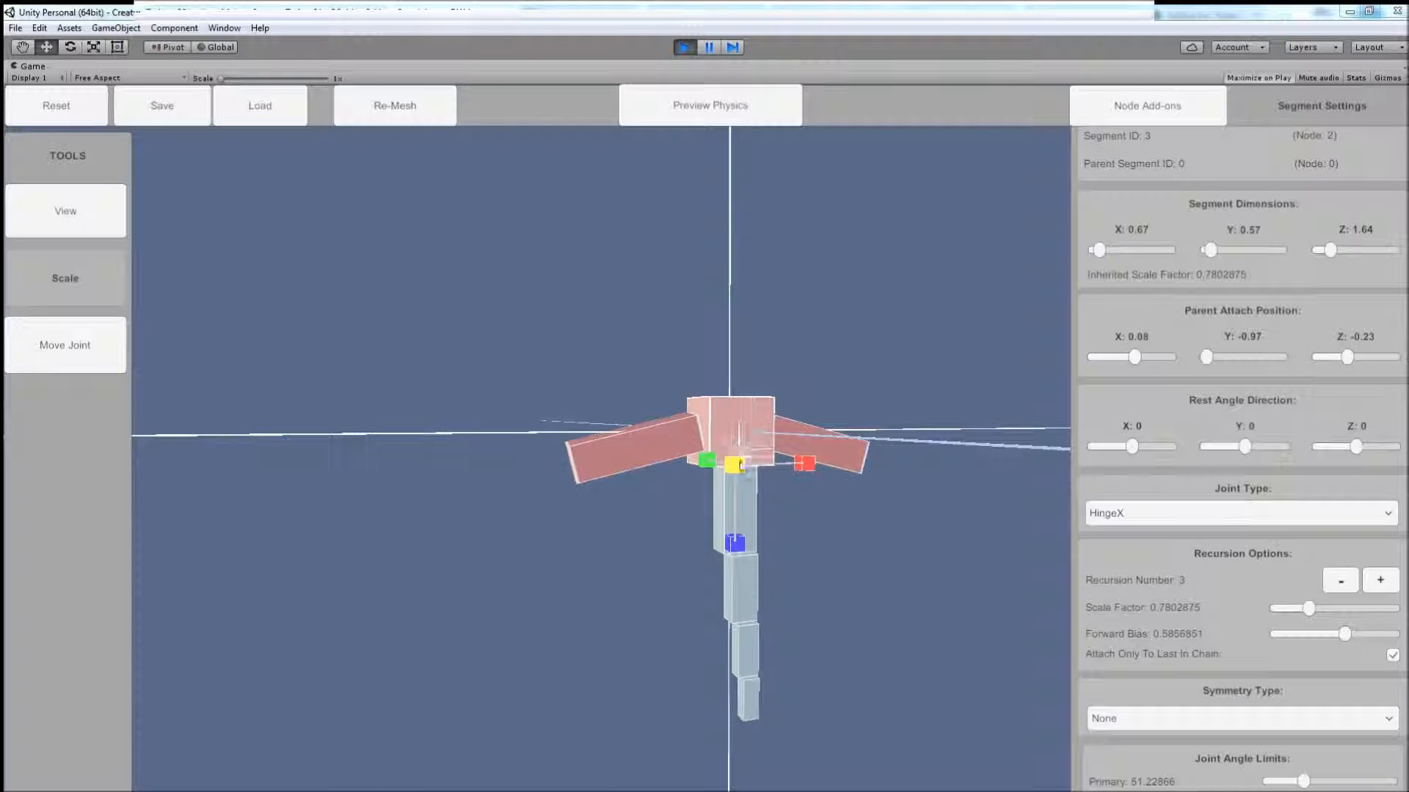
pyautogui.moveTo(728, 449); pyautogui.dragTo(676, 501, button='middle')
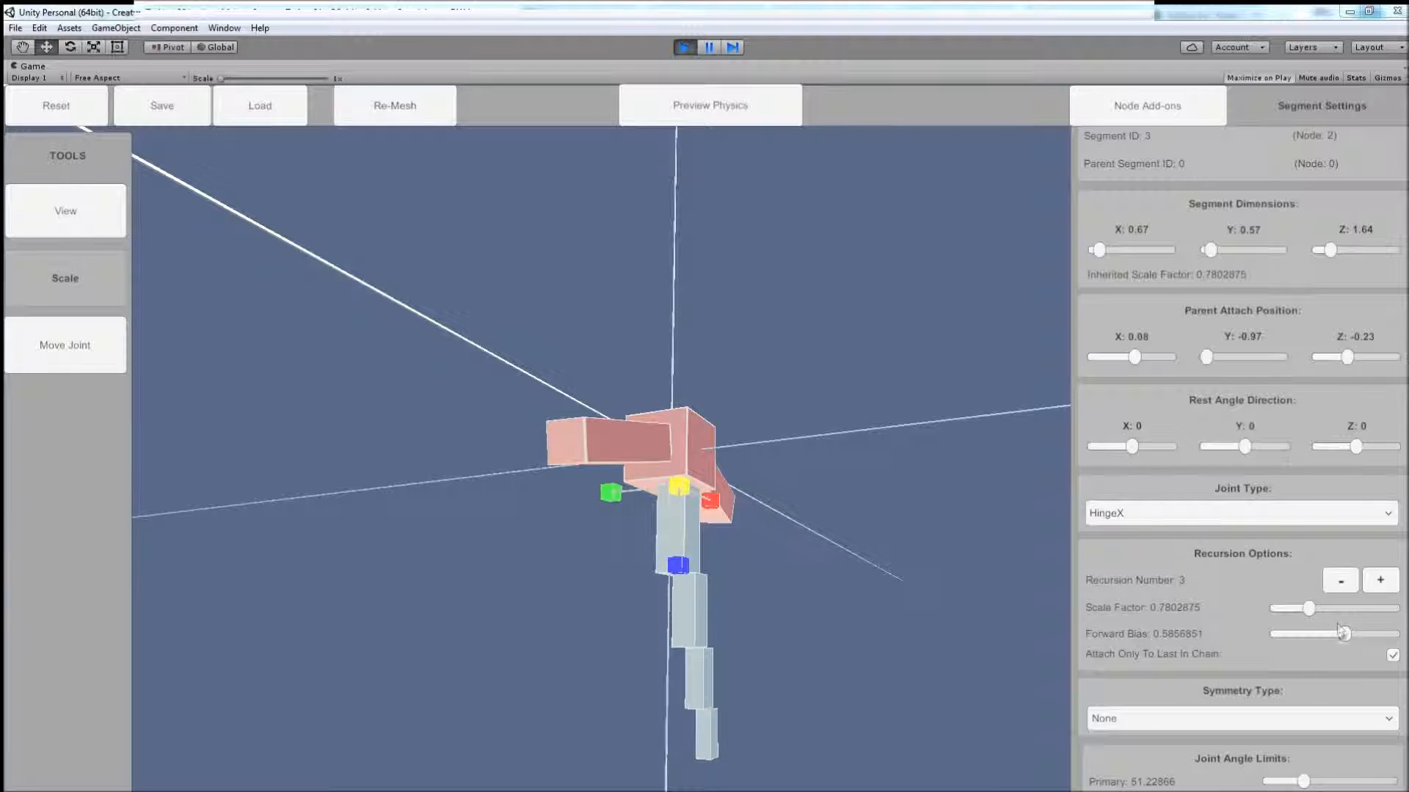
pyautogui.moveTo(1345, 636); pyautogui.dragTo(1271, 636)
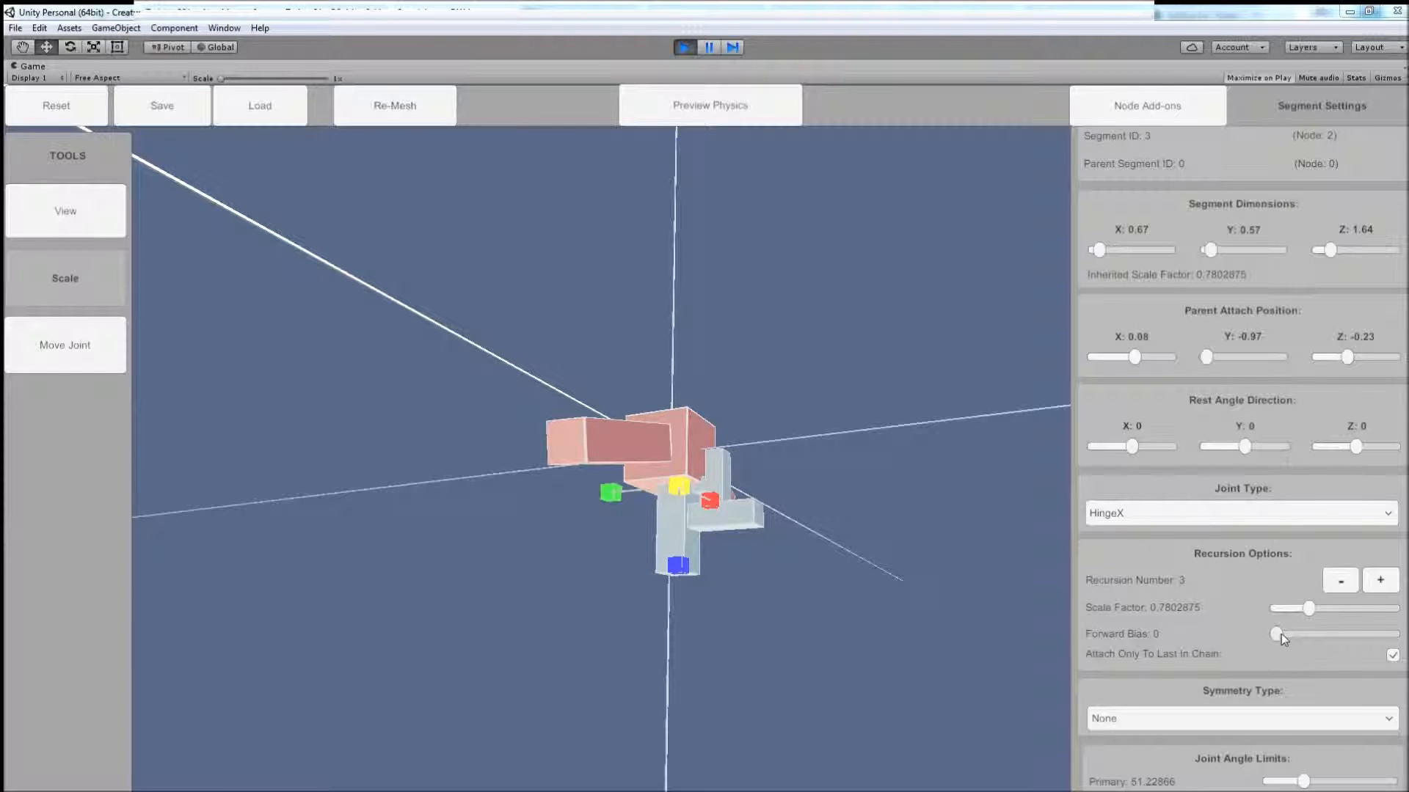
pyautogui.moveTo(1275, 636); pyautogui.dragTo(1404, 649)
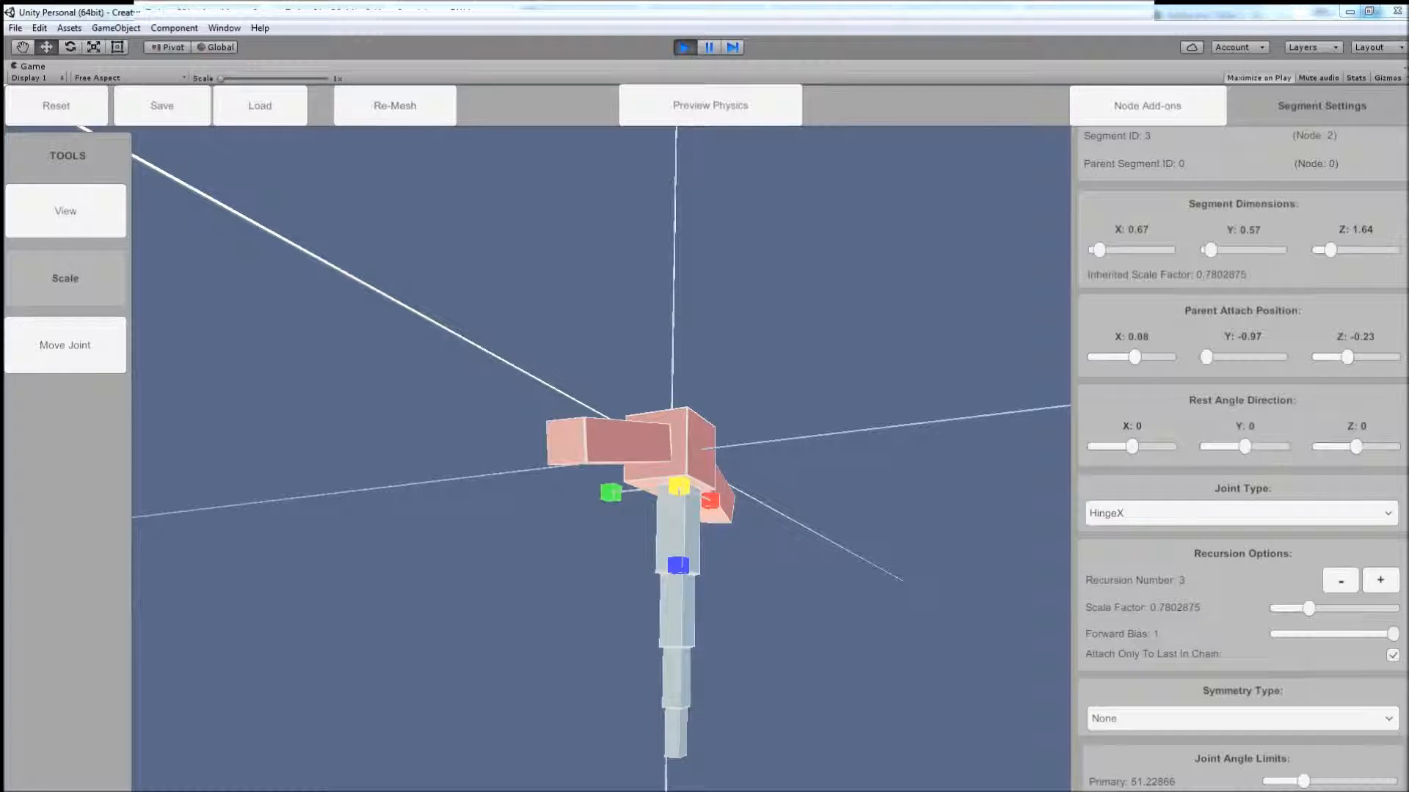
# Step: Add a segment to the side of the chain's last segment and lengthen it to about Z 2.01
pyautogui.keyDown('alt'); pyautogui.moveTo(760, 637); pyautogui.dragTo(794, 625); pyautogui.keyUp('alt')
pyautogui.rightClick(709, 593)
pyautogui.click(743, 557)
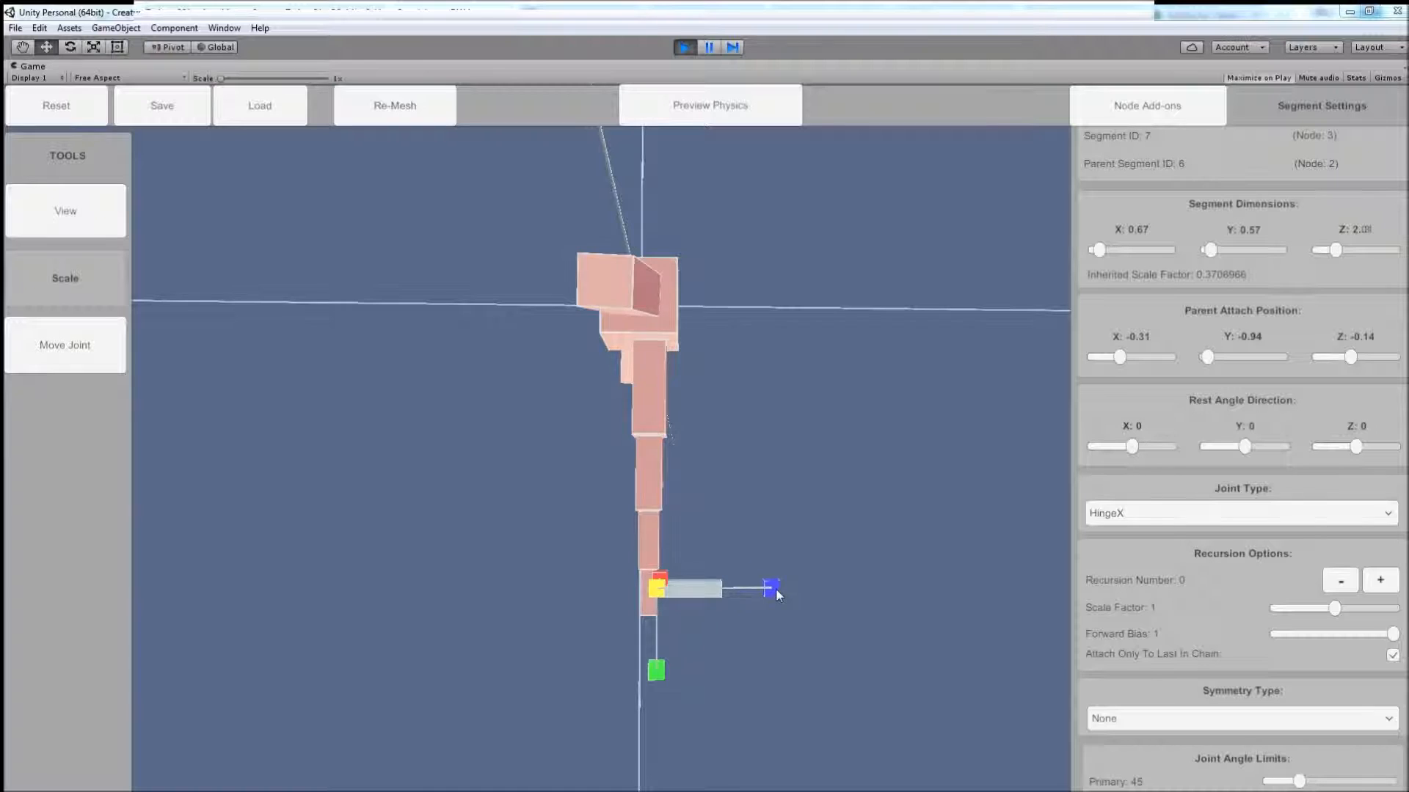
# Step: Move the new segment's joint to a parent attach position of about X -0.2, Y -0.62, Z 0.25
pyautogui.keyDown('alt'); pyautogui.moveTo(715, 636); pyautogui.dragTo(701, 595); pyautogui.keyUp('alt')
pyautogui.press('w')
pyautogui.moveTo(670, 667); pyautogui.dragTo(669, 692)
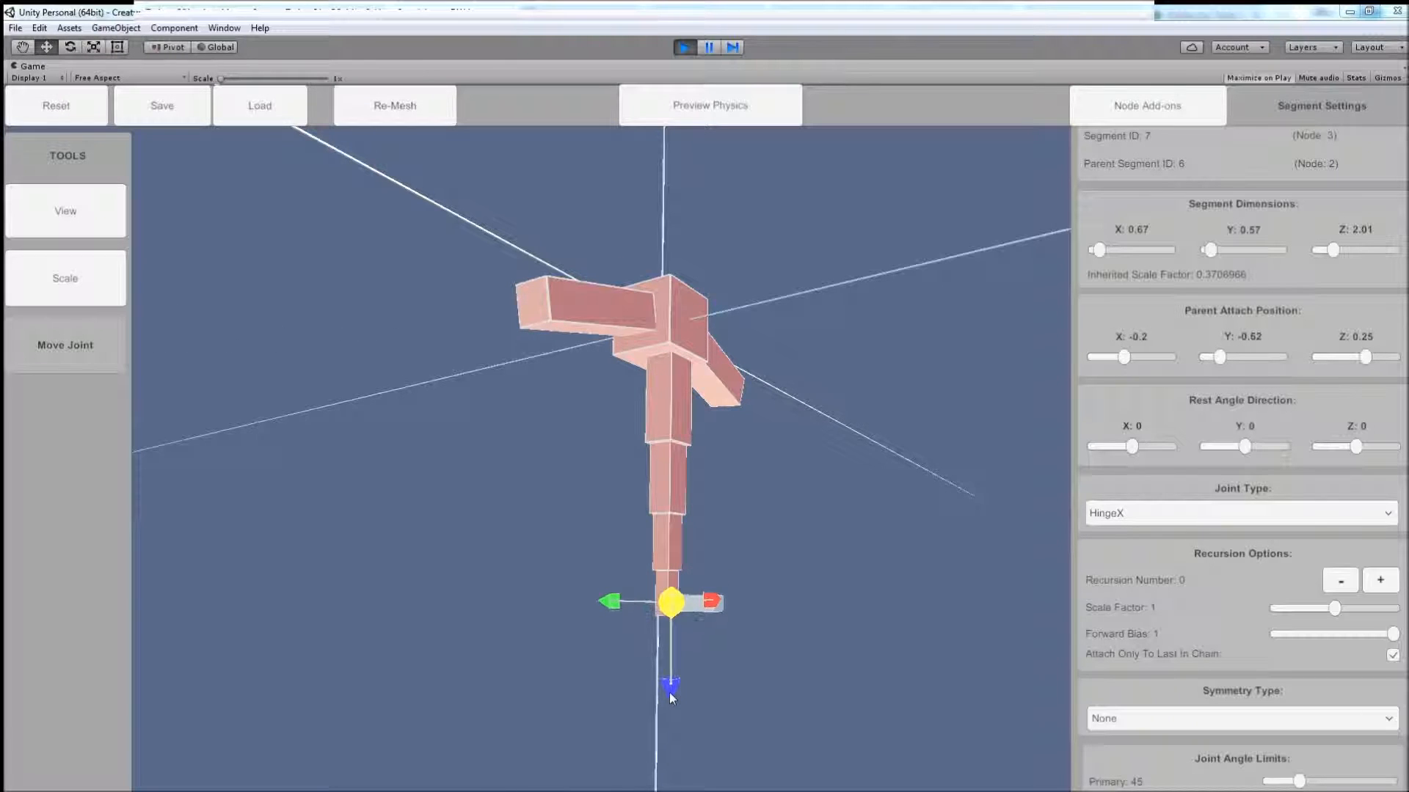
# Step: Disable Attach Only To Last In Chain for the new side segment and activate the Scale tool
pyautogui.click(1392, 655)
pyautogui.keyDown('alt'); pyautogui.moveTo(803, 547); pyautogui.dragTo(777, 513); pyautogui.keyUp('alt')
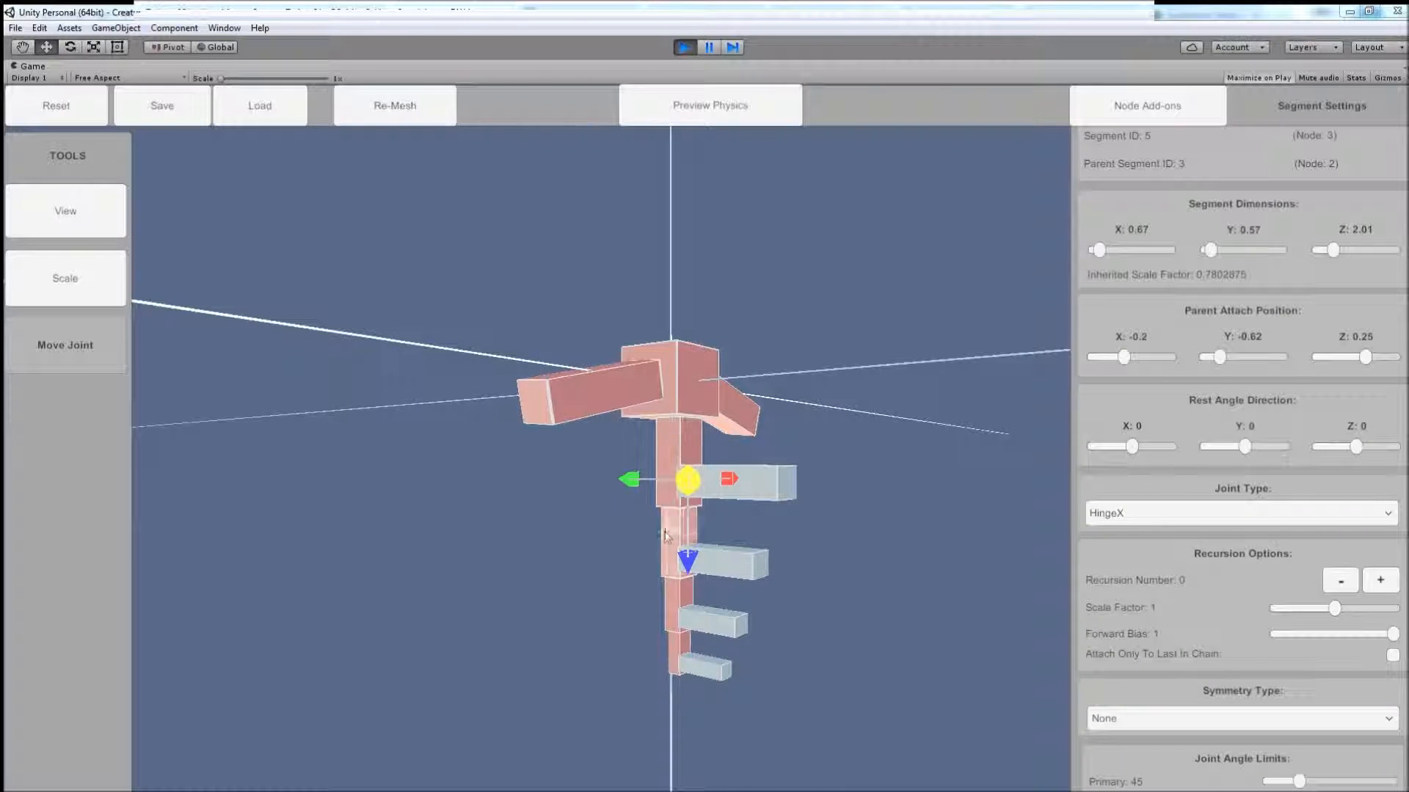
pyautogui.keyDown('alt'); pyautogui.moveTo(675, 686); pyautogui.dragTo(799, 622); pyautogui.keyUp('alt')
pyautogui.press('r')
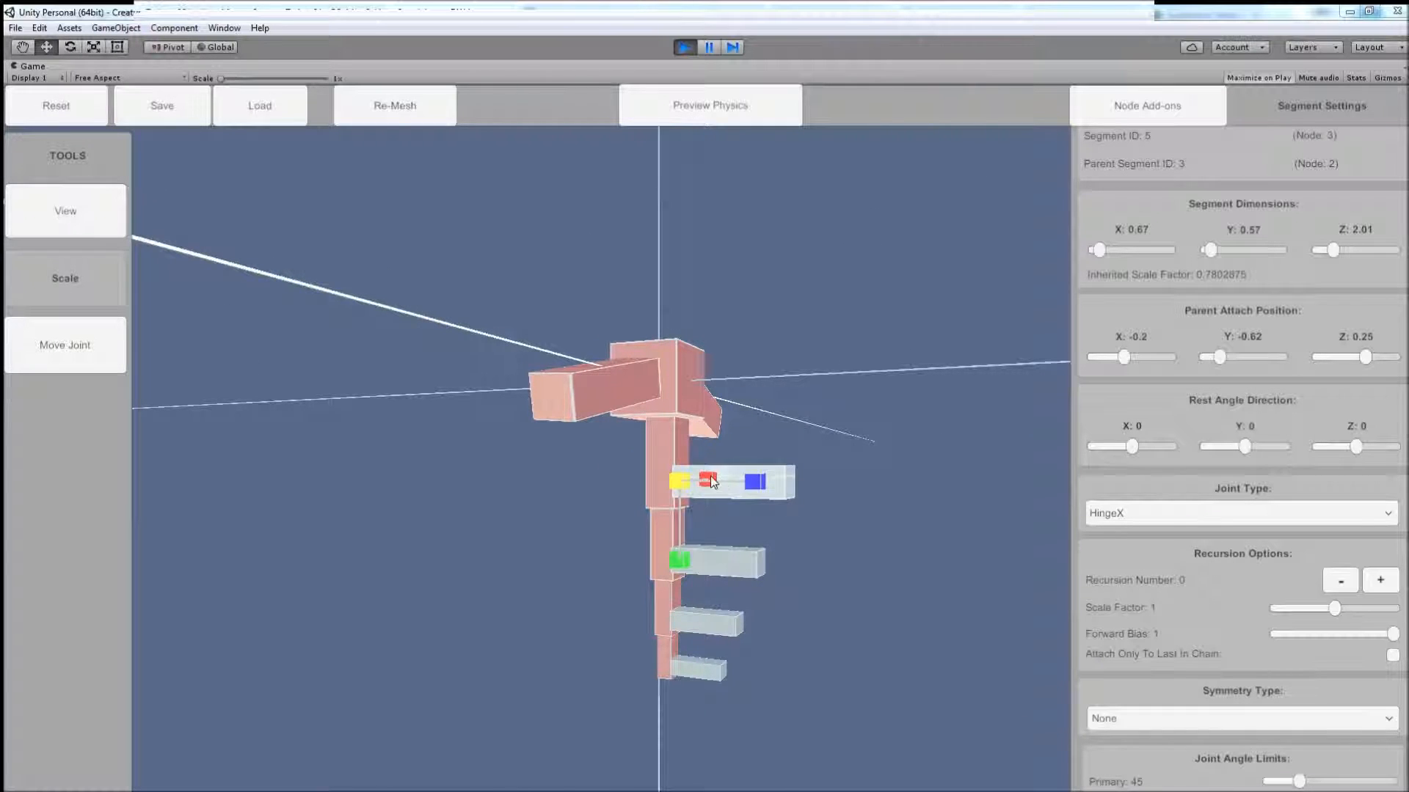
# Step: Add a segment opposite the side segment, disable its Attach Only To Last In Chain option, and thin it to about Y 0.38
pyautogui.moveTo(710, 482); pyautogui.dragTo(675, 549)
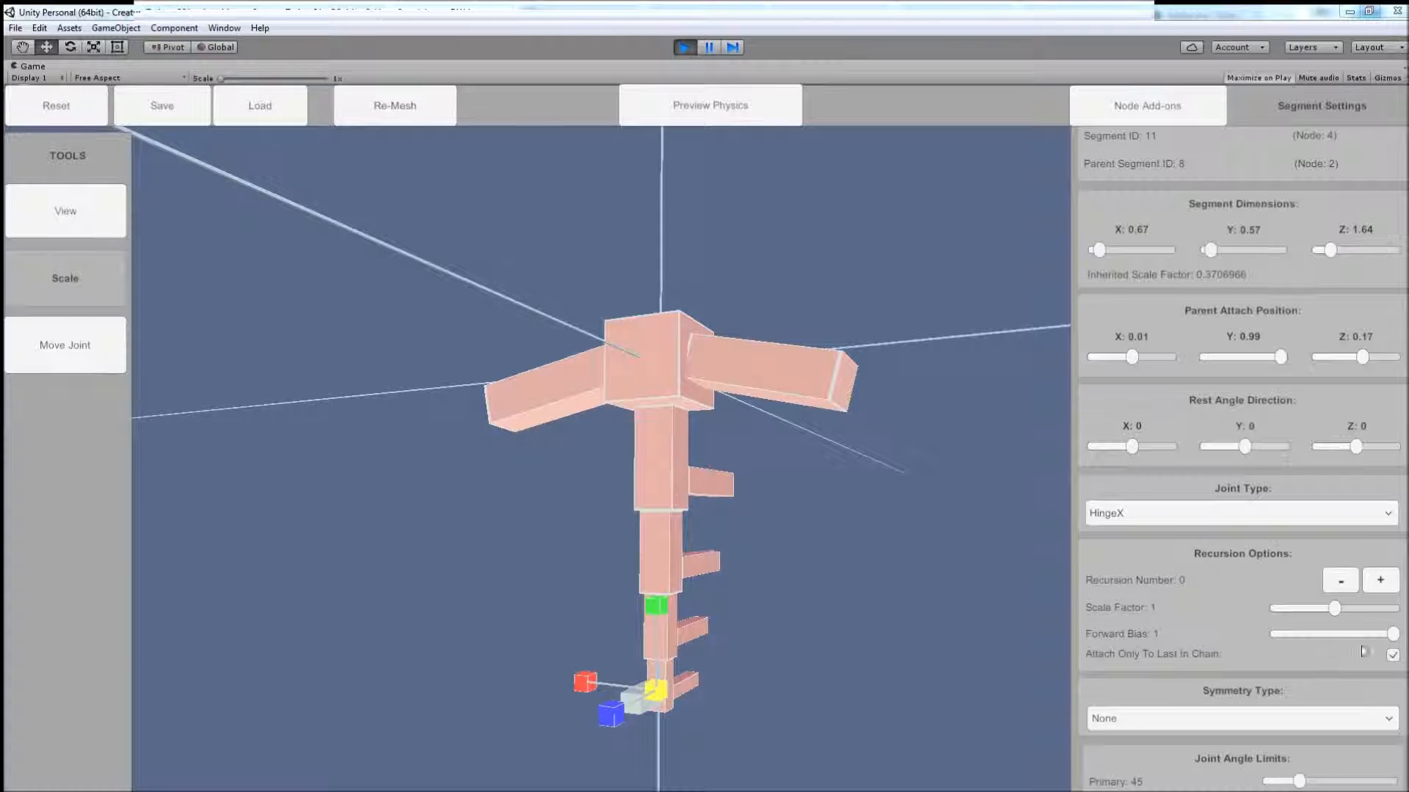
pyautogui.click(1391, 655)
pyautogui.keyDown('alt'); pyautogui.moveTo(742, 612); pyautogui.dragTo(703, 609); pyautogui.keyUp('alt')
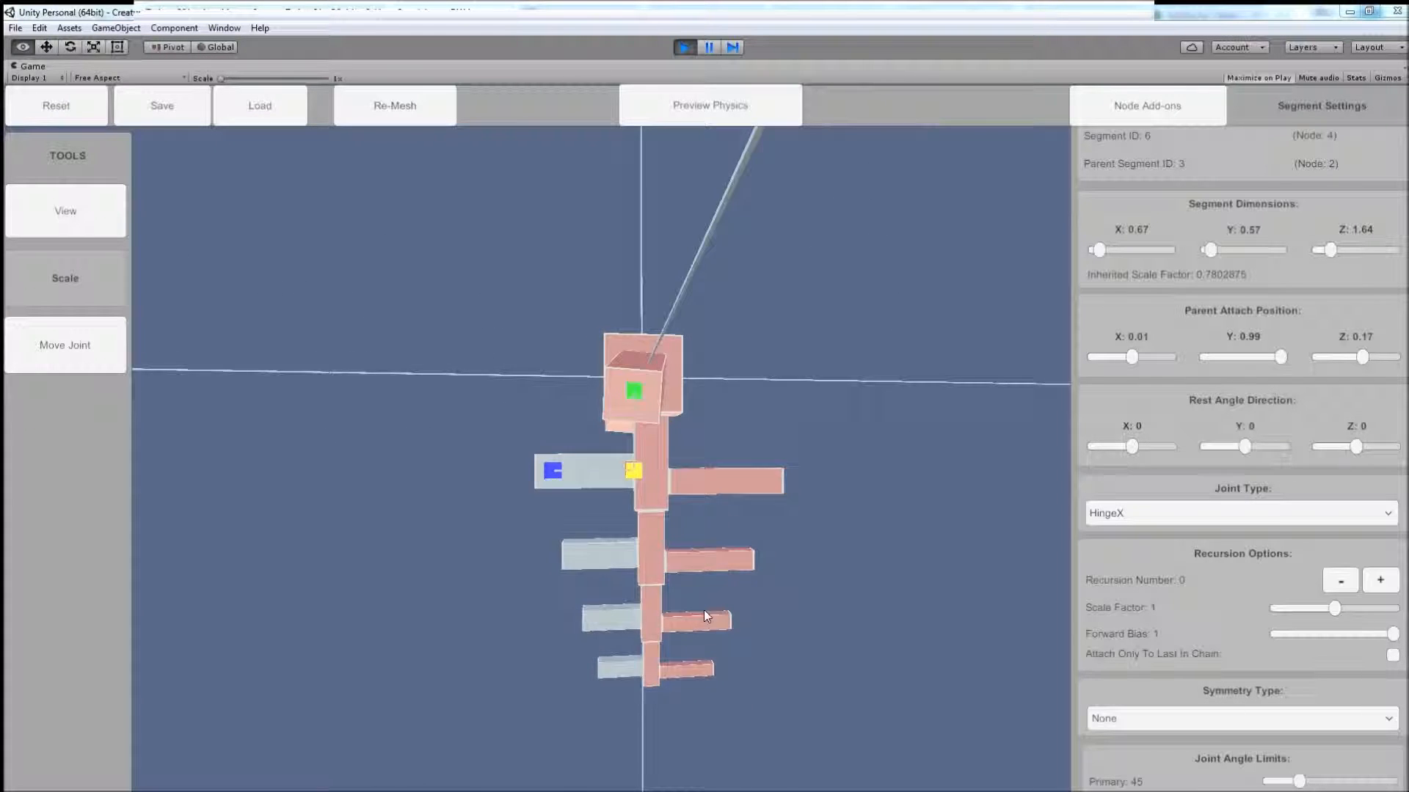
pyautogui.keyDown('alt'); pyautogui.moveTo(636, 532); pyautogui.dragTo(653, 530, button='middle'); pyautogui.keyUp('alt')
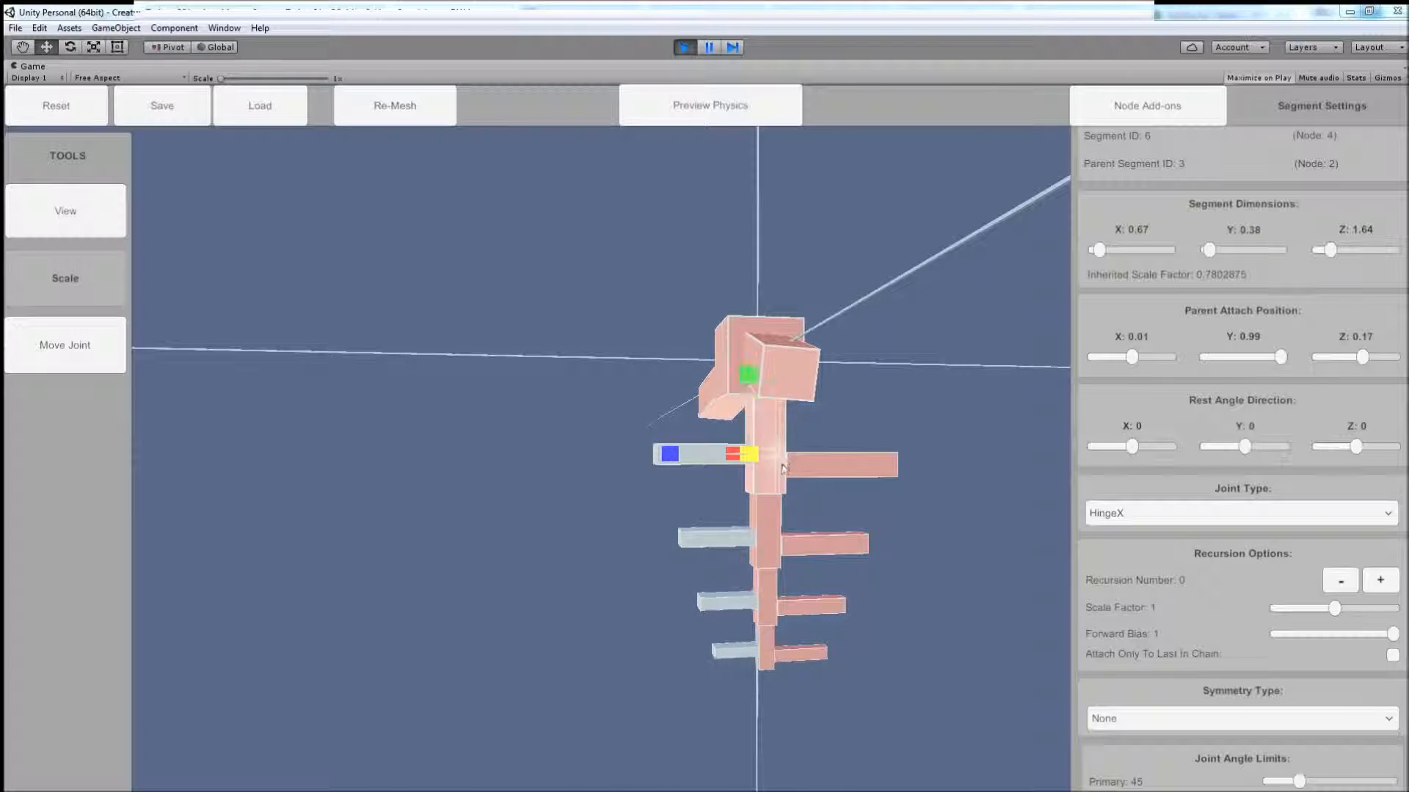
# Step: Set the central chain's Recursion Number to 5 and its recursion Scale Factor to about 0.837
pyautogui.click(776, 440)
pyautogui.click(1382, 583)
pyautogui.click(1383, 585)
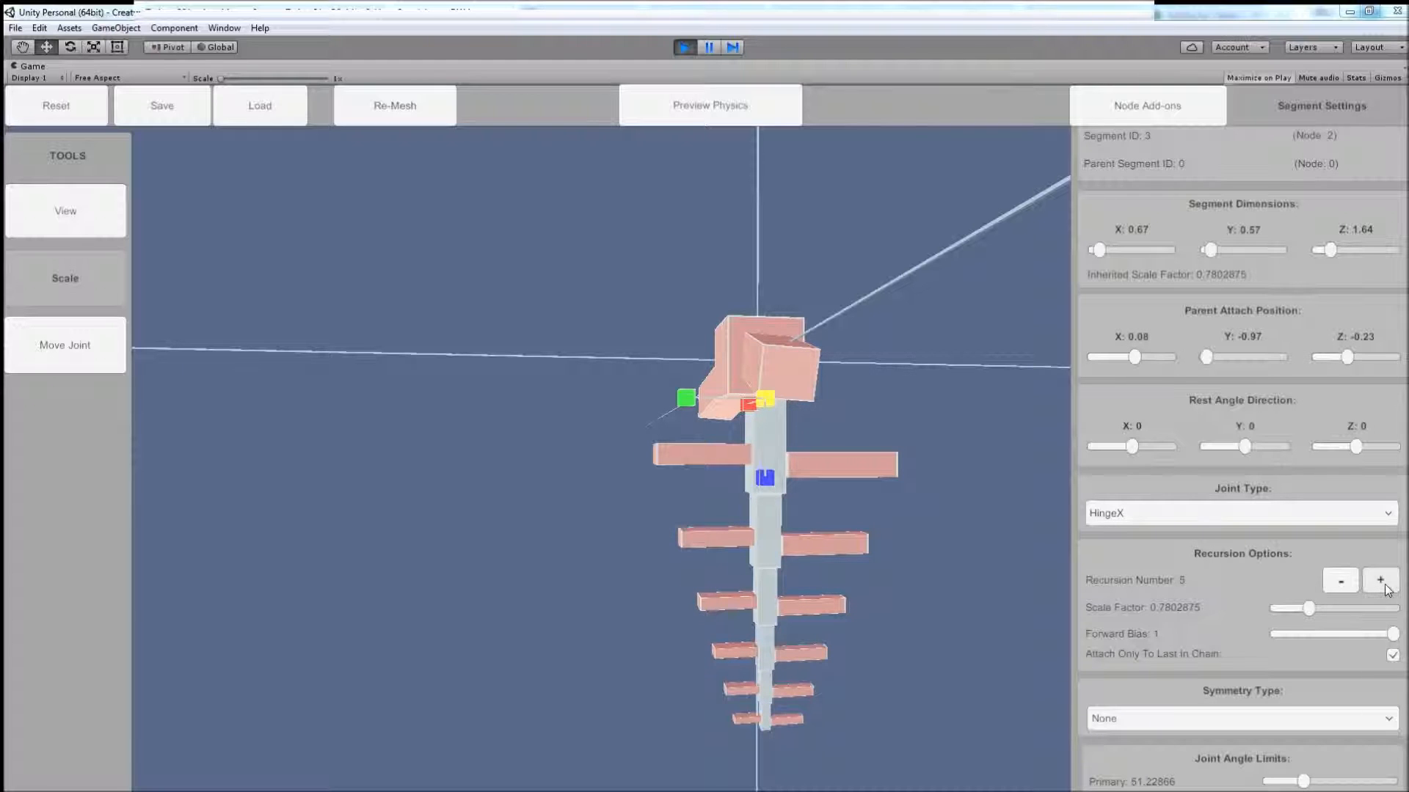
pyautogui.moveTo(1309, 609); pyautogui.dragTo(1317, 609)
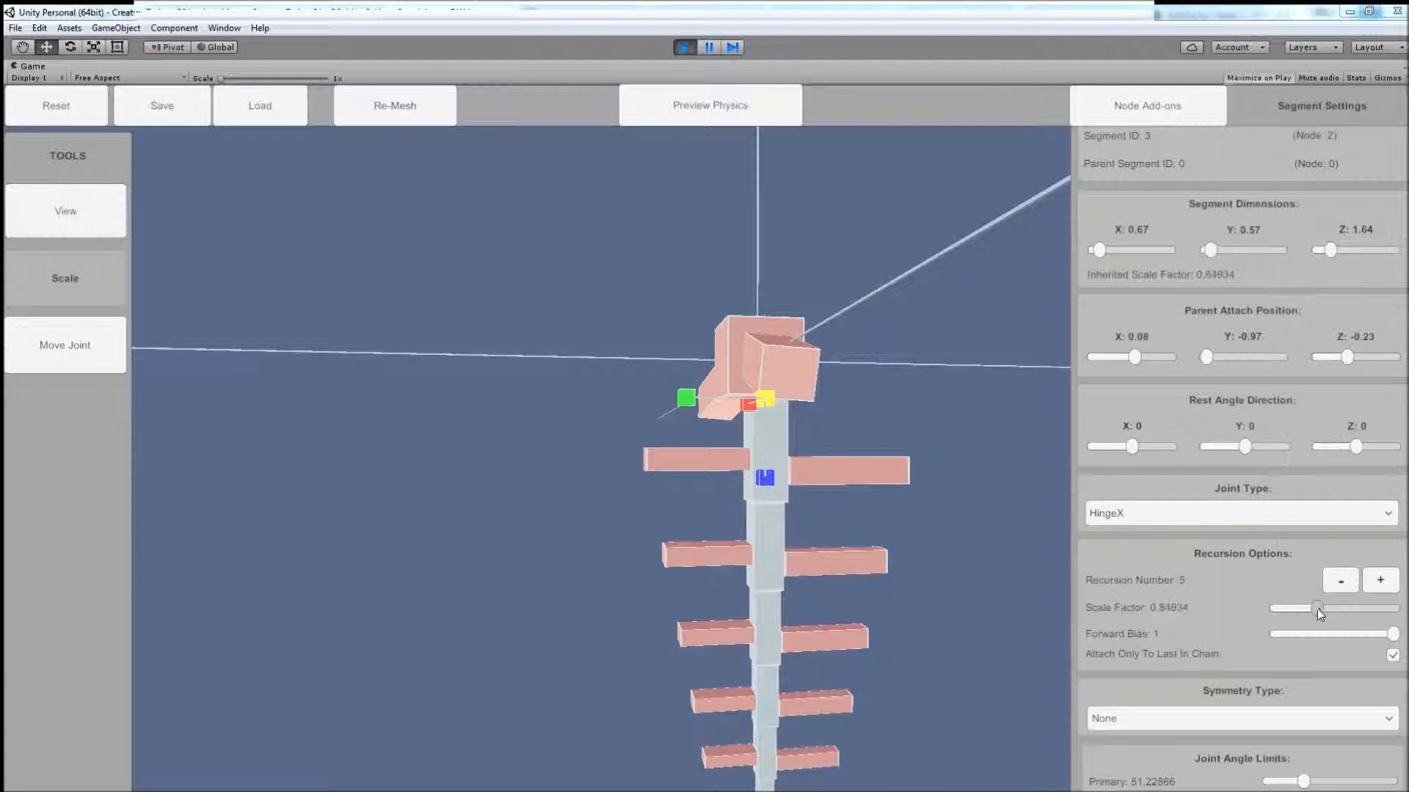
pyautogui.keyDown('alt'); pyautogui.moveTo(902, 561); pyautogui.dragTo(862, 556, button='right'); pyautogui.keyUp('alt')
pyautogui.keyDown('alt'); pyautogui.moveTo(862, 556); pyautogui.dragTo(770, 510); pyautogui.keyUp('alt')
# Step: Move the chain's joint on the root segment to a parent attach position of about X -0.2, Y 0.12, Z 0.92
pyautogui.press('w')
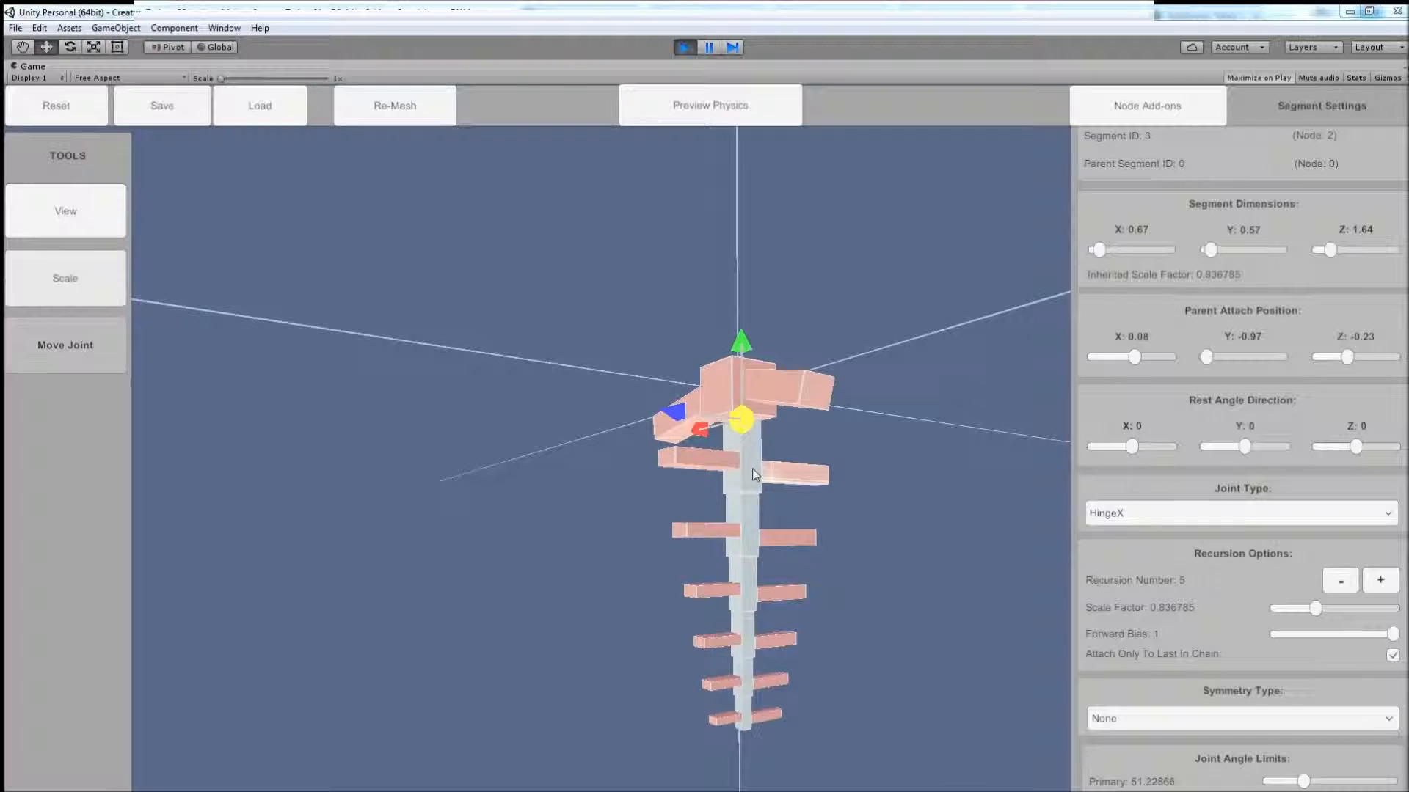
pyautogui.moveTo(739, 426); pyautogui.dragTo(722, 391)
pyautogui.moveTo(704, 323)
pyautogui.keyDown('alt'); pyautogui.mouseDown()
pyautogui.moveTo(751, 365)
pyautogui.moveTo(718, 319)
pyautogui.mouseUp(); pyautogui.keyUp('alt')
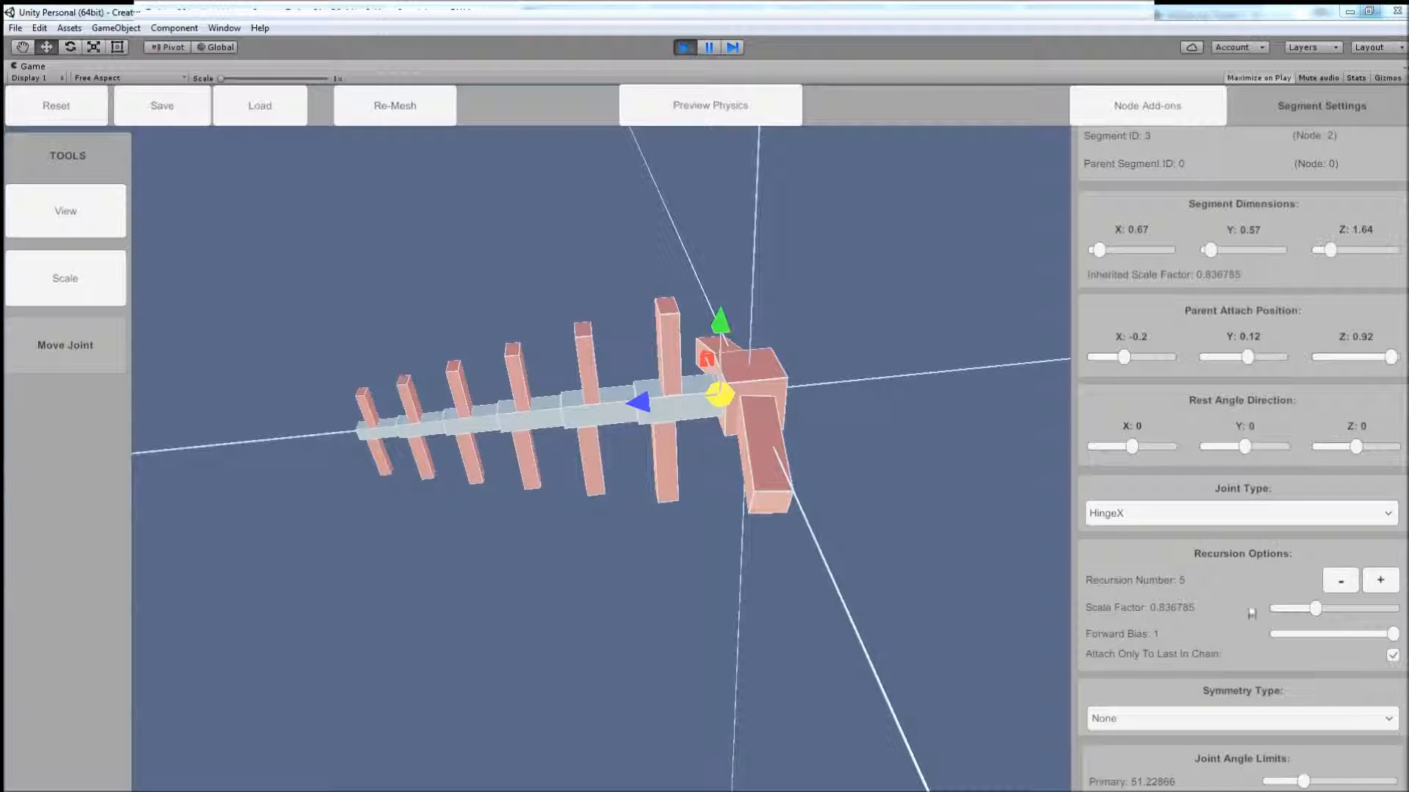
# Step: Curl the chain by setting its Rest Angle Direction to about Y 0.36 and lowering the Z direction
pyautogui.moveTo(1246, 459); pyautogui.dragTo(1258, 449)
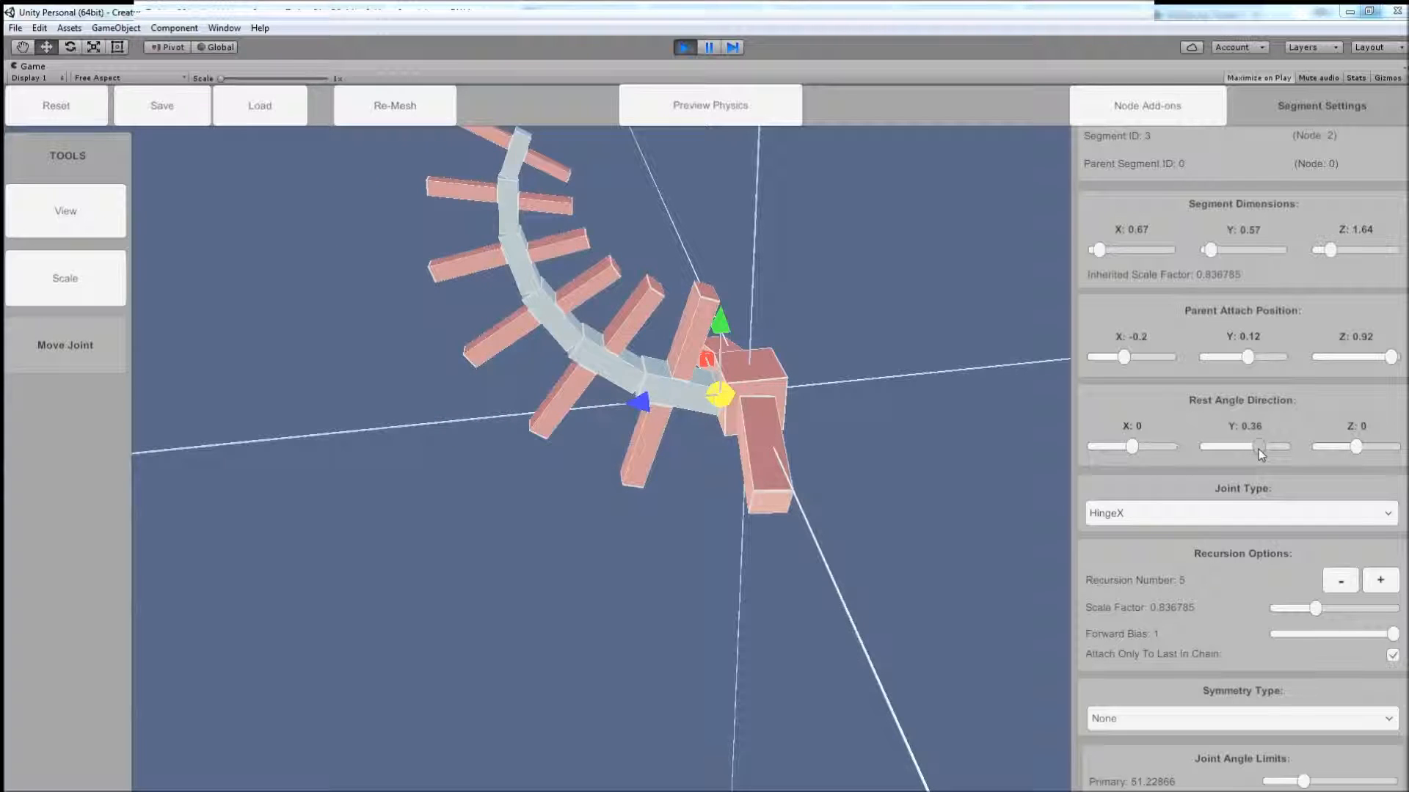
pyautogui.keyDown('alt'); pyautogui.moveTo(767, 451); pyautogui.dragTo(838, 478); pyautogui.keyUp('alt')
pyautogui.moveTo(1351, 443); pyautogui.dragTo(1335, 443)
pyautogui.keyDown('alt'); pyautogui.moveTo(880, 451); pyautogui.dragTo(797, 477); pyautogui.keyUp('alt')
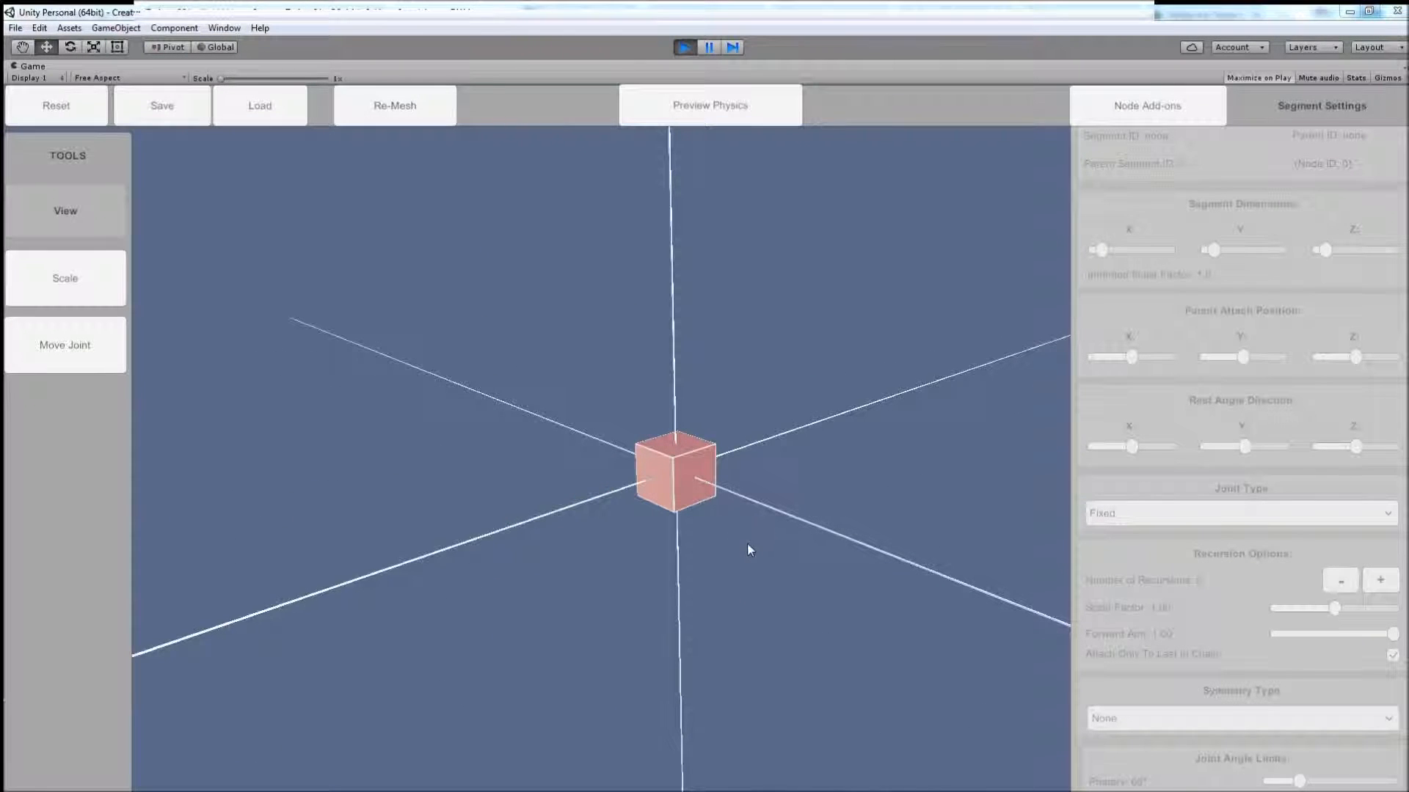
# Step: Start over from a single root cube, add a segment to it, and move the segment's joint to parent attach position X 0, Y 0, Z -1
pyautogui.keyDown('alt'); pyautogui.moveTo(746, 547); pyautogui.dragTo(711, 534); pyautogui.keyUp('alt')
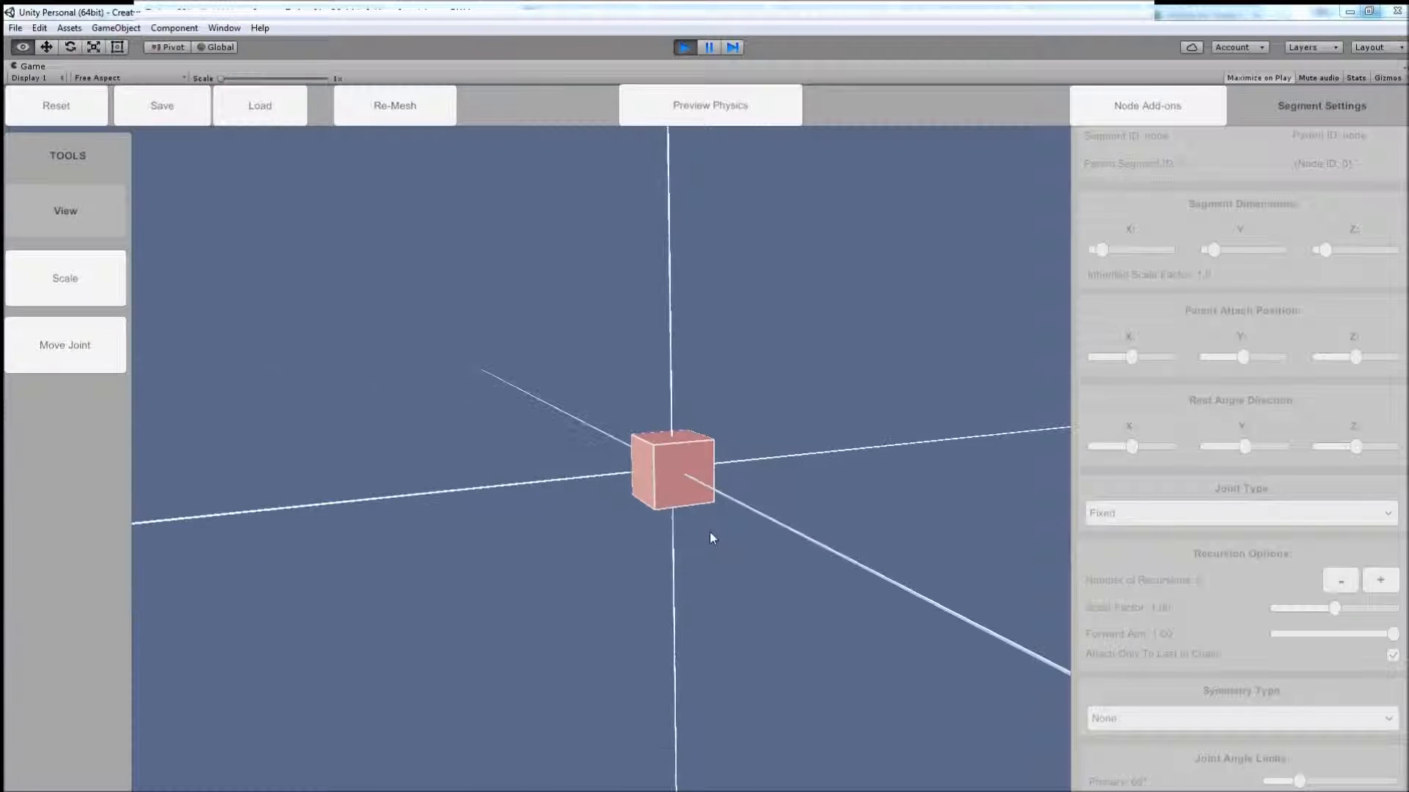
pyautogui.rightClick(685, 473)
pyautogui.click(727, 446)
pyautogui.keyDown('alt'); pyautogui.moveTo(726, 483); pyautogui.dragTo(741, 506); pyautogui.keyUp('alt')
pyautogui.press('w')
pyautogui.click(644, 474)
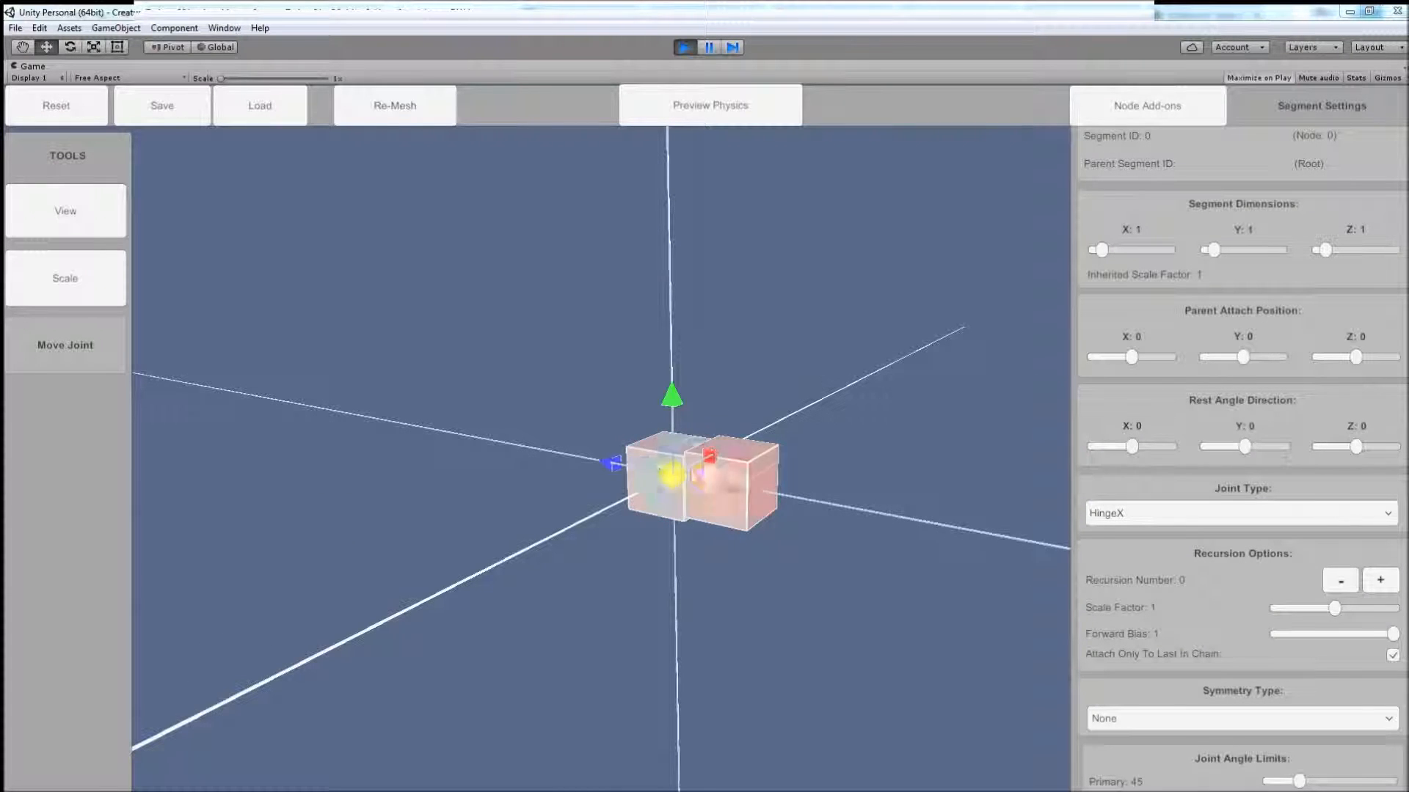
pyautogui.click(730, 490)
pyautogui.moveTo(638, 464); pyautogui.dragTo(749, 545)
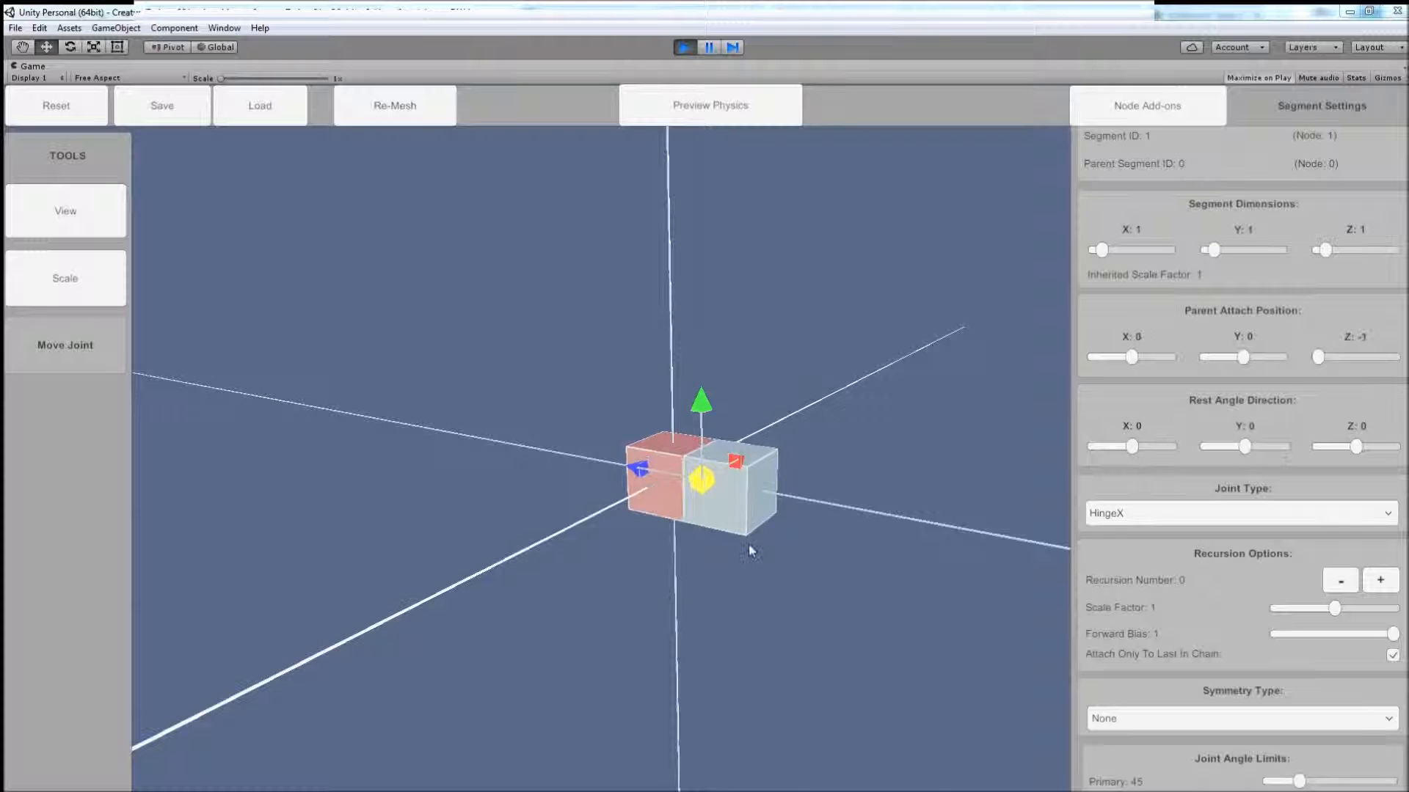
# Step: Turn the added segment into a recursive chain with Recursion Number 3
pyautogui.keyDown('alt'); pyautogui.moveTo(841, 529); pyautogui.dragTo(833, 534); pyautogui.keyUp('alt')
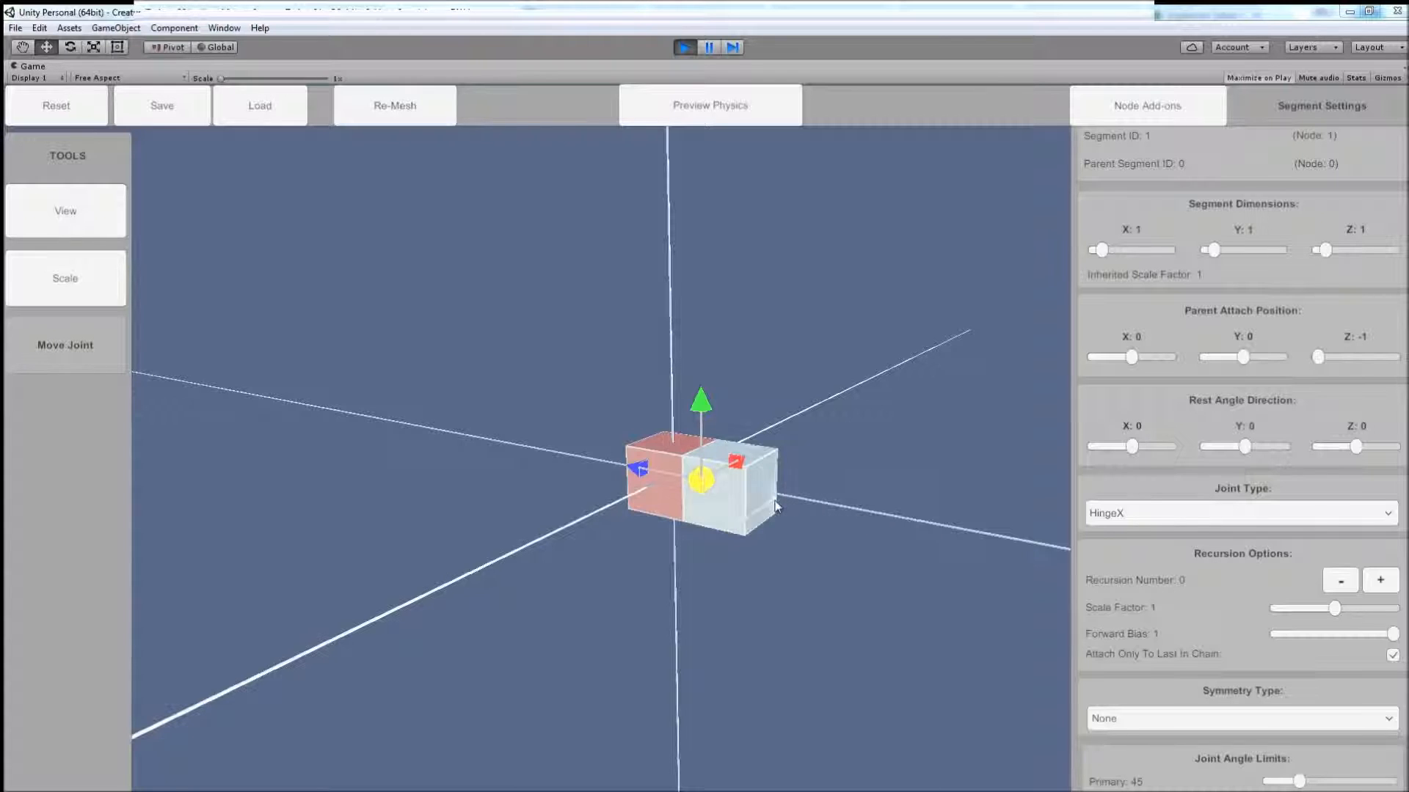
pyautogui.keyDown('alt'); pyautogui.moveTo(851, 517); pyautogui.dragTo(912, 528); pyautogui.keyUp('alt')
pyautogui.click(1380, 581)
pyautogui.click(1380, 581)
pyautogui.click(1380, 581)
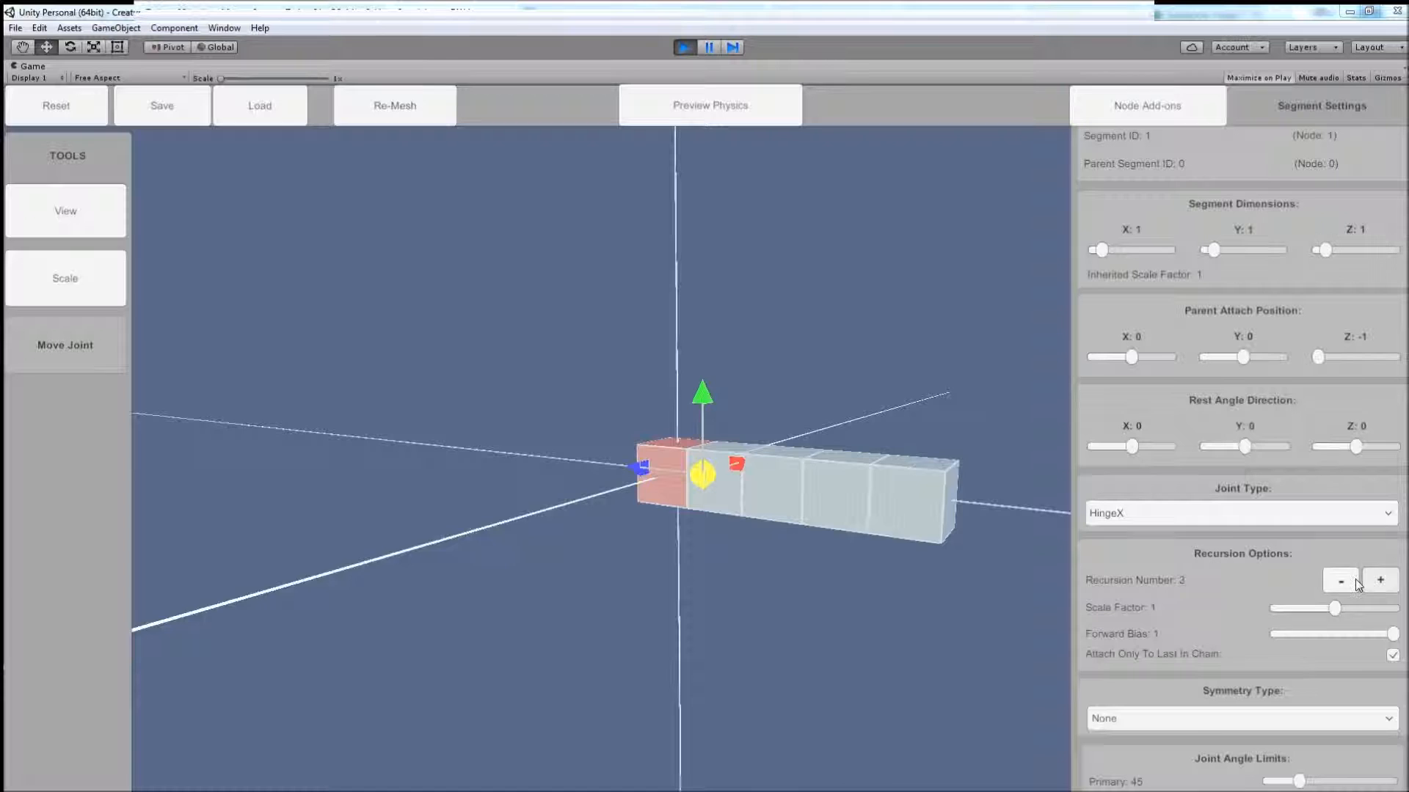
# Step: Add a segment to the far end of the chain and scale it into a flat fin shape
pyautogui.keyDown('alt'); pyautogui.moveTo(953, 535); pyautogui.dragTo(866, 496); pyautogui.keyUp('alt')
pyautogui.rightClick(865, 497)
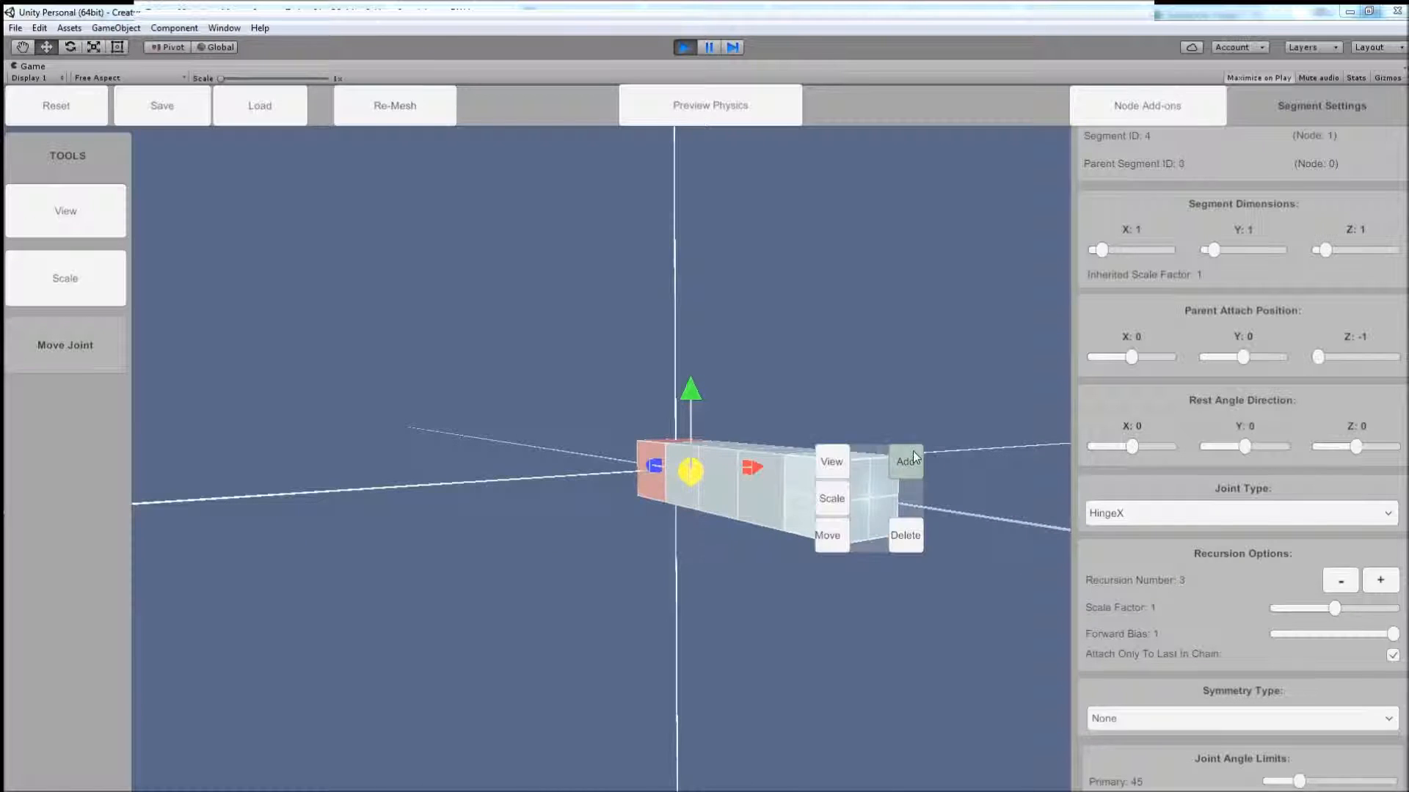
pyautogui.click(910, 463)
pyautogui.press('r')
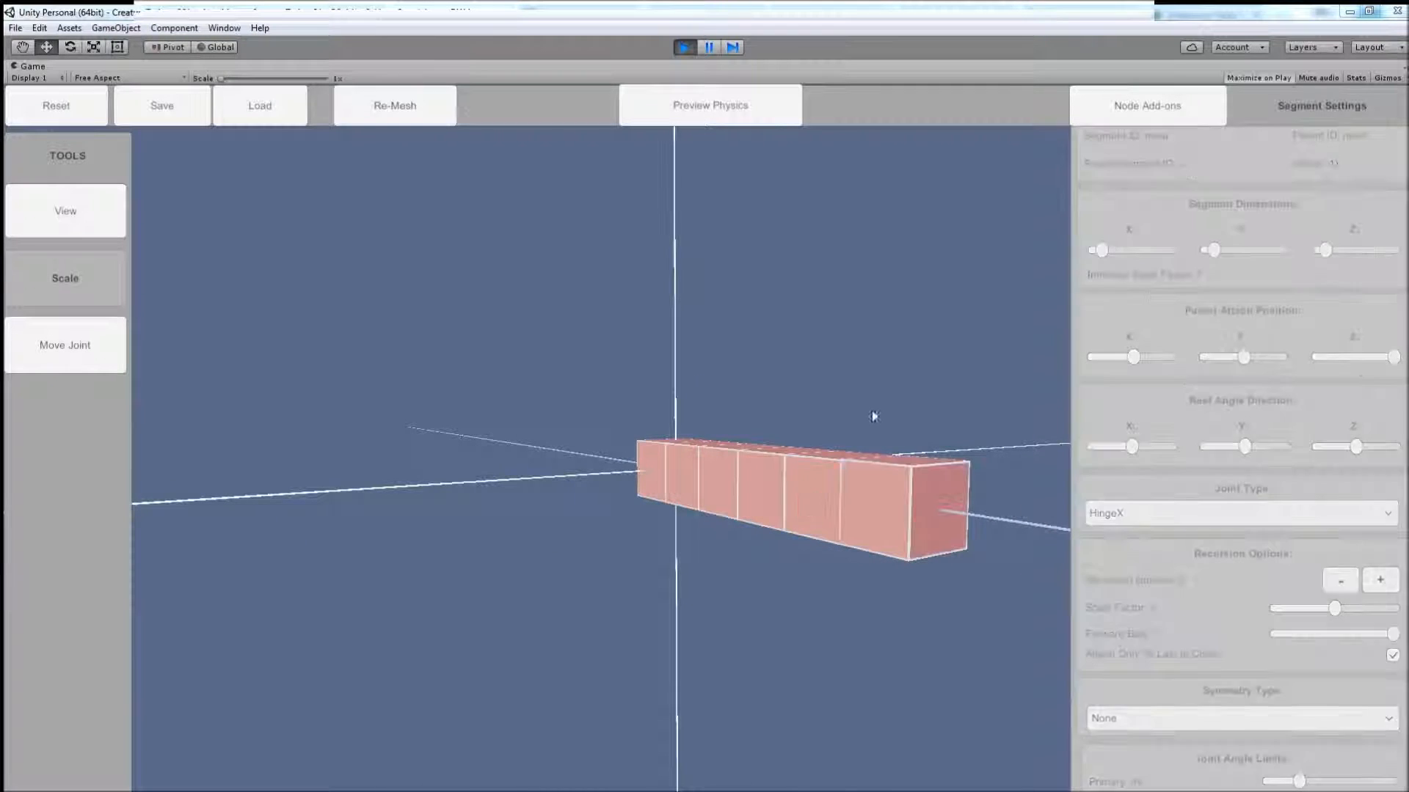
pyautogui.moveTo(871, 416); pyautogui.dragTo(1059, 528)
# Step: Taper the chain with a Scale Factor of about 0.887 and lengthen its segments to about Z 1.66
pyautogui.click(726, 487)
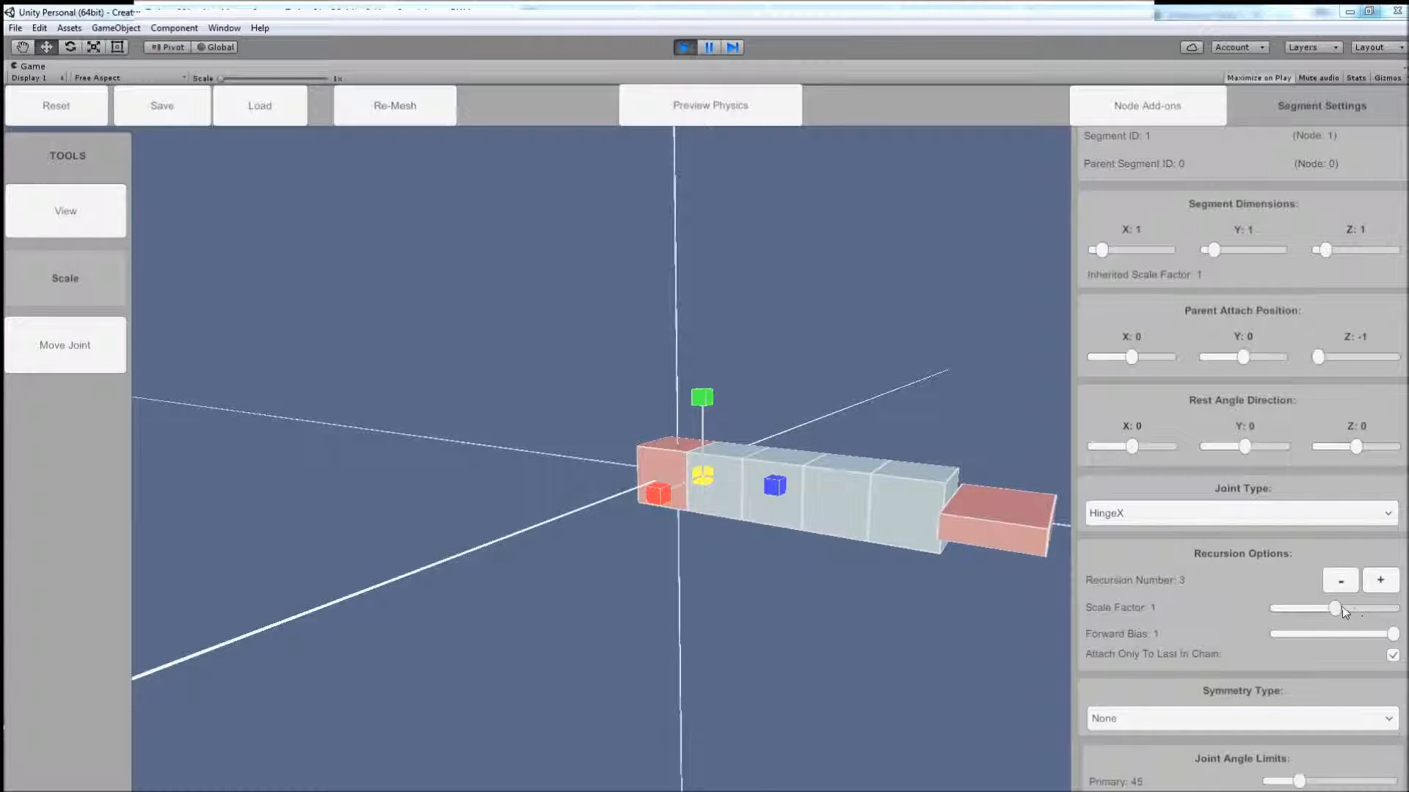
pyautogui.moveTo(1343, 611); pyautogui.dragTo(1320, 609)
pyautogui.moveTo(774, 488); pyautogui.dragTo(817, 506)
pyautogui.keyDown('alt'); pyautogui.moveTo(933, 495); pyautogui.dragTo(840, 557); pyautogui.keyUp('alt')
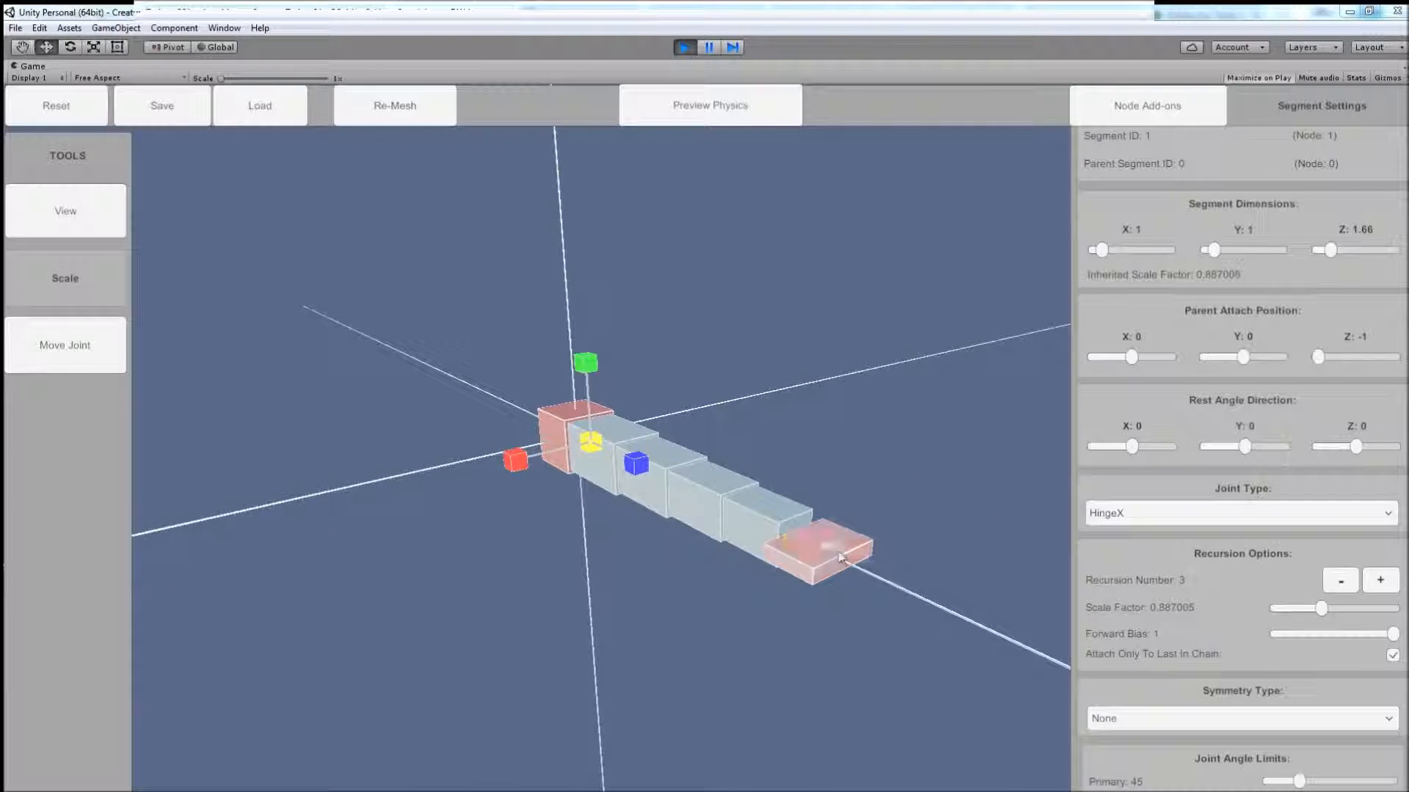
# Step: Scale the flat end segment to about X 3.13, Y 0.29, Z 1.27
pyautogui.click(840, 558)
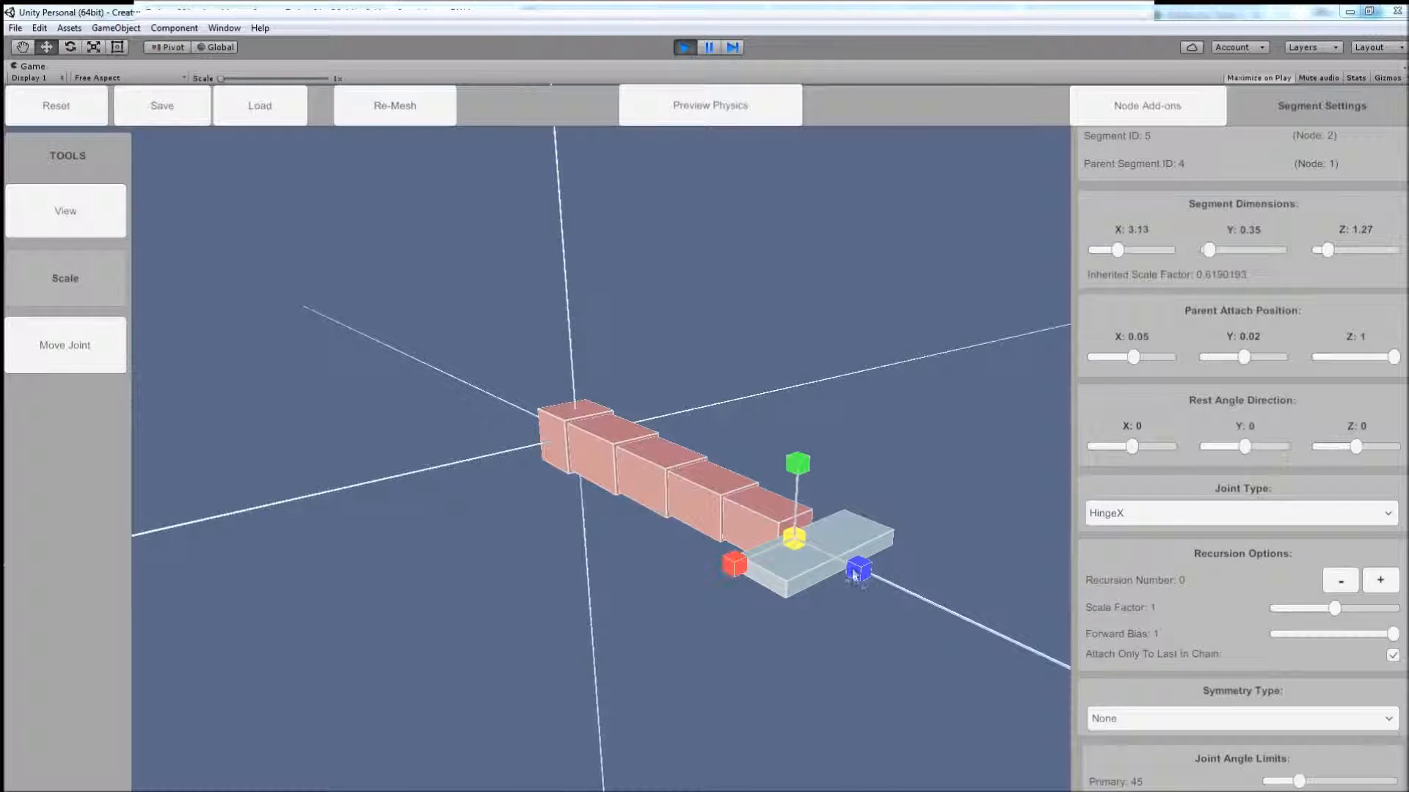
pyautogui.moveTo(797, 475); pyautogui.dragTo(795, 486)
pyautogui.keyDown('alt'); pyautogui.moveTo(436, 467); pyautogui.dragTo(450, 463); pyautogui.keyUp('alt')
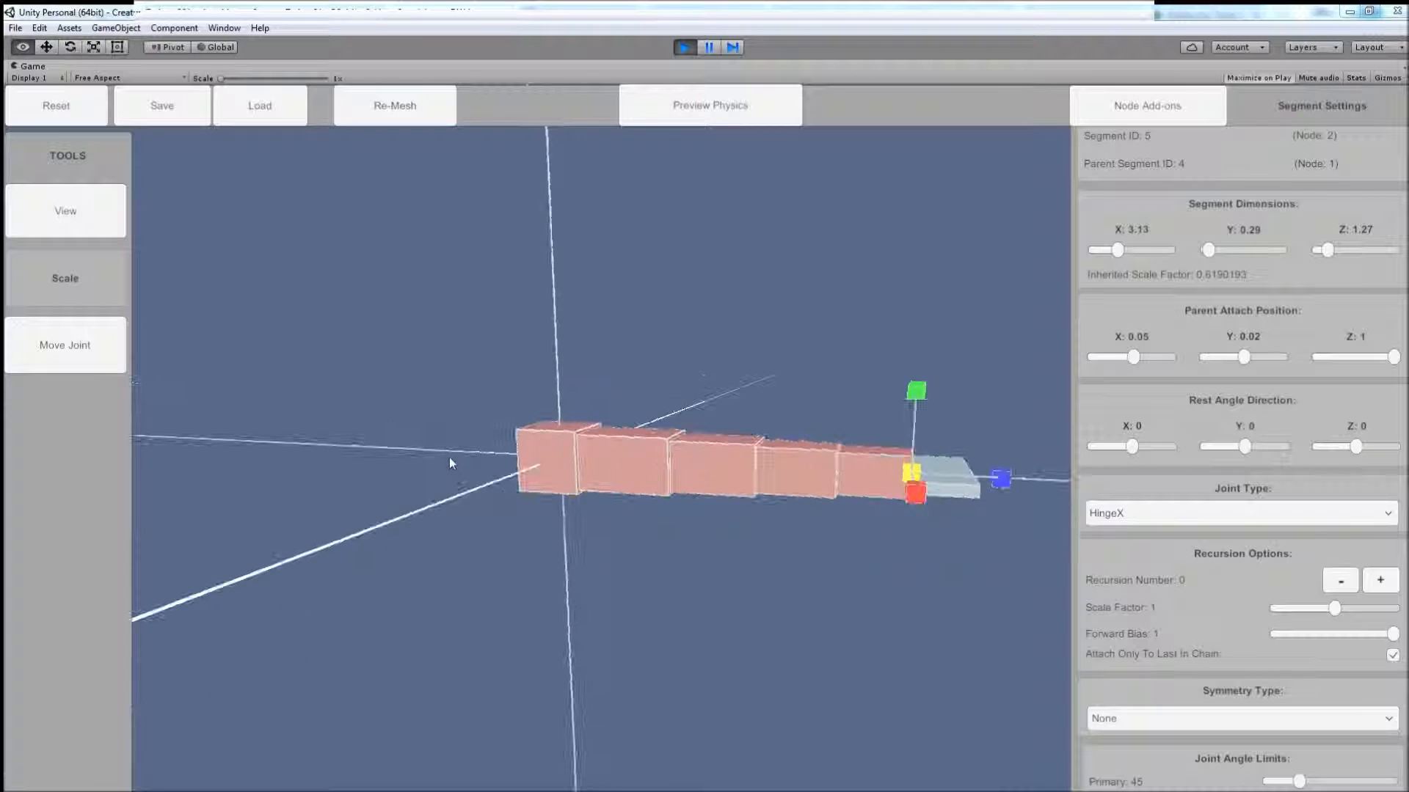
# Step: Enlarge the root cube to 1.2 on all axes and lengthen the chain segments to about Z 1.88
pyautogui.click(566, 460)
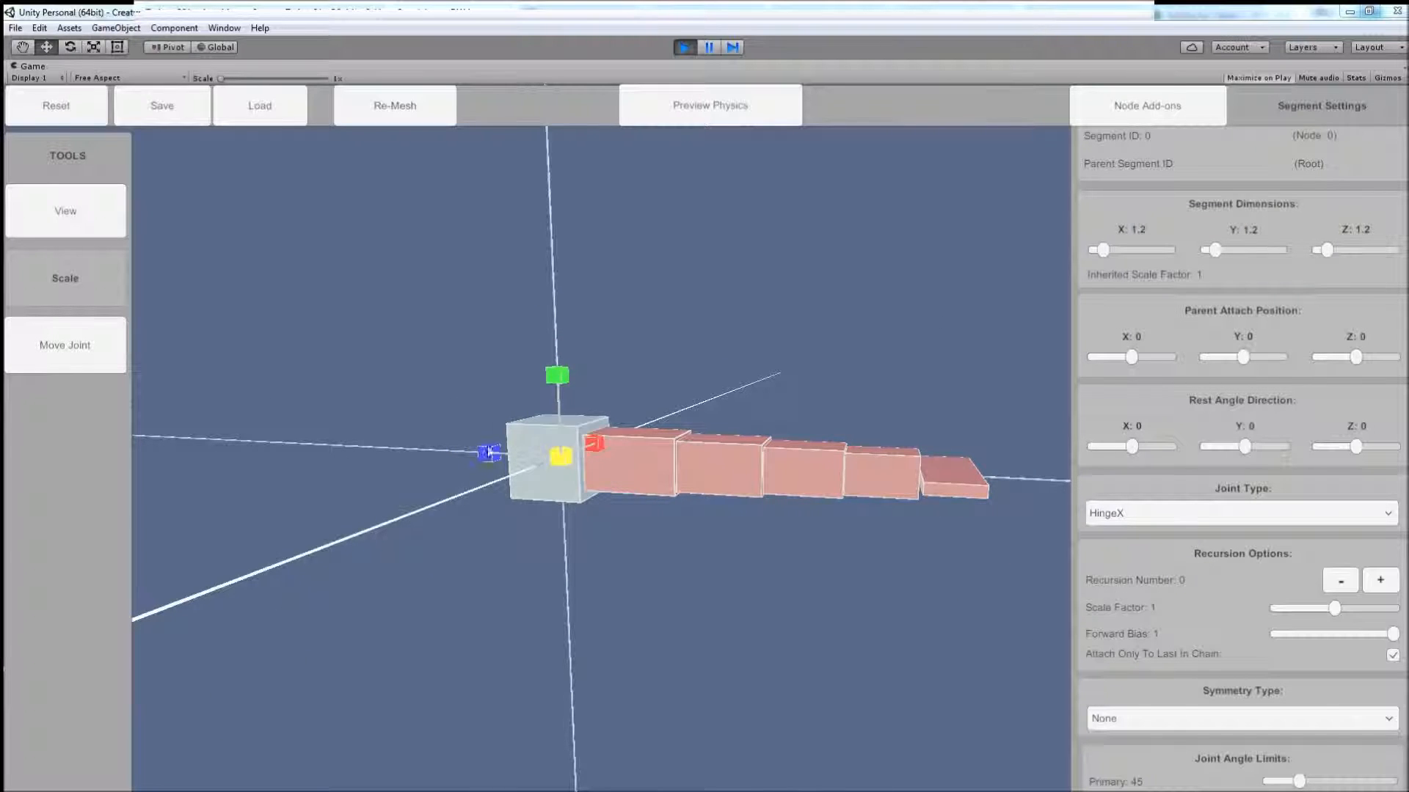
pyautogui.click(674, 465)
pyautogui.moveTo(676, 467); pyautogui.dragTo(689, 470)
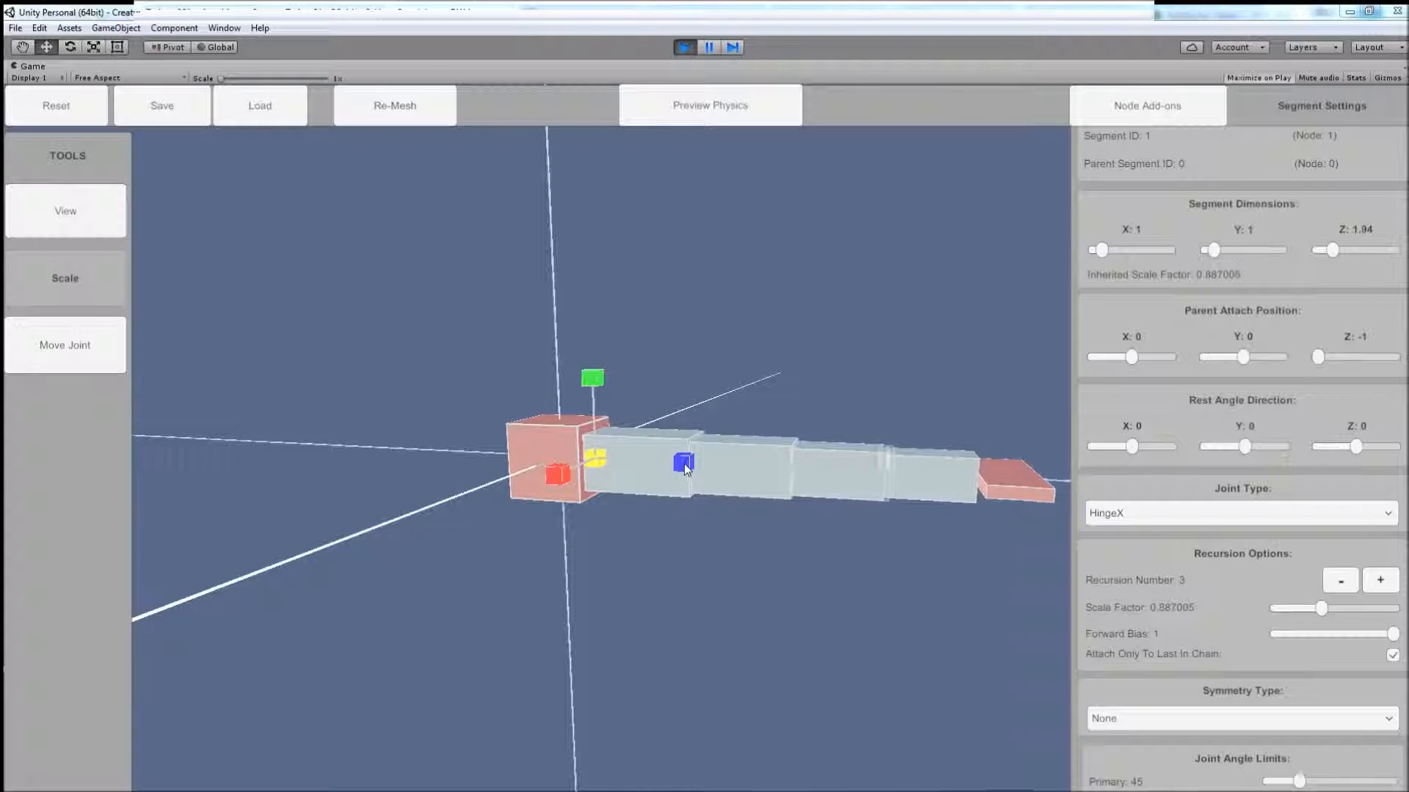
# Step: Raise the chain's primary joint angle limit to about 62.35, running a physics preview before and after the change
pyautogui.keyDown('alt'); pyautogui.moveTo(855, 484); pyautogui.dragTo(783, 513); pyautogui.keyUp('alt')
pyautogui.click(738, 103)
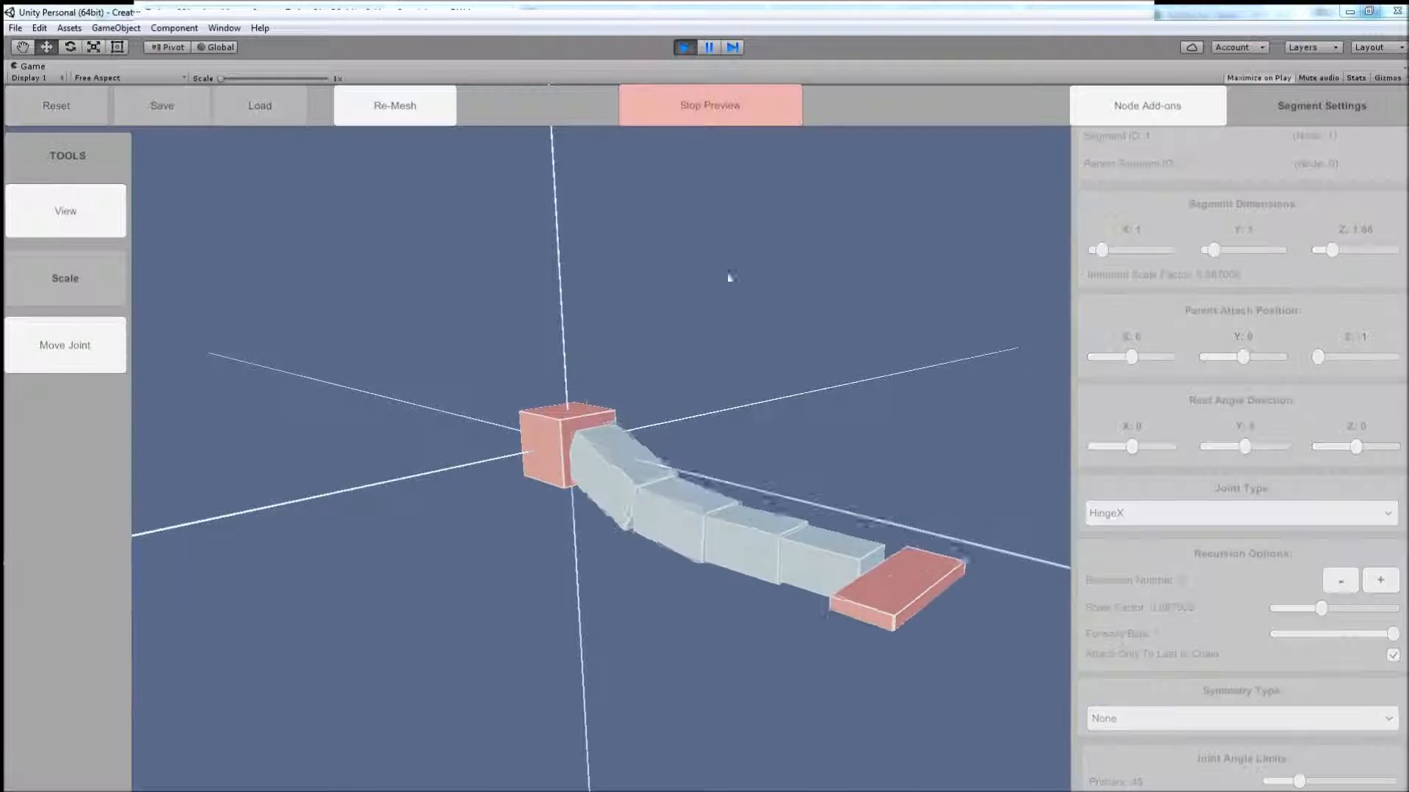
pyautogui.click(699, 104)
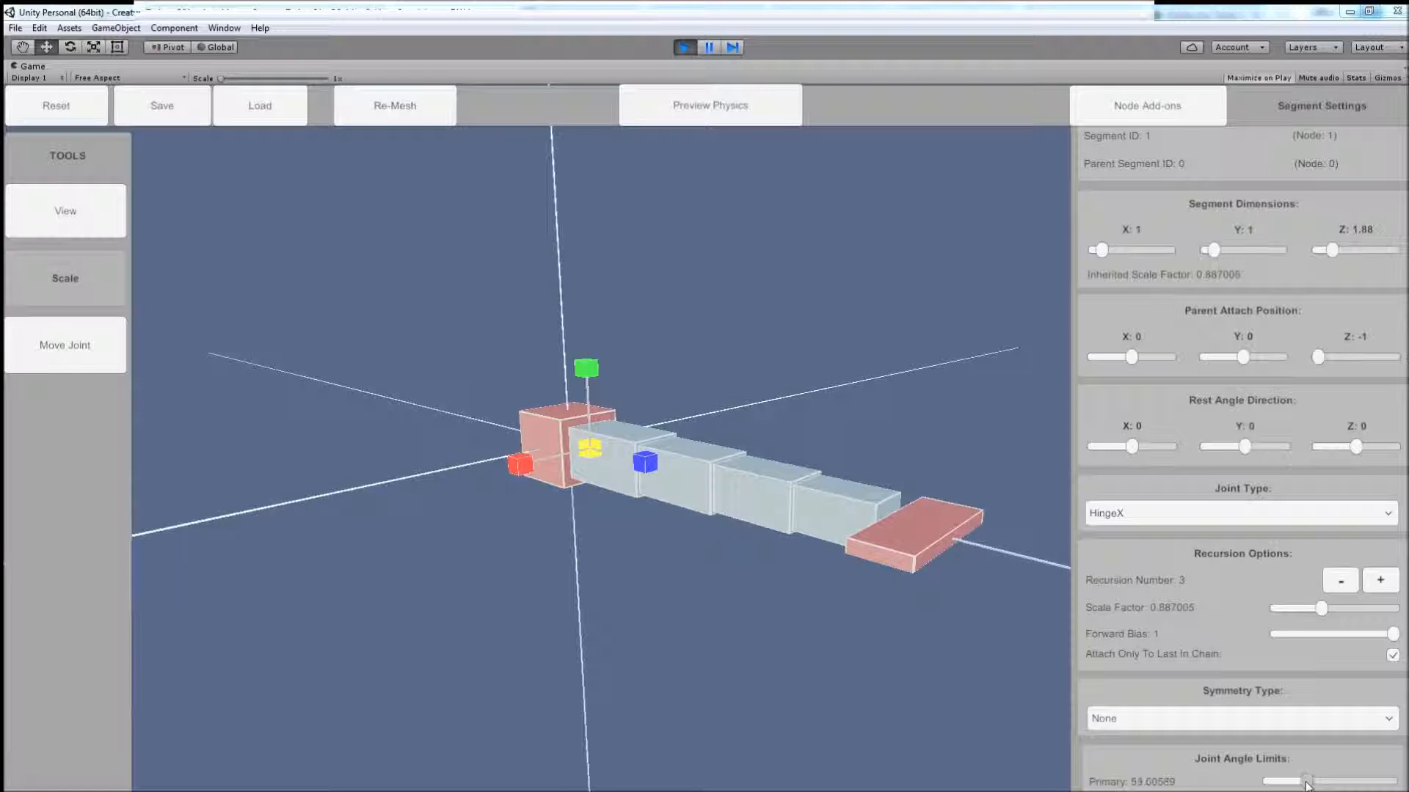
pyautogui.click(712, 109)
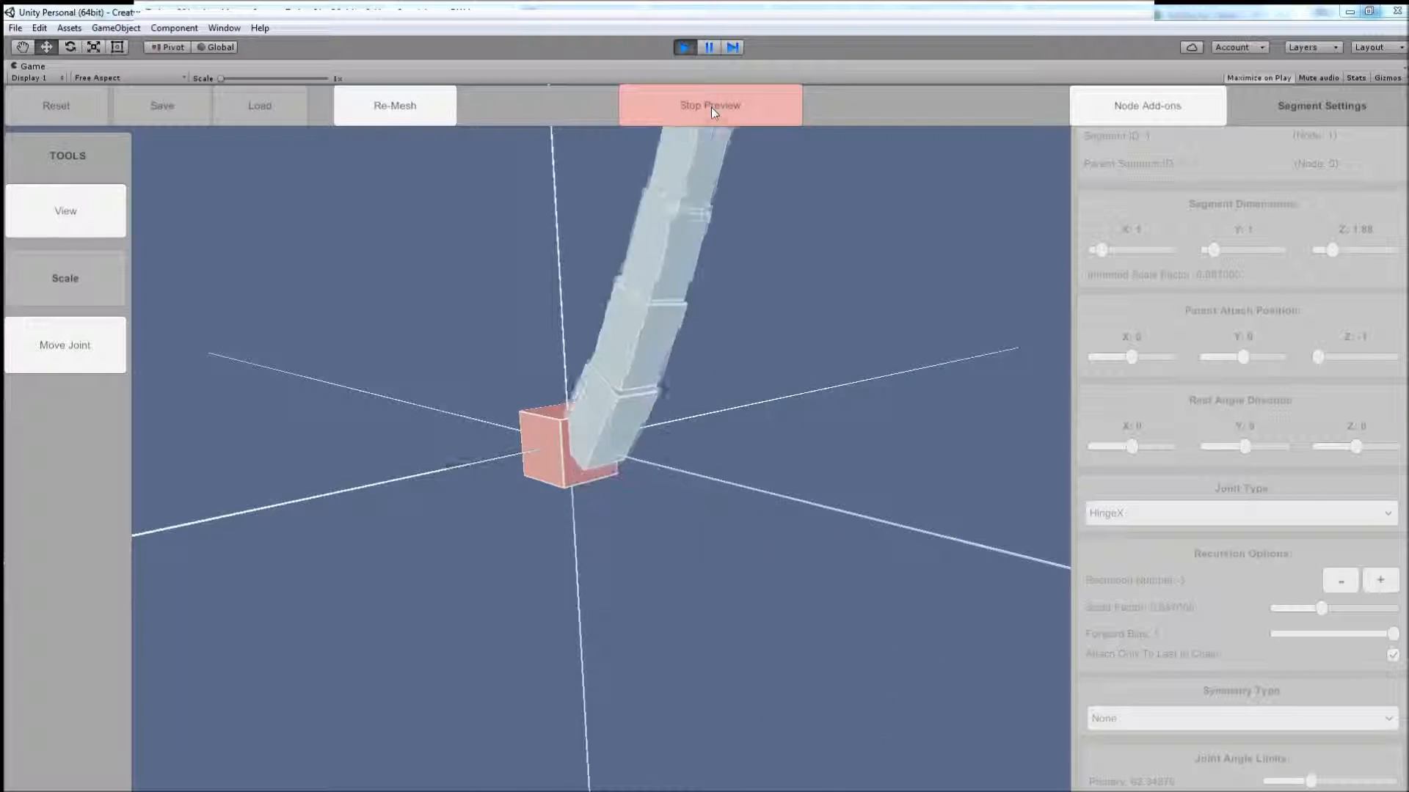
pyautogui.click(711, 107)
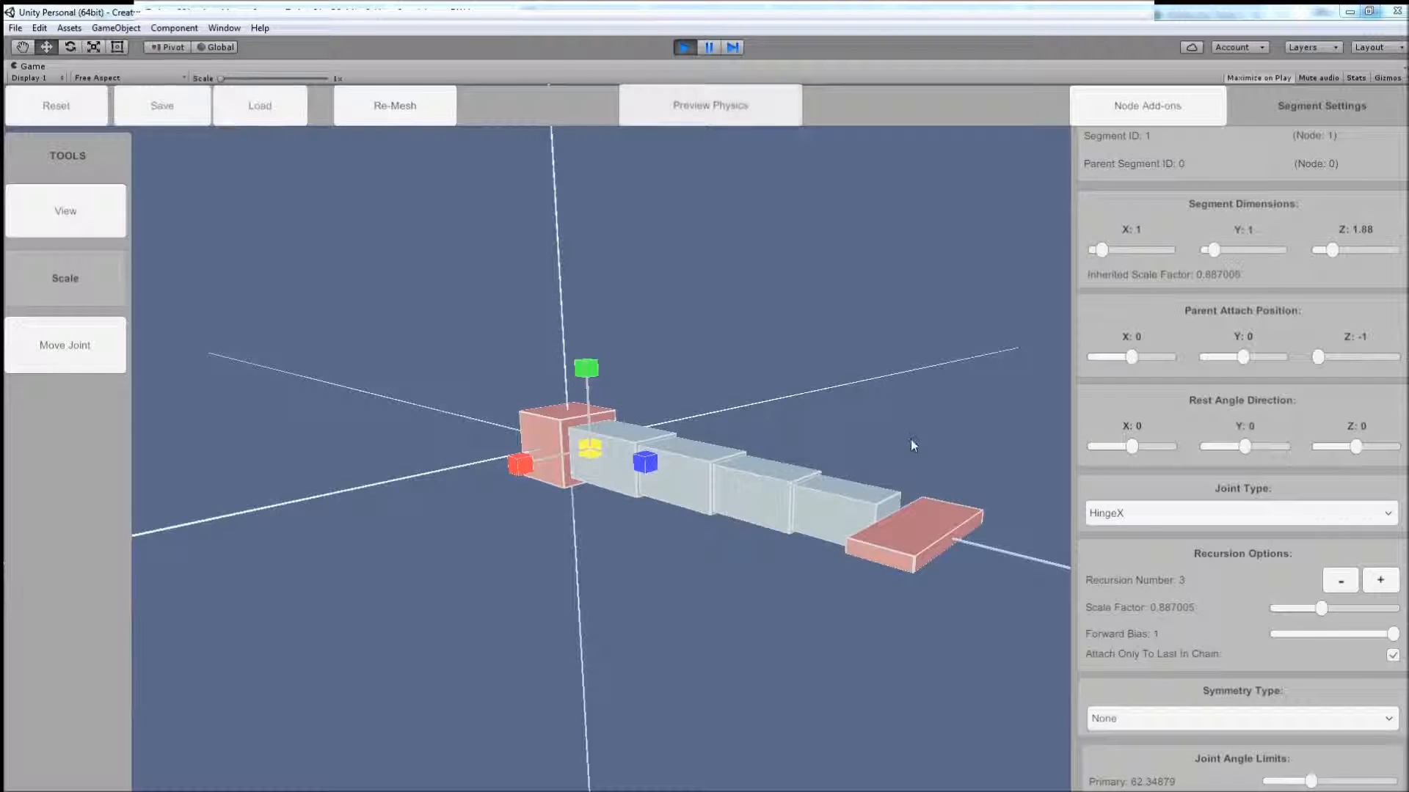
# Step: Attach a JointAngleSensor add-on to the chain's node
pyautogui.moveTo(754, 369)
pyautogui.mouseDown(button='middle')
pyautogui.moveTo(805, 367)
pyautogui.moveTo(756, 350)
pyautogui.mouseUp(button='middle')
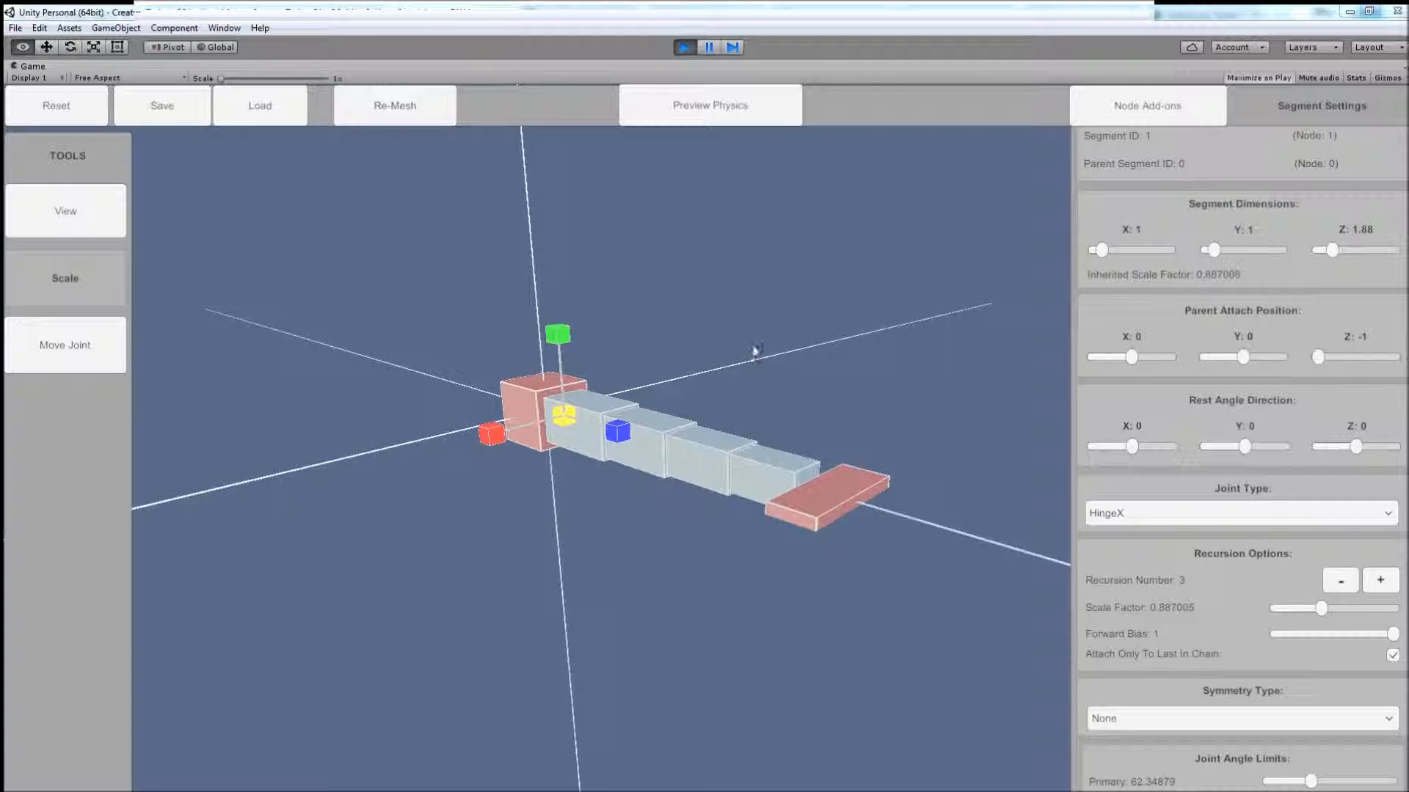
pyautogui.click(1156, 110)
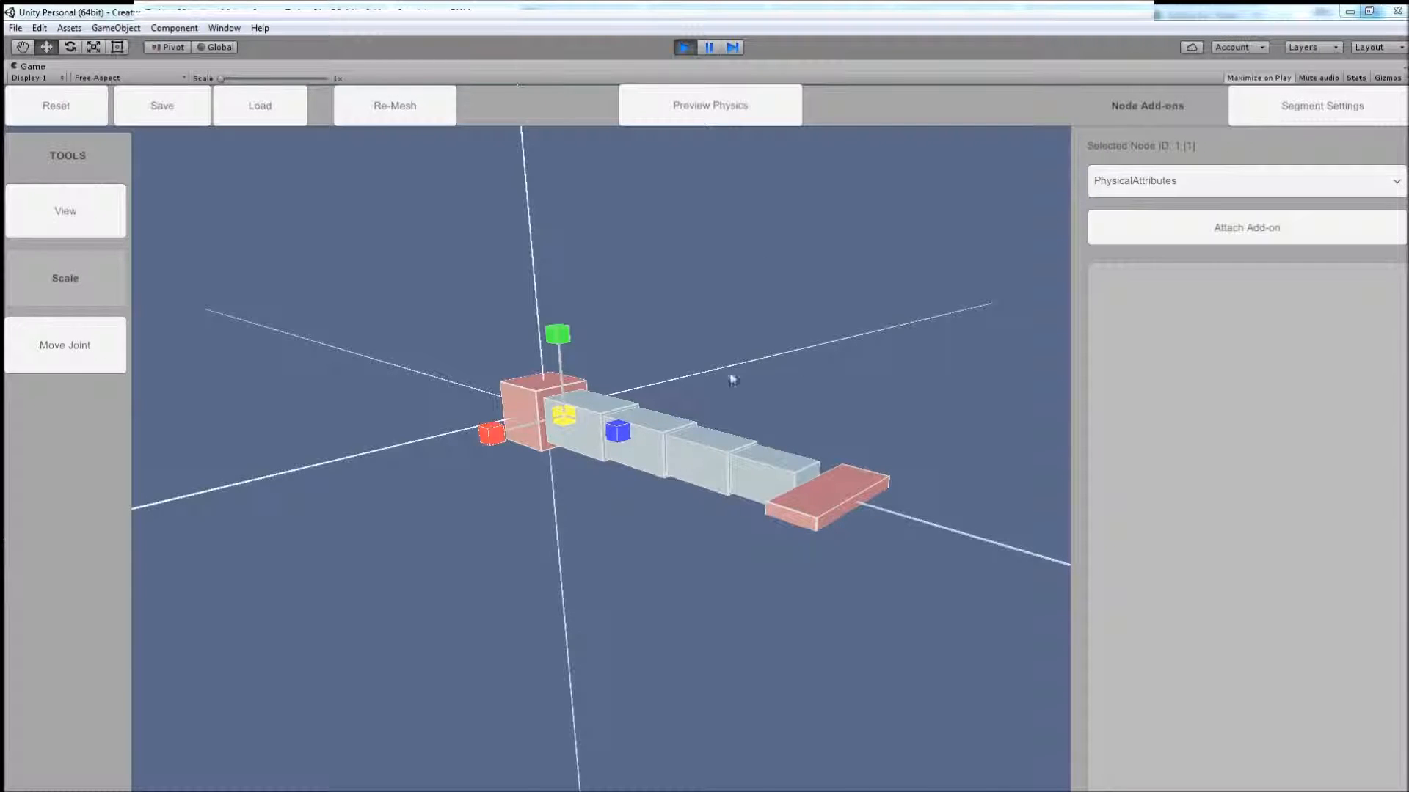
pyautogui.click(1396, 183)
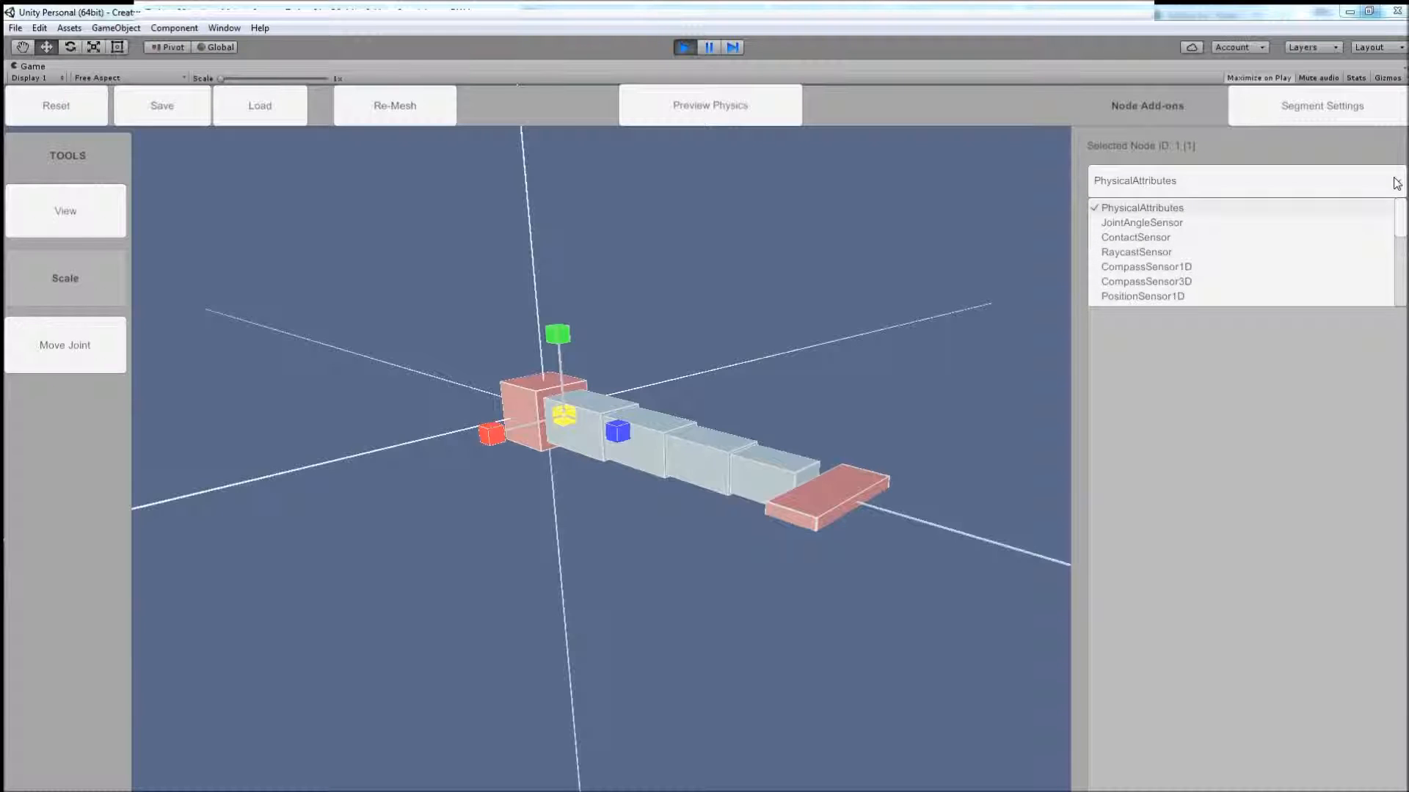
pyautogui.click(1135, 222)
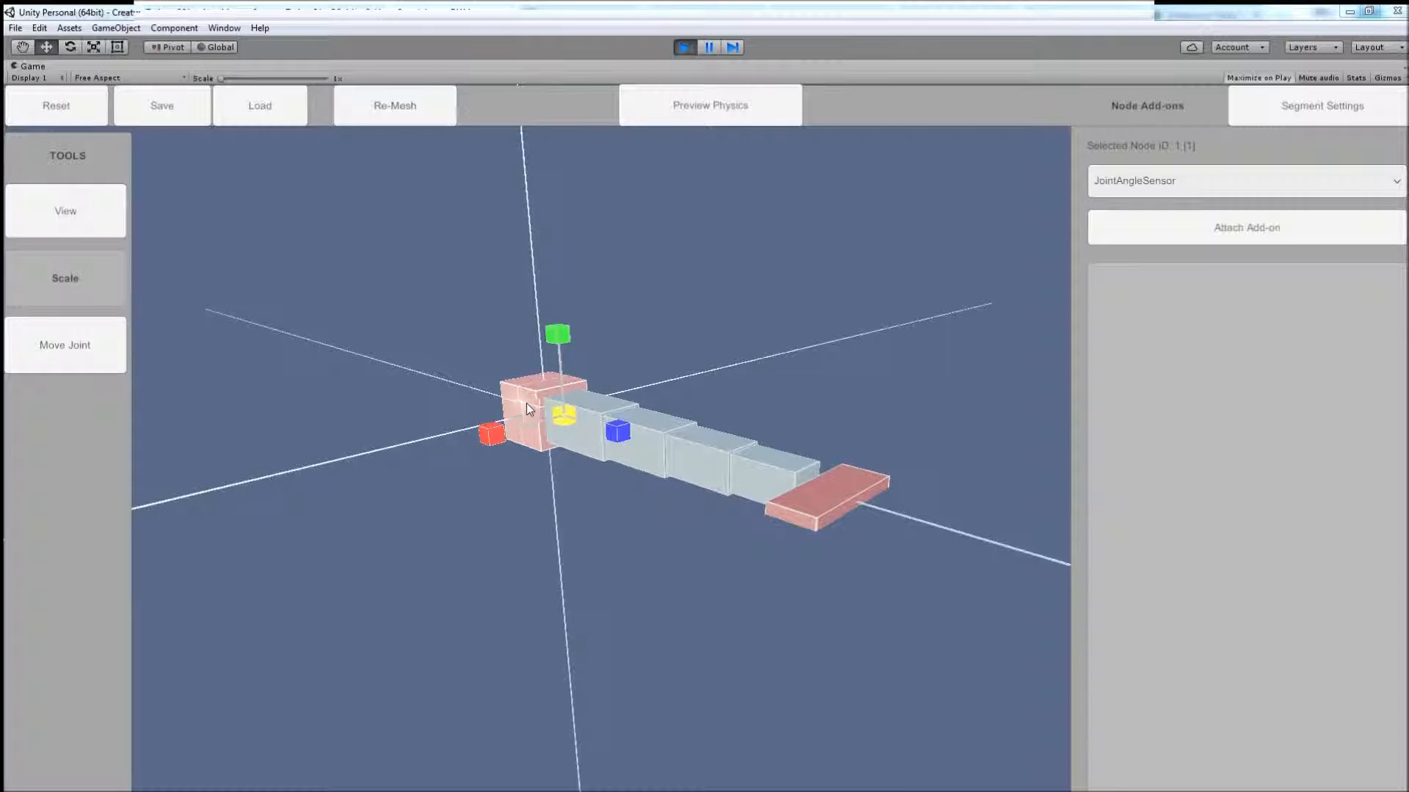
pyautogui.click(1275, 232)
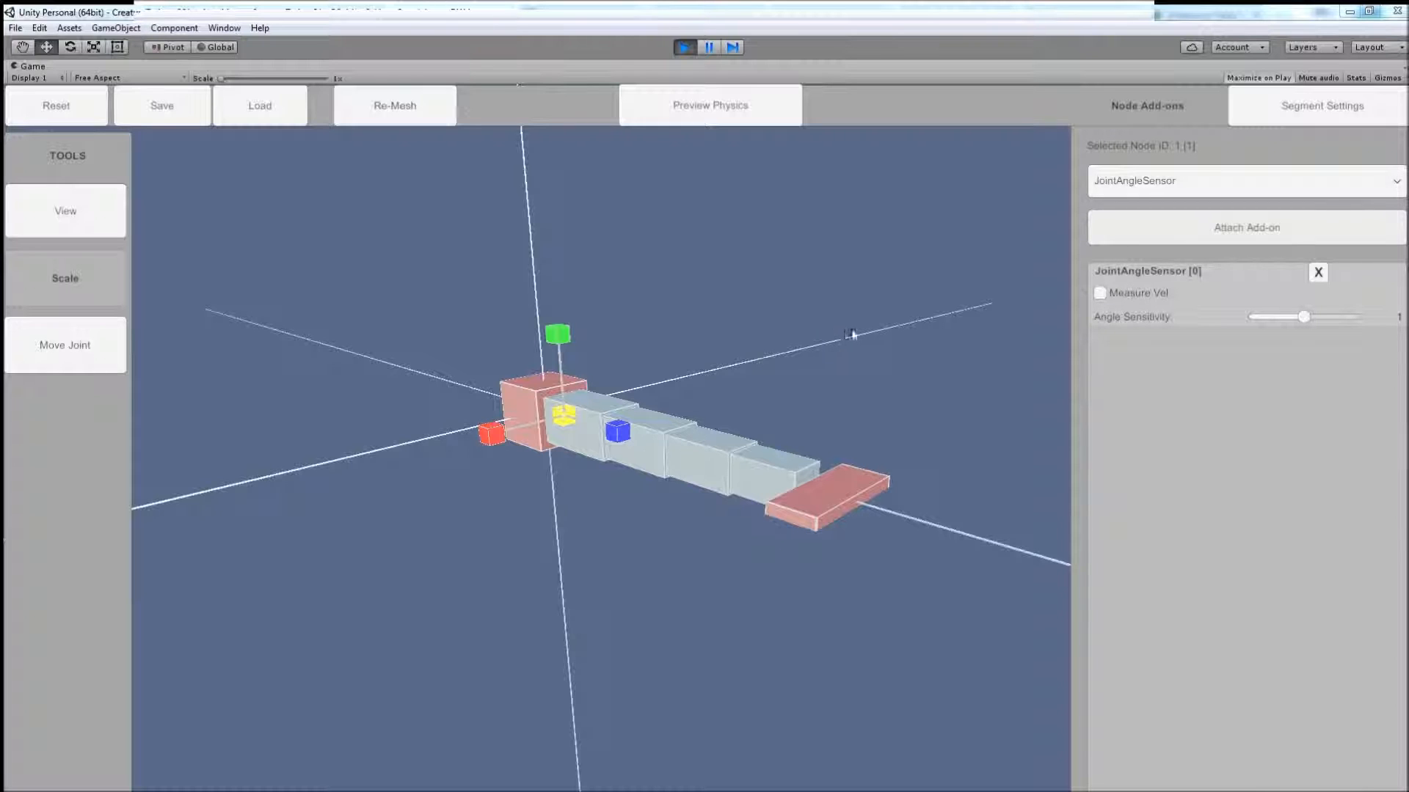
# Step: Run a physics preview of the chain from the side to examine how its joints bend, and stop it
pyautogui.moveTo(802, 335)
pyautogui.keyDown('alt'); pyautogui.mouseDown()
pyautogui.moveTo(822, 331)
pyautogui.moveTo(811, 334)
pyautogui.mouseUp(); pyautogui.keyUp('alt')
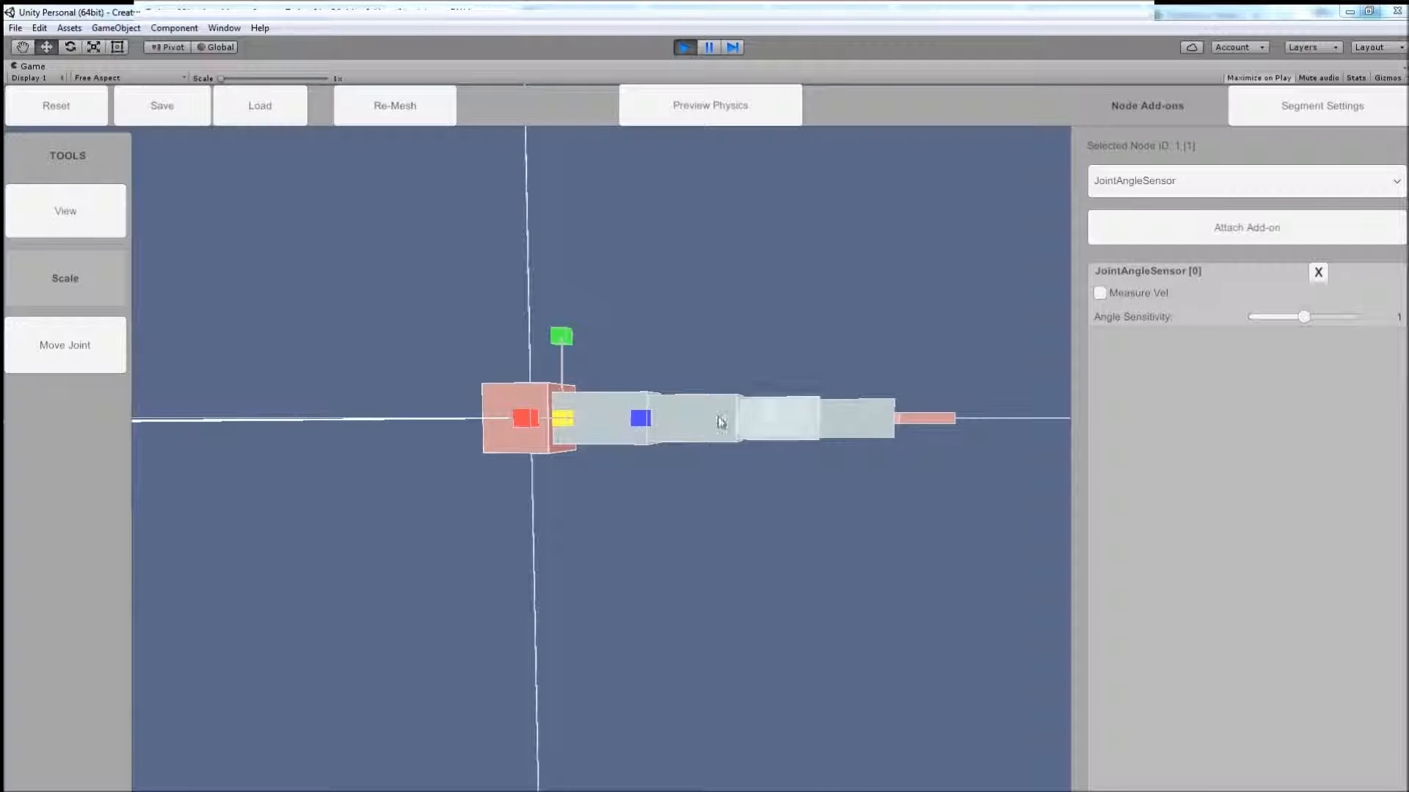
pyautogui.keyDown('alt'); pyautogui.moveTo(688, 332); pyautogui.dragTo(686, 337); pyautogui.keyUp('alt')
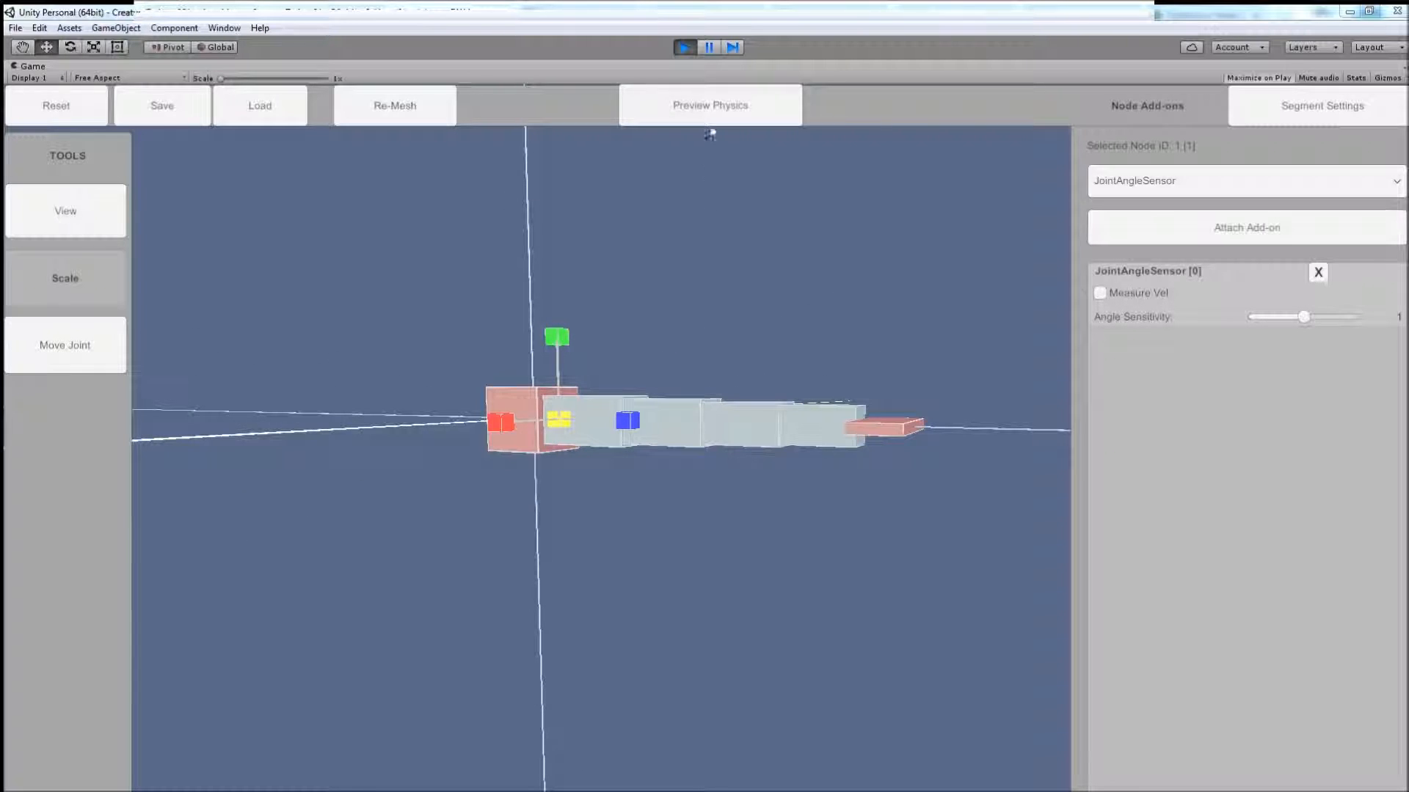
pyautogui.click(710, 107)
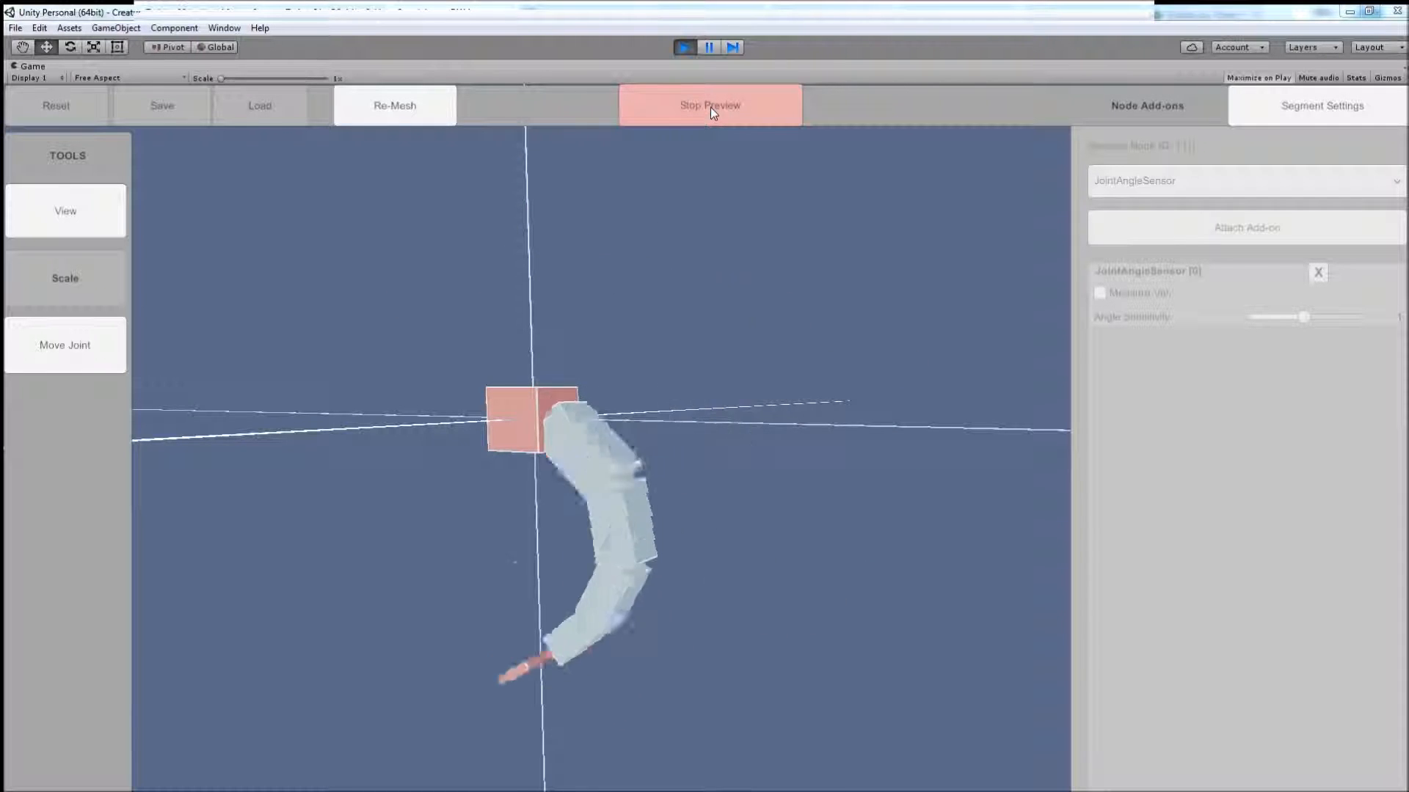
pyautogui.click(710, 107)
pyautogui.keyDown('alt'); pyautogui.moveTo(757, 305); pyautogui.dragTo(768, 271); pyautogui.keyUp('alt')
# Step: Attach a JointAngleSensor add-on to the flat end segment, and check it against the chain node's add-ons
pyautogui.click(877, 476)
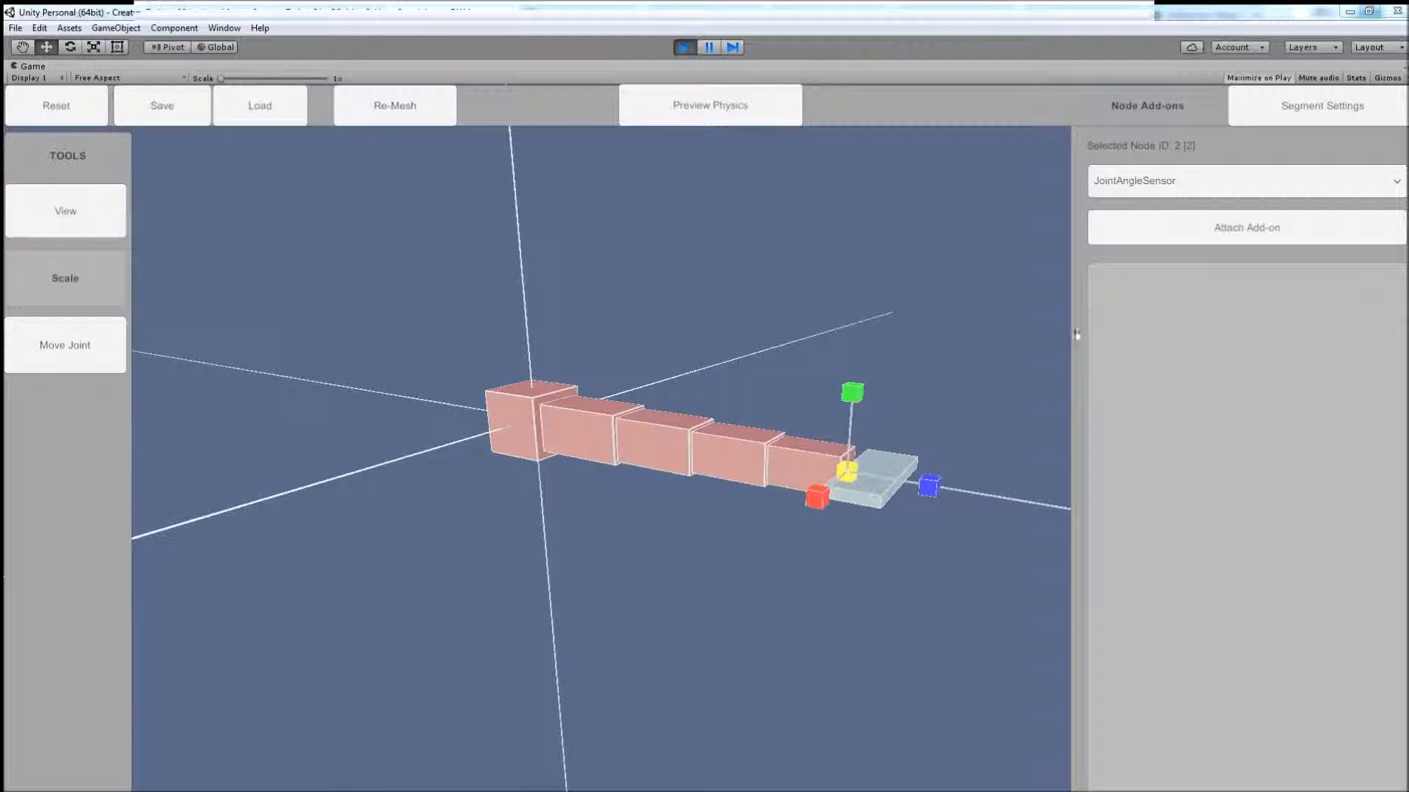
pyautogui.click(1217, 229)
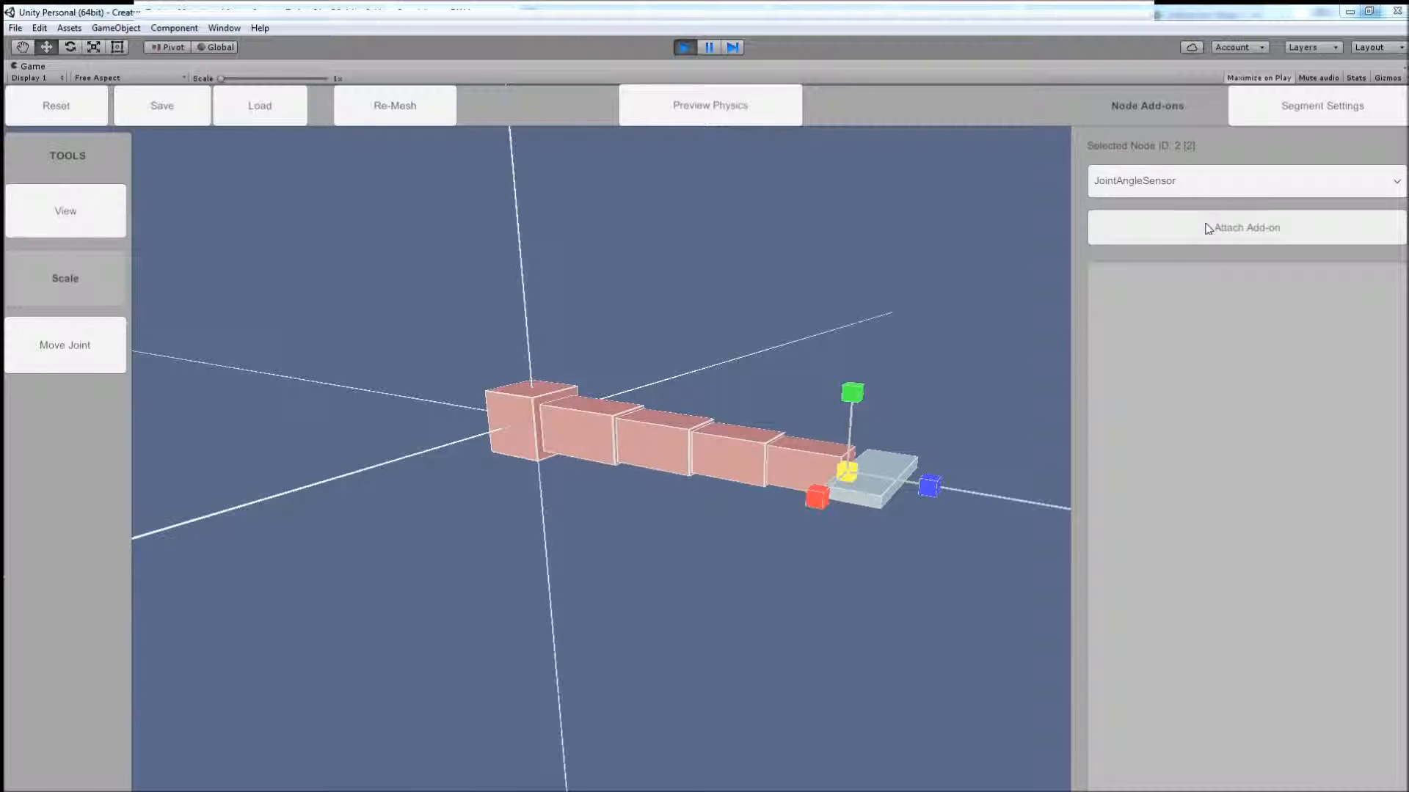
pyautogui.click(676, 448)
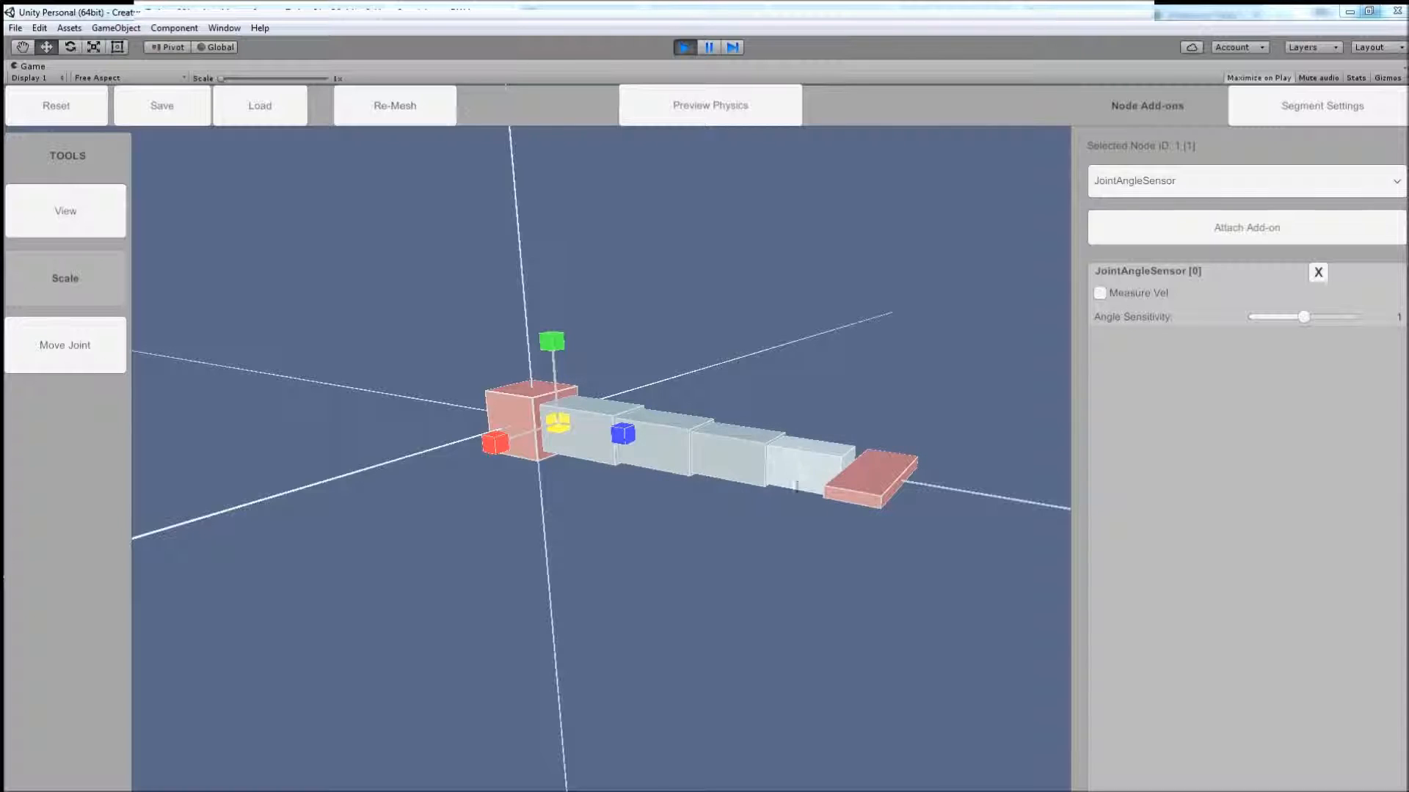
# Step: Attach a JointMotor add-on to the flat end segment and another to the chain's repeated segments
pyautogui.click(880, 486)
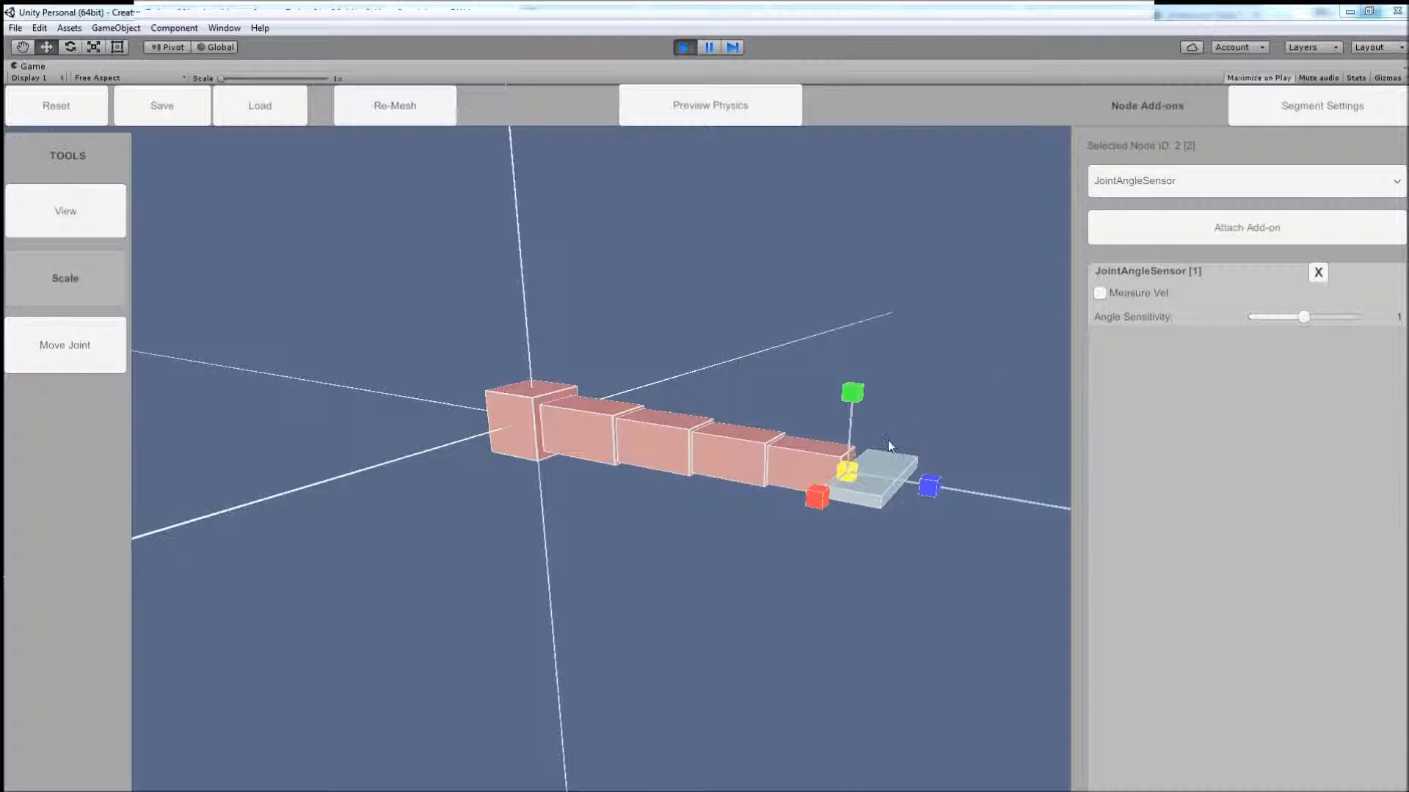
pyautogui.click(1396, 182)
pyautogui.moveTo(1402, 218); pyautogui.dragTo(1401, 279)
pyautogui.click(1134, 250)
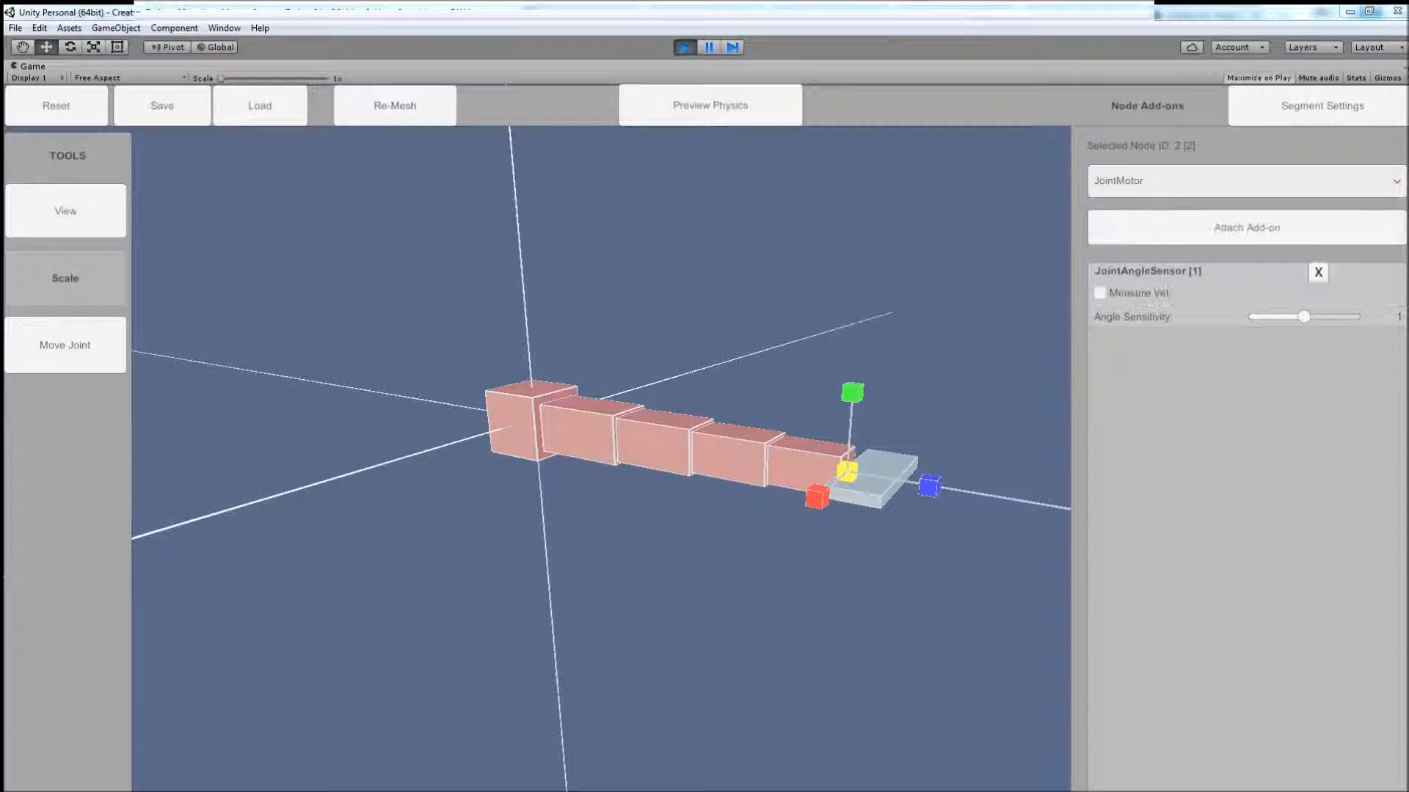
pyautogui.click(1225, 233)
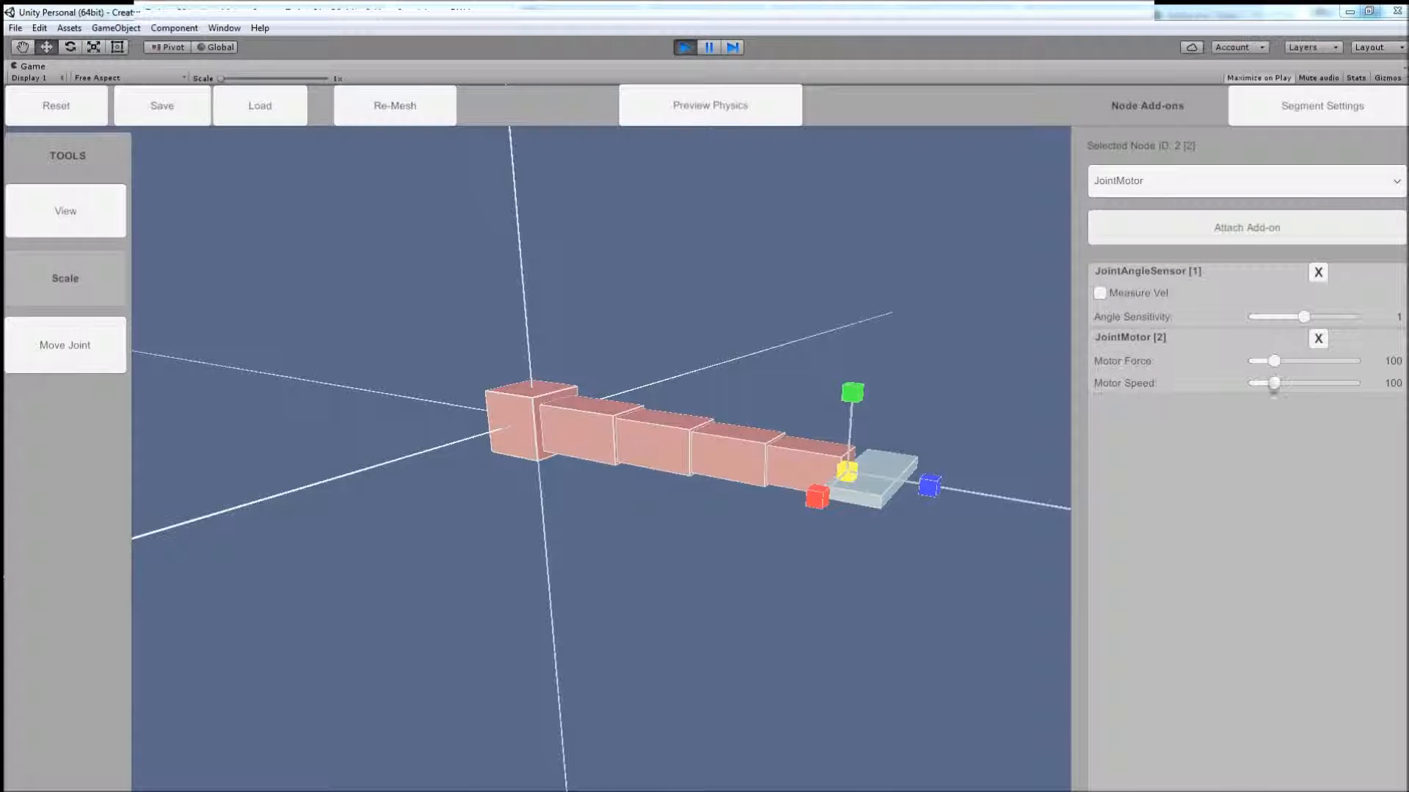
pyautogui.click(676, 446)
pyautogui.click(1173, 228)
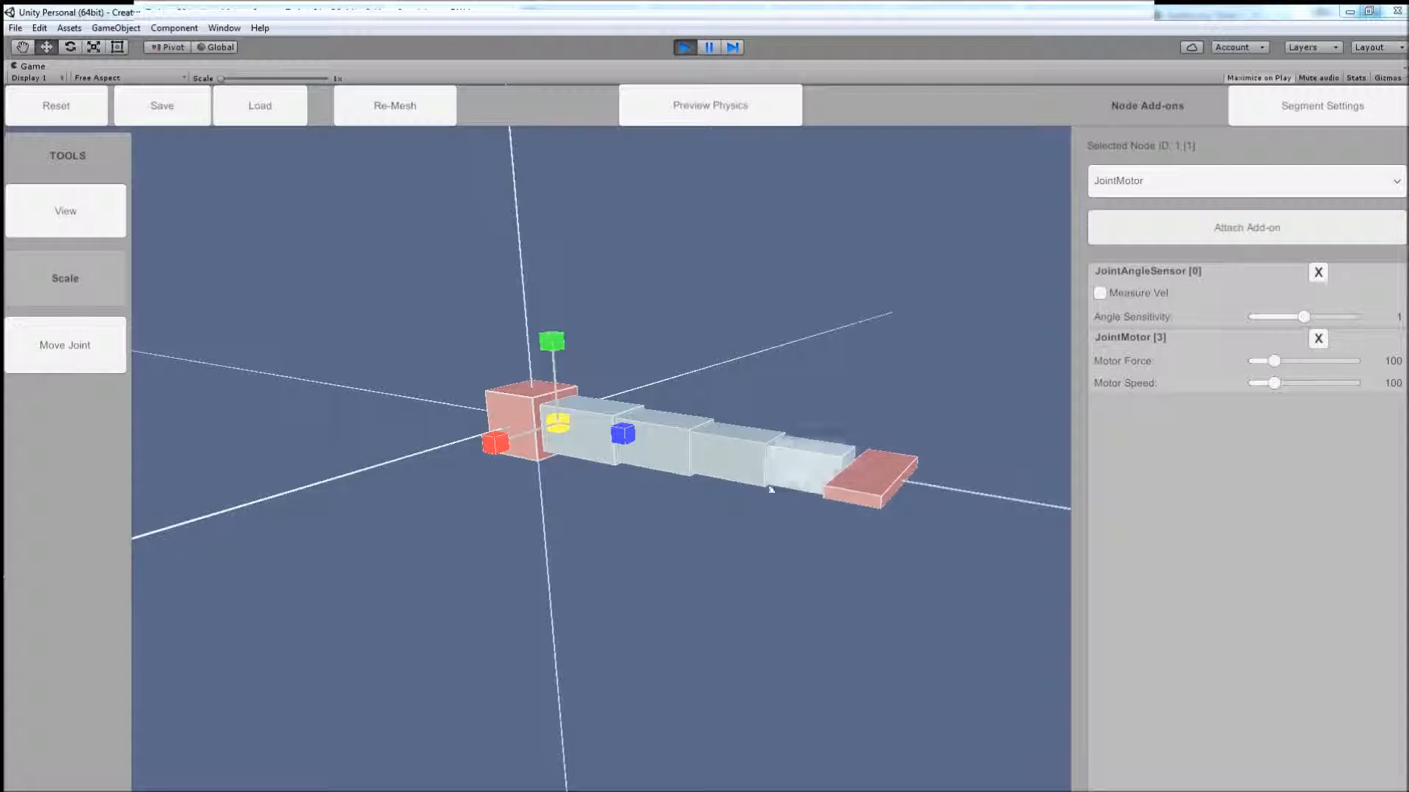
# Step: Attach a ValueInput add-on to the root cube and set its value to about 2.11
pyautogui.click(530, 405)
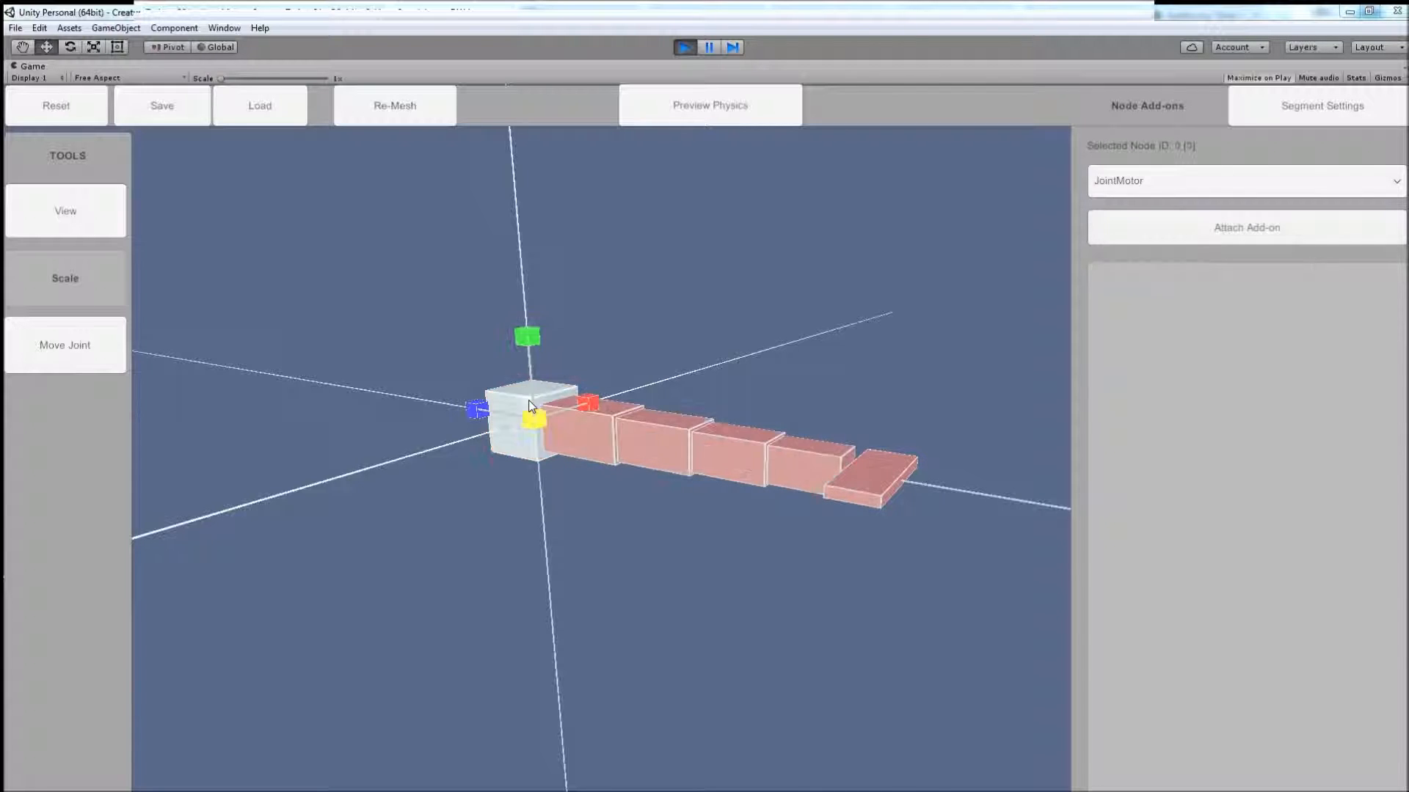
pyautogui.click(1396, 182)
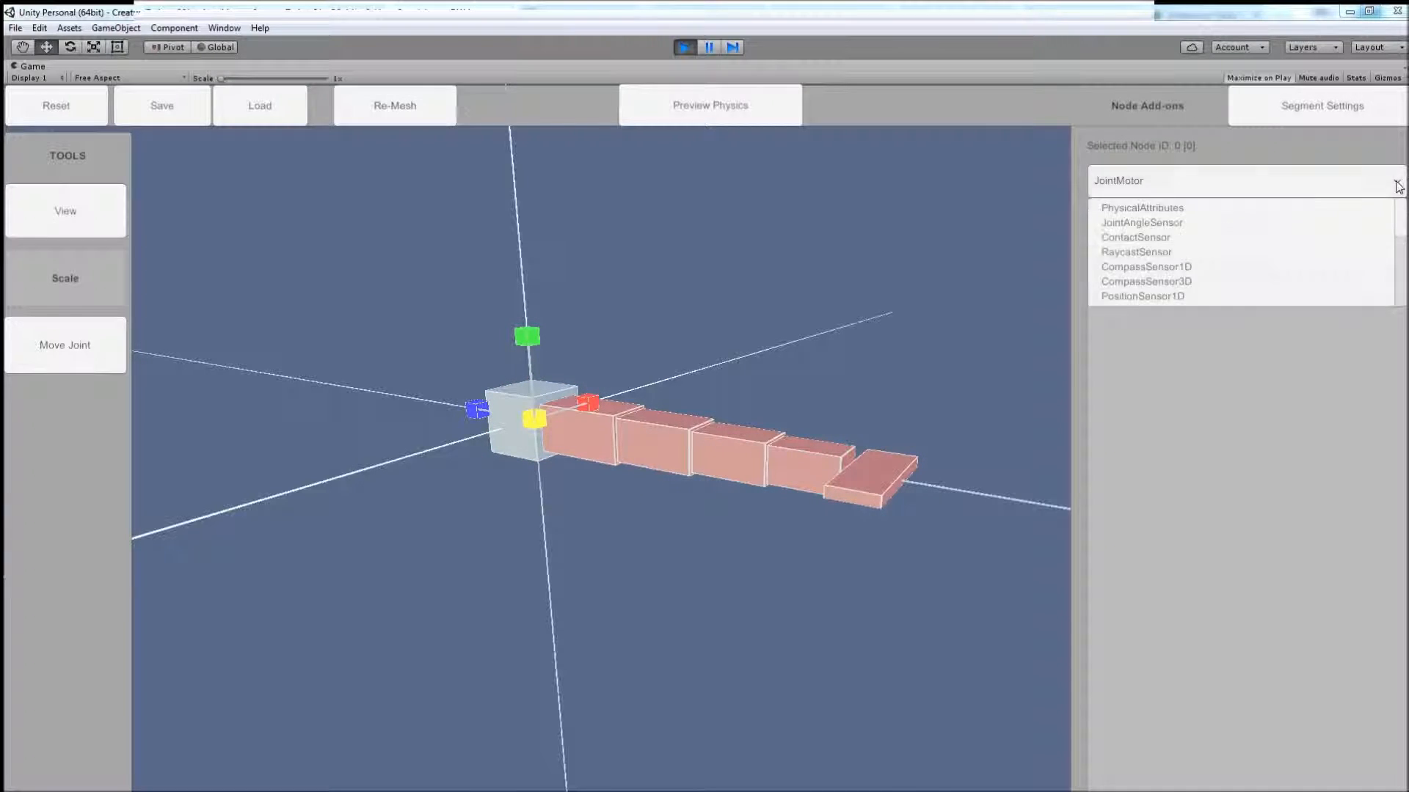
pyautogui.moveTo(1403, 215); pyautogui.dragTo(1402, 262)
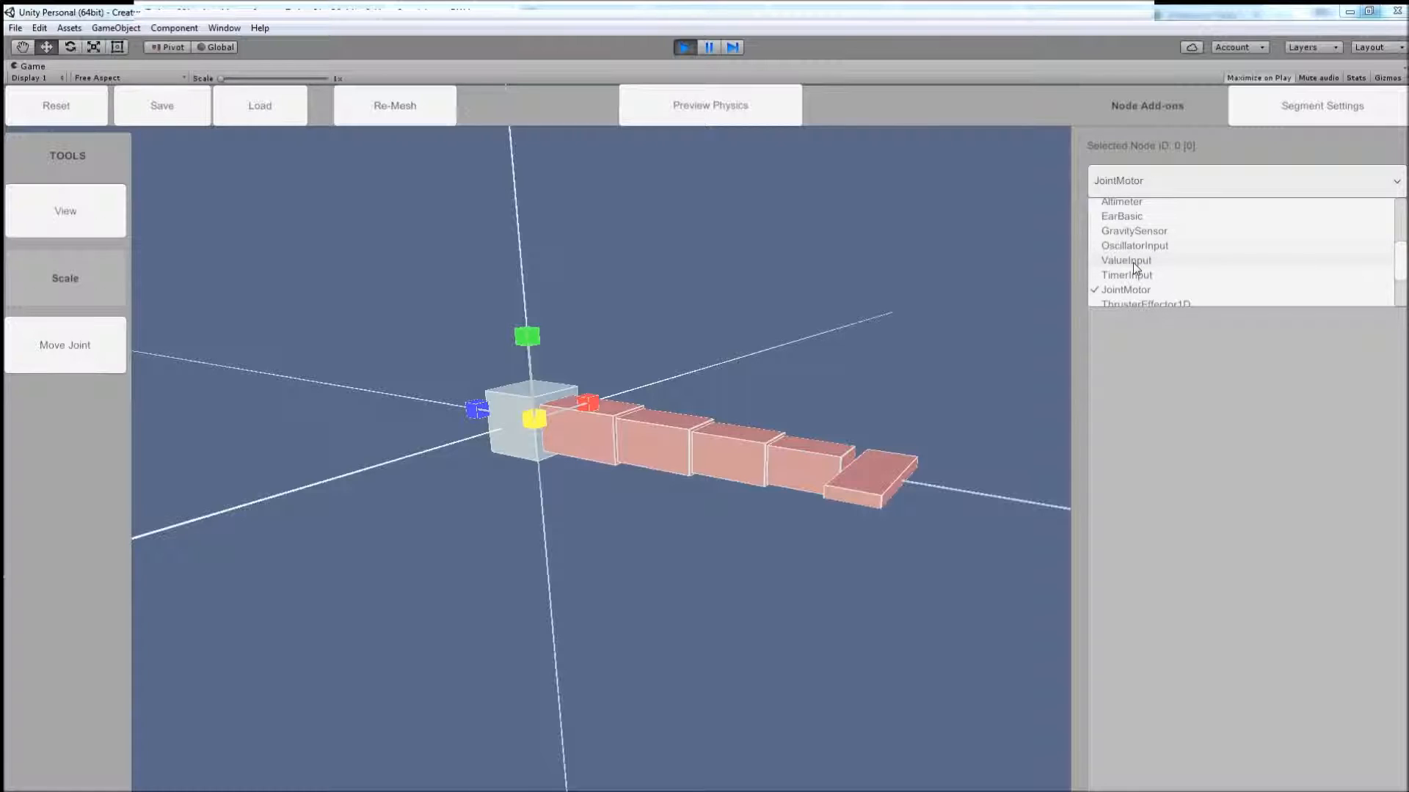
pyautogui.click(1122, 260)
pyautogui.click(1276, 228)
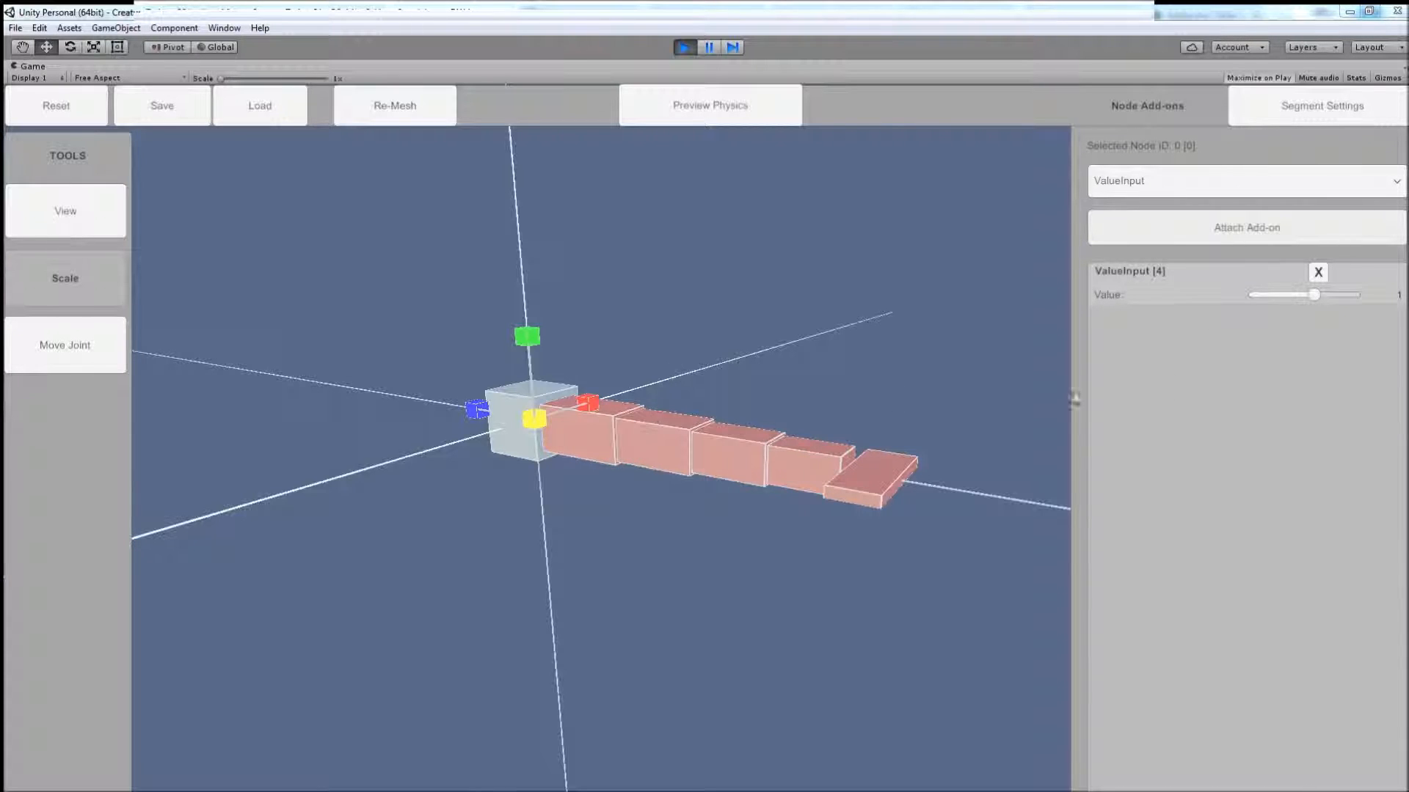
pyautogui.moveTo(1324, 297); pyautogui.dragTo(1328, 297)
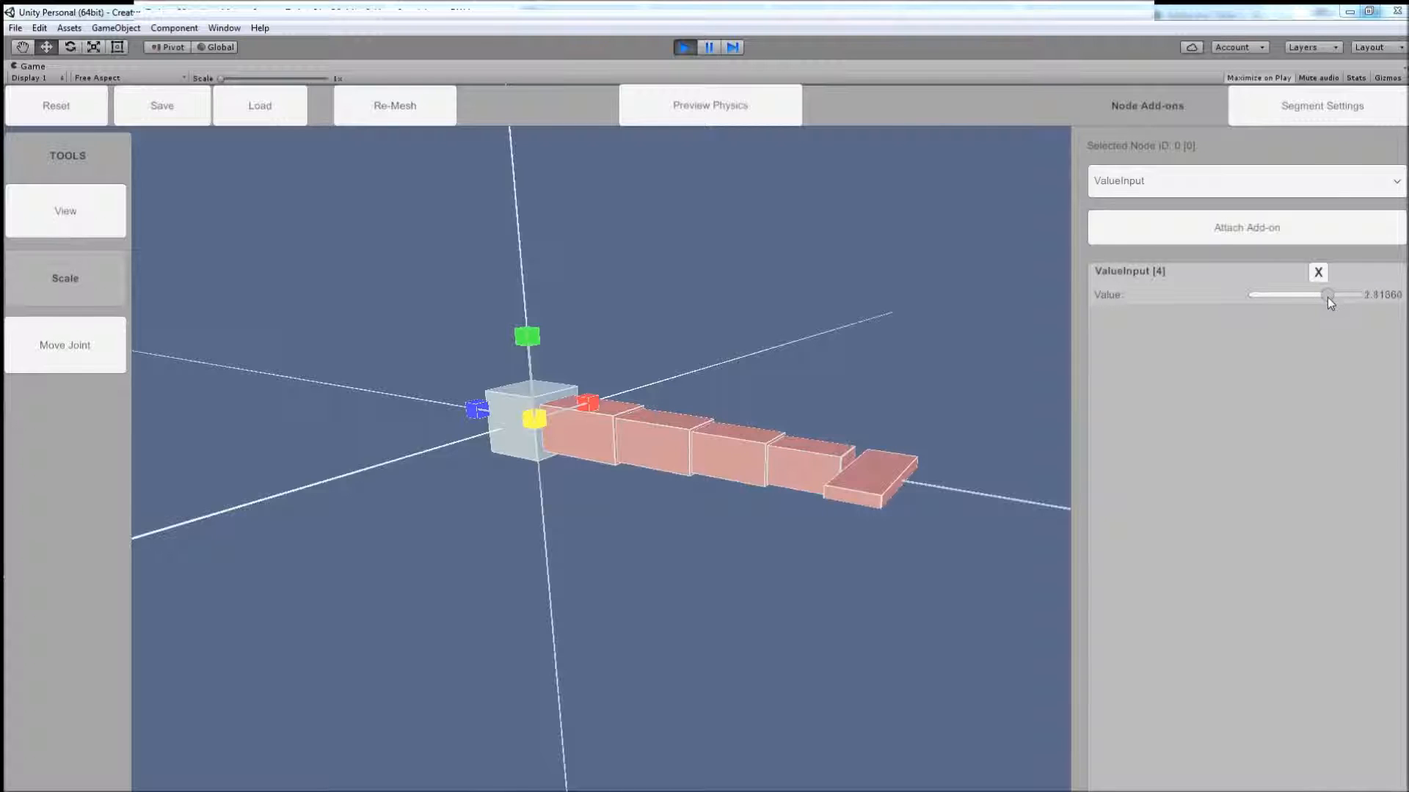
# Step: Attach an OscillatorInput add-on to the root cube with frequency about 5.07 and amplitude about 1.59
pyautogui.click(1391, 183)
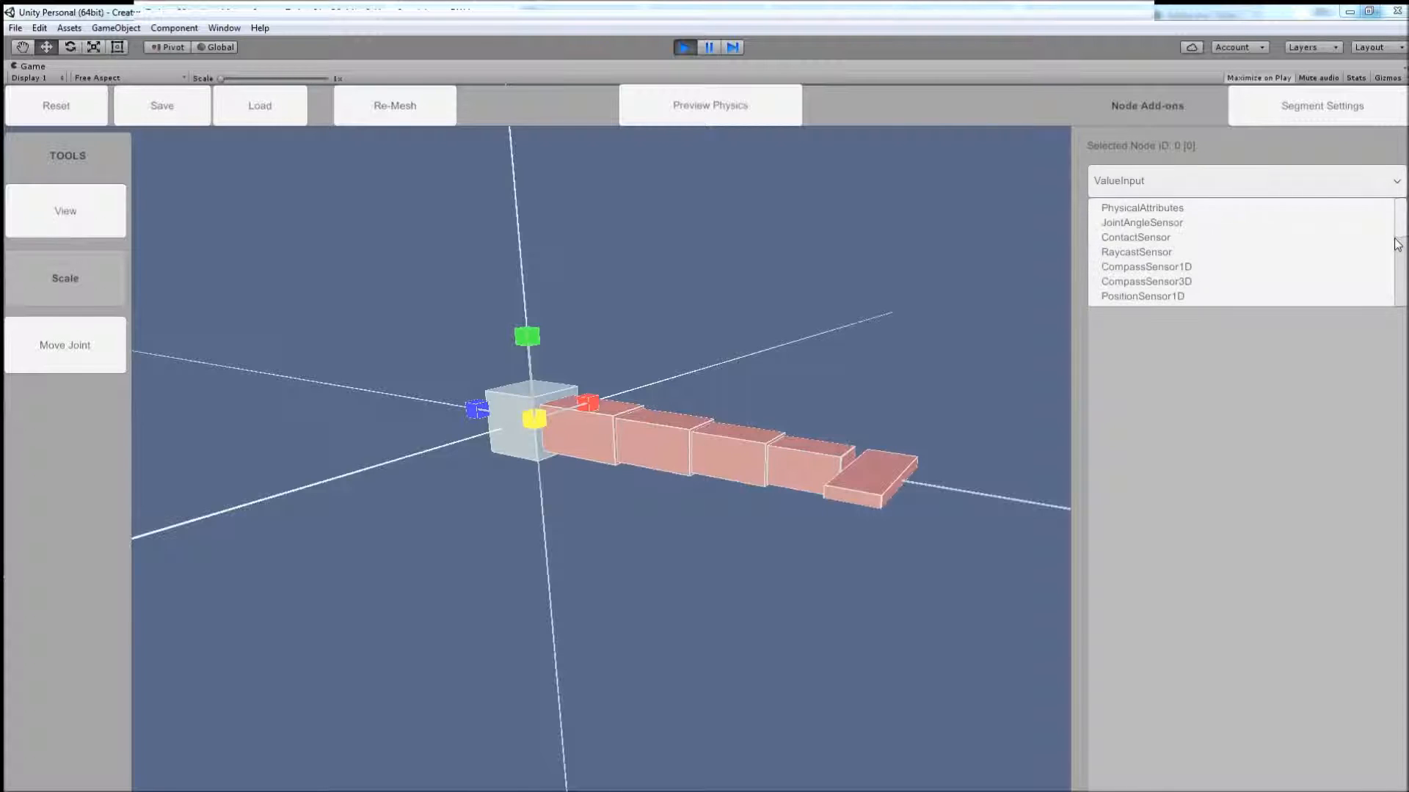
pyautogui.moveTo(1399, 217); pyautogui.dragTo(1401, 270)
pyautogui.click(1130, 215)
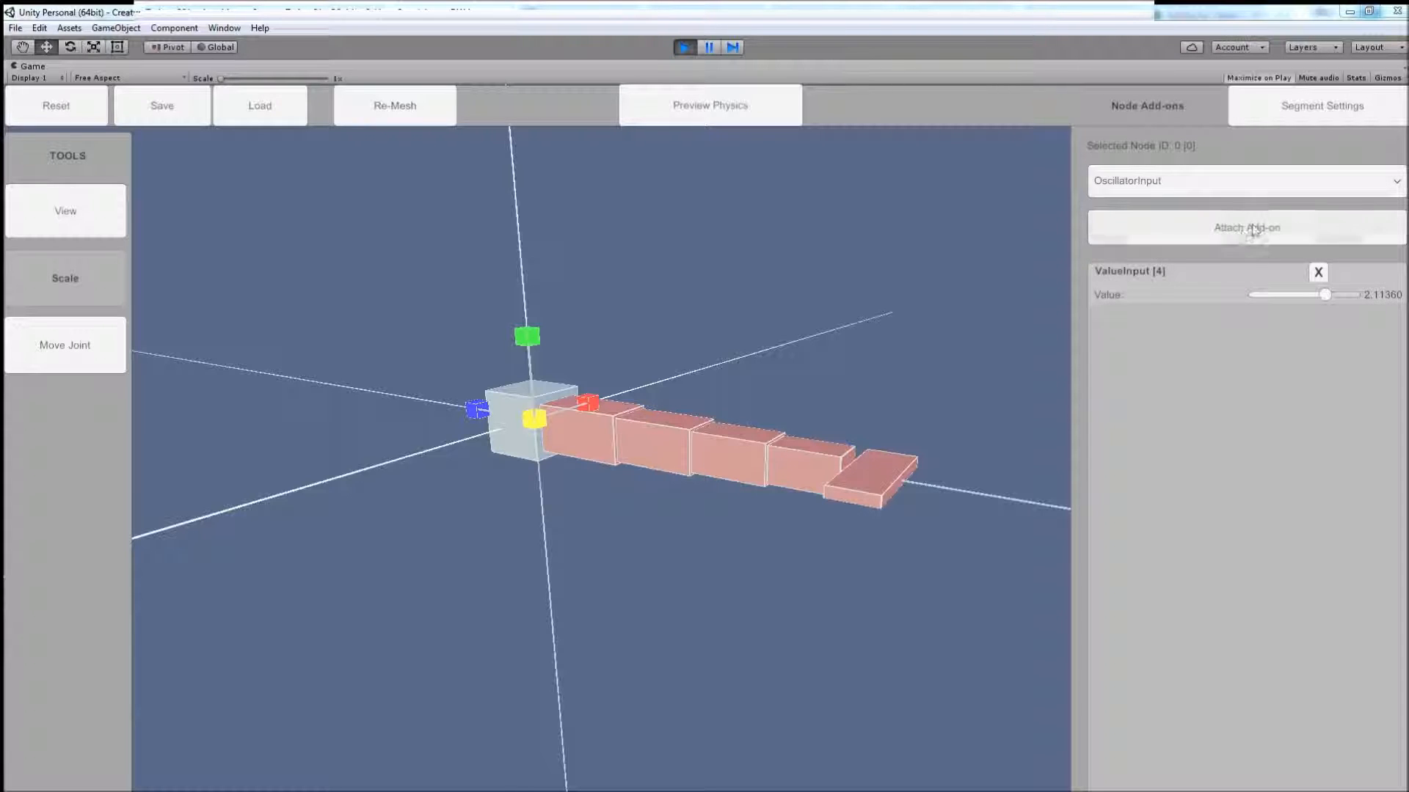
pyautogui.click(1256, 228)
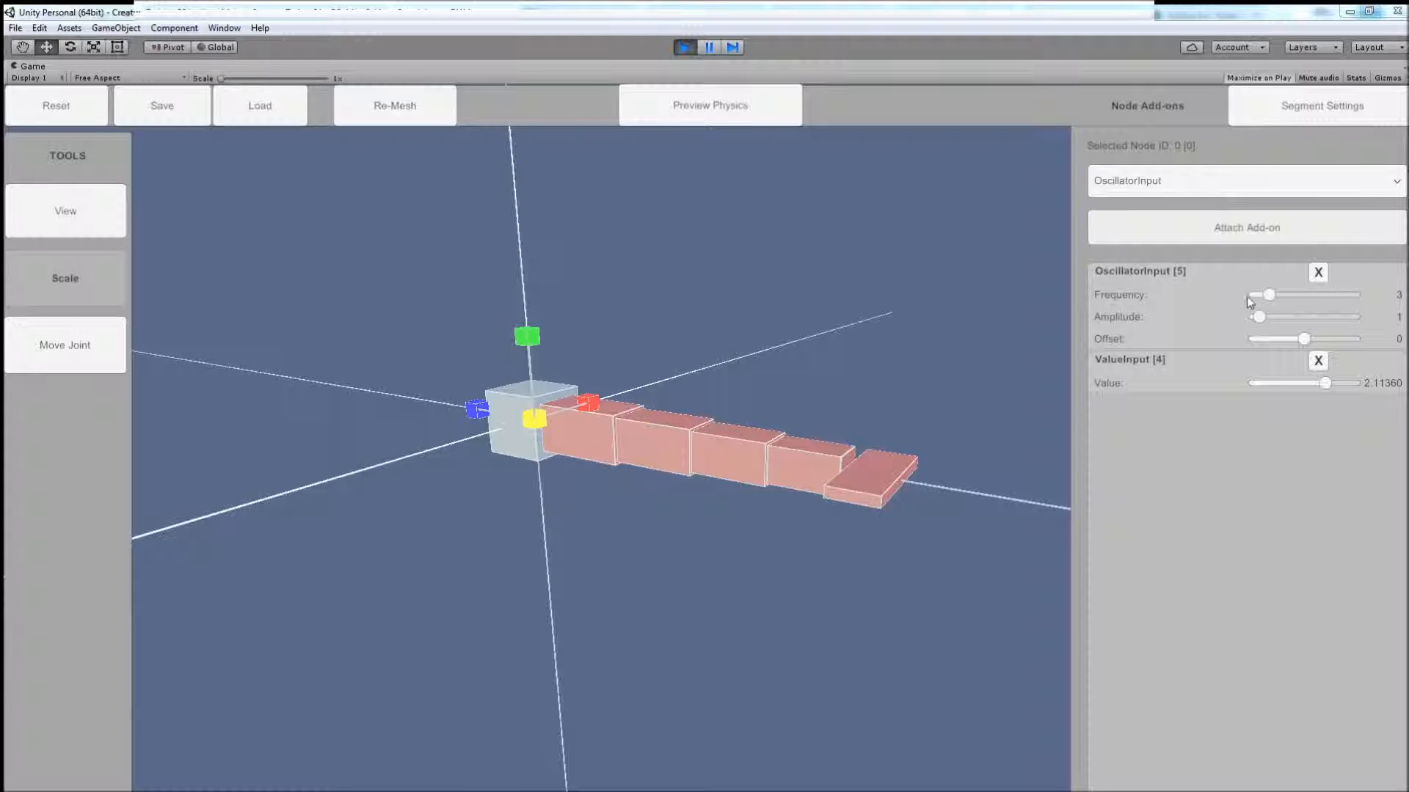
pyautogui.moveTo(1269, 295); pyautogui.dragTo(1284, 296)
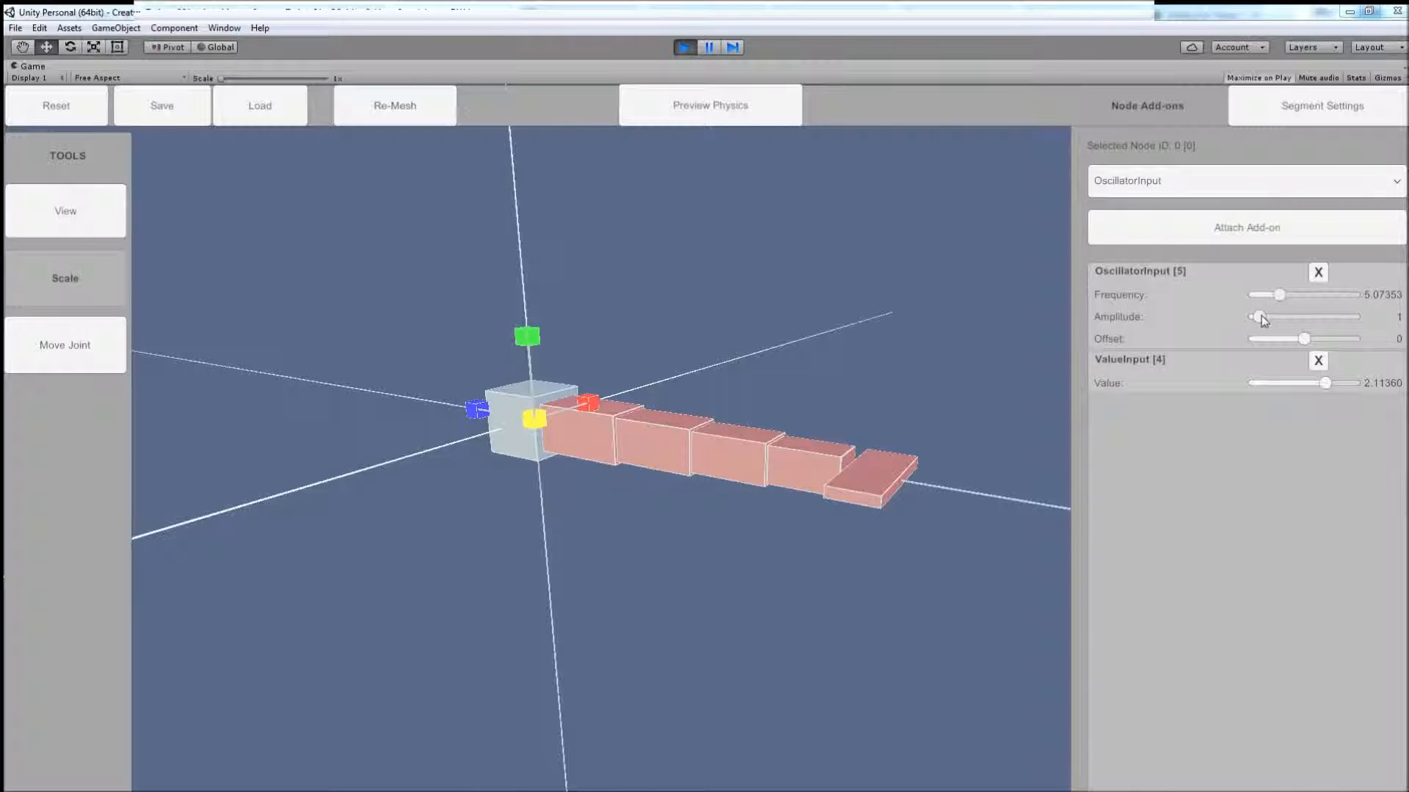
pyautogui.moveTo(1261, 317); pyautogui.dragTo(1264, 319)
pyautogui.moveTo(758, 360); pyautogui.dragTo(743, 354, button='right')
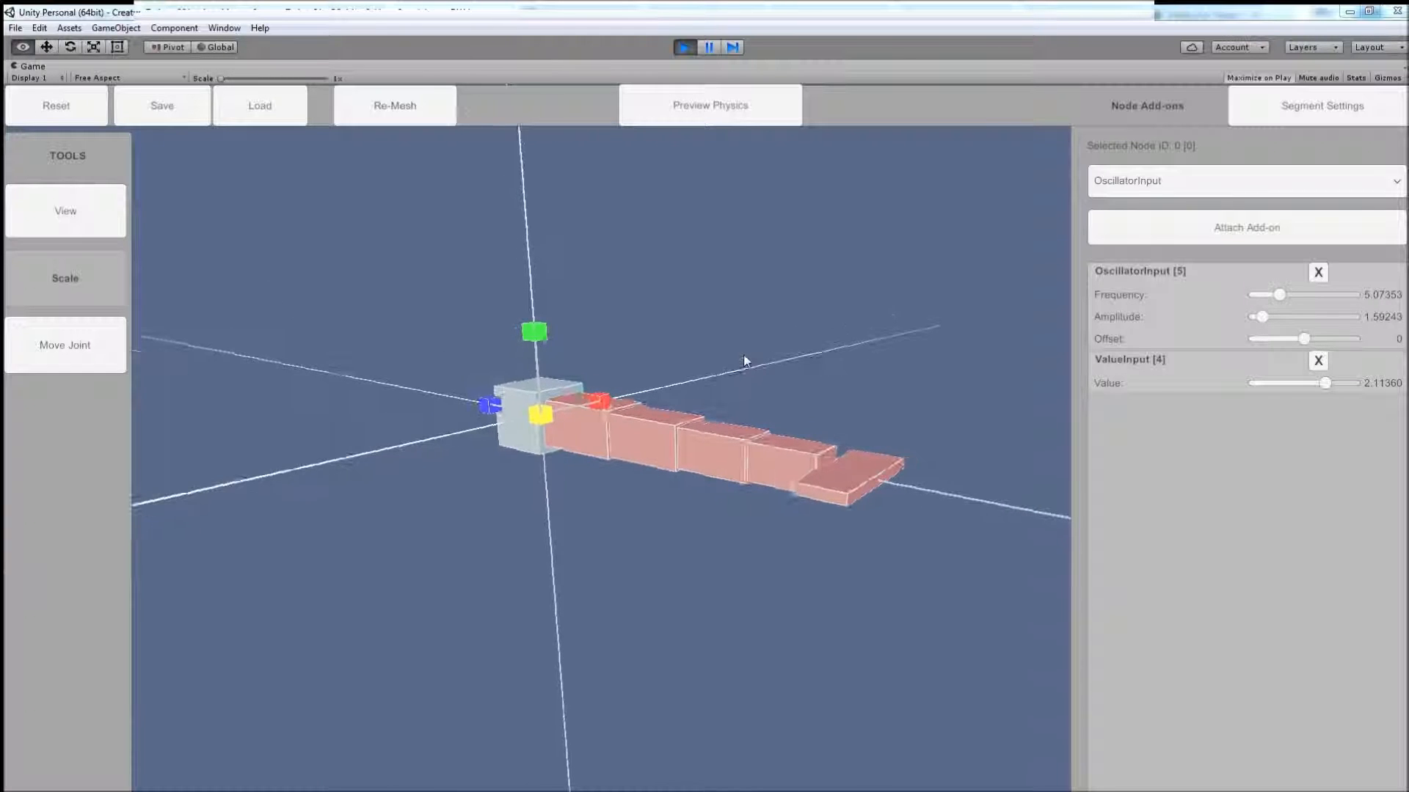
# Step: Look through the available add-on types for the root node, from sensors and inputs to motors and effectors, keeping the current selection
pyautogui.click(1397, 182)
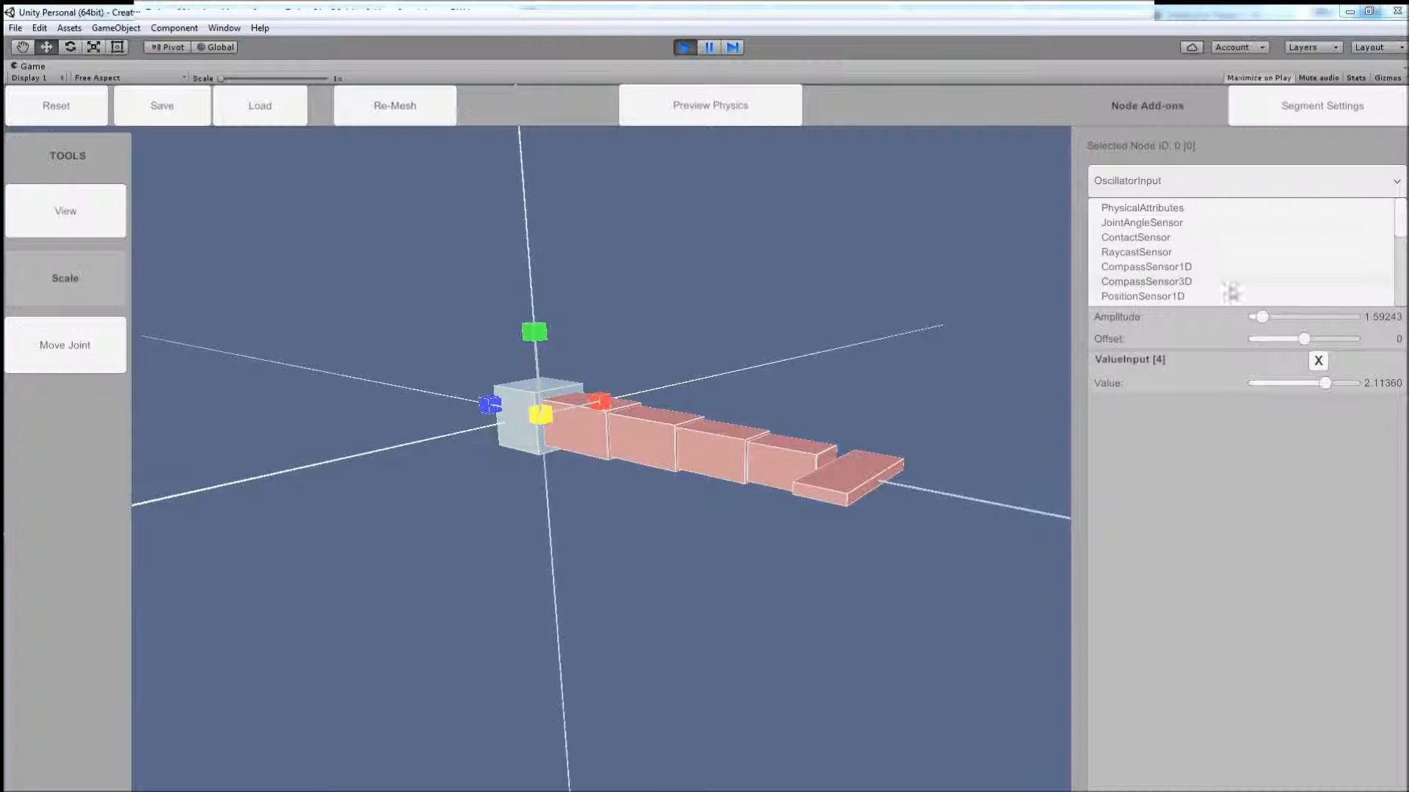
pyautogui.moveTo(1401, 218); pyautogui.dragTo(1401, 228)
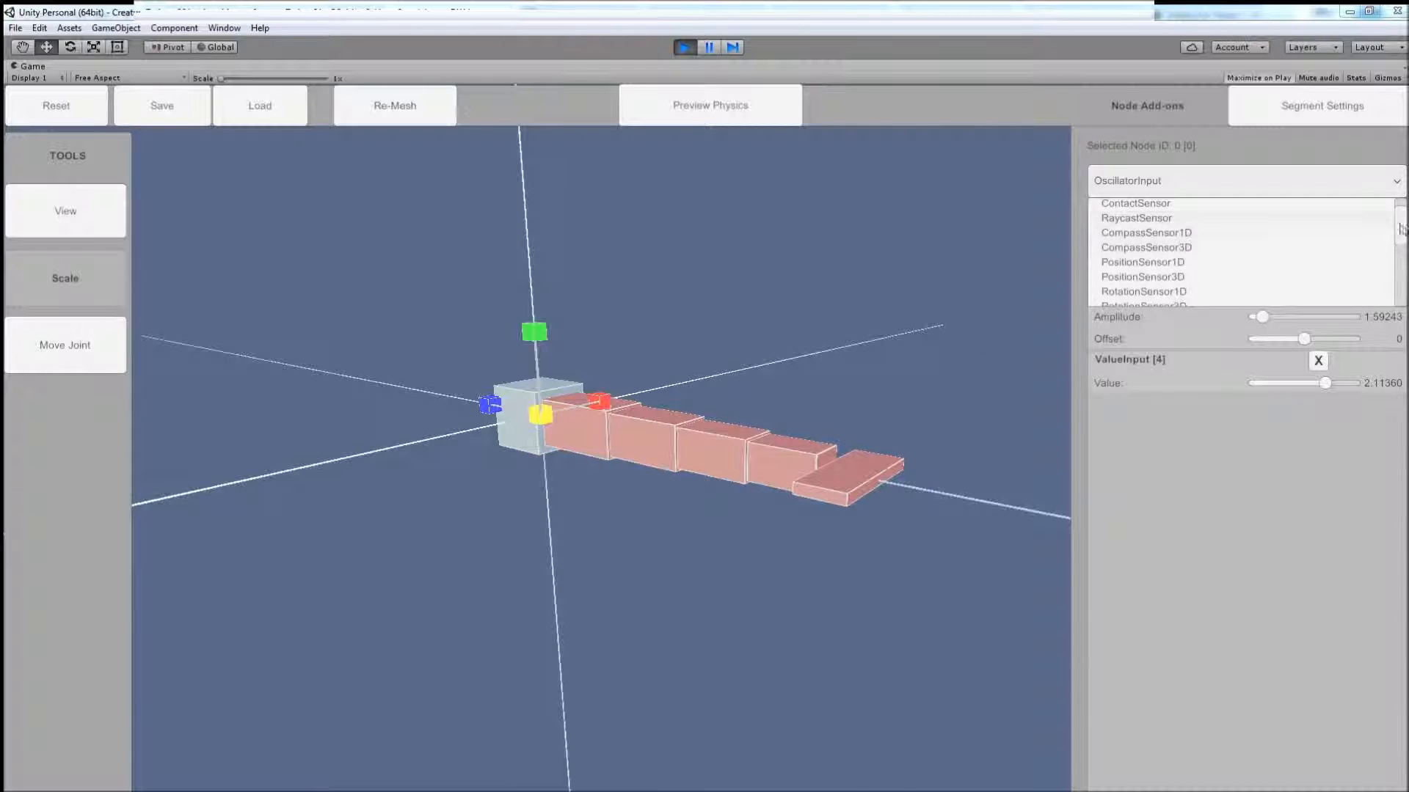
pyautogui.moveTo(1401, 230); pyautogui.dragTo(1403, 250)
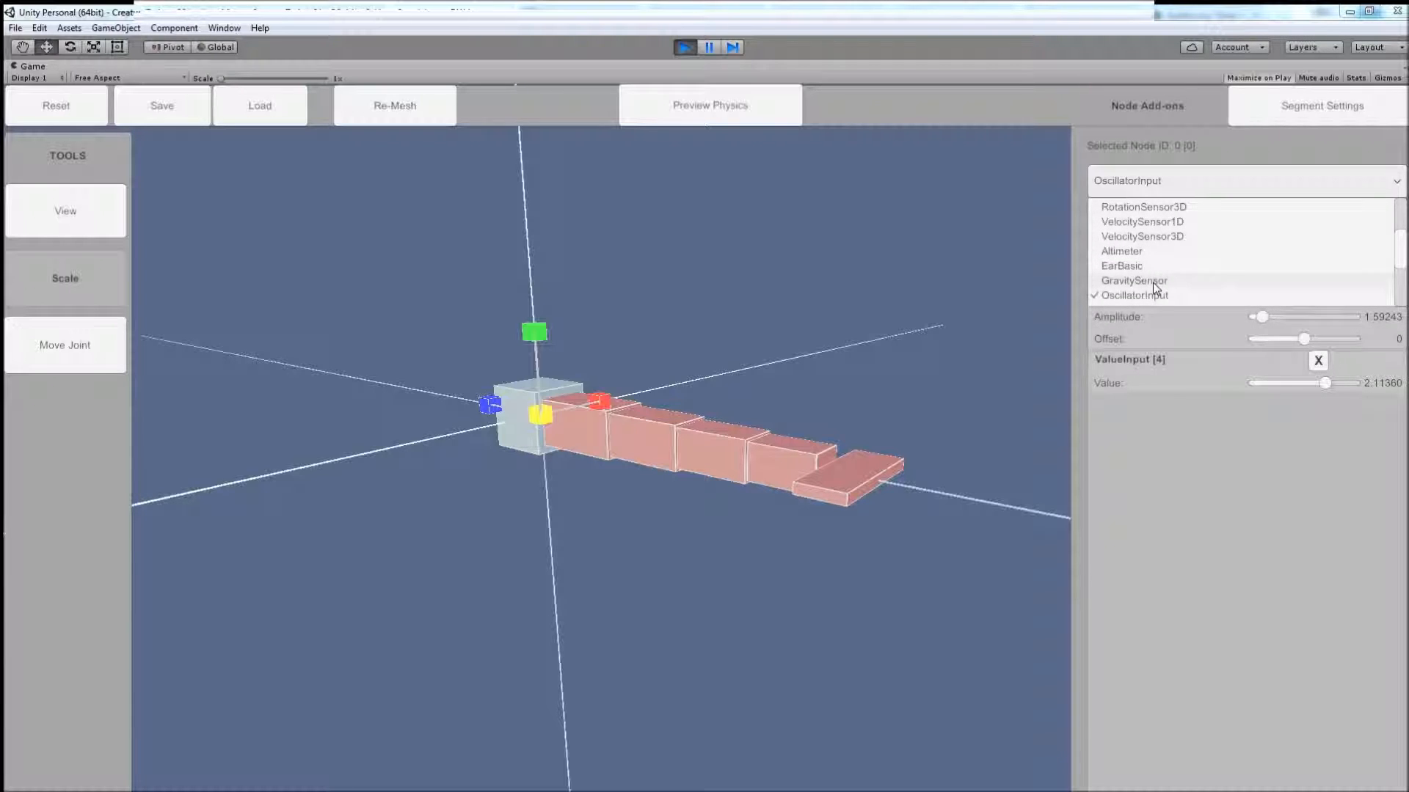
pyautogui.moveTo(1401, 246); pyautogui.dragTo(1401, 277)
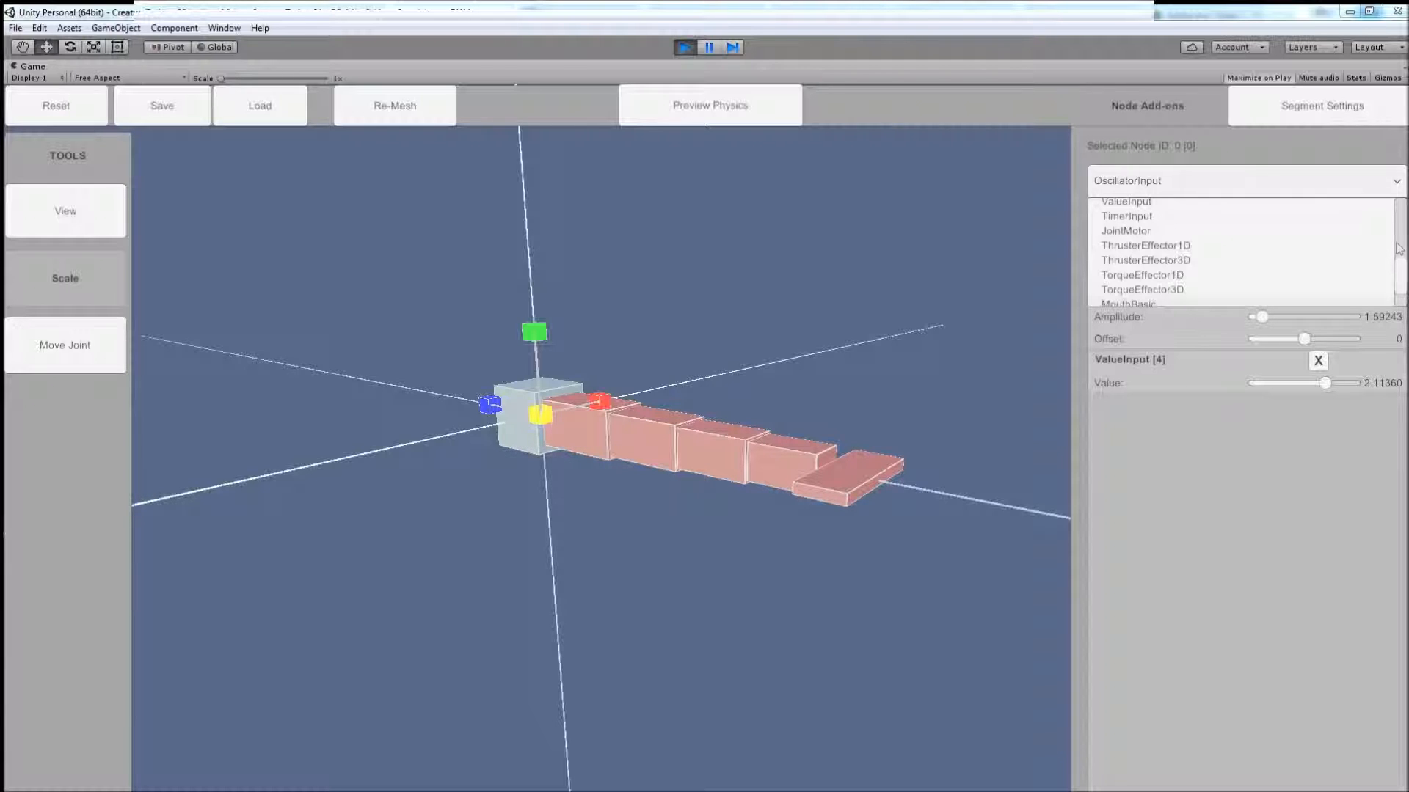
pyautogui.moveTo(1399, 269); pyautogui.dragTo(1399, 208)
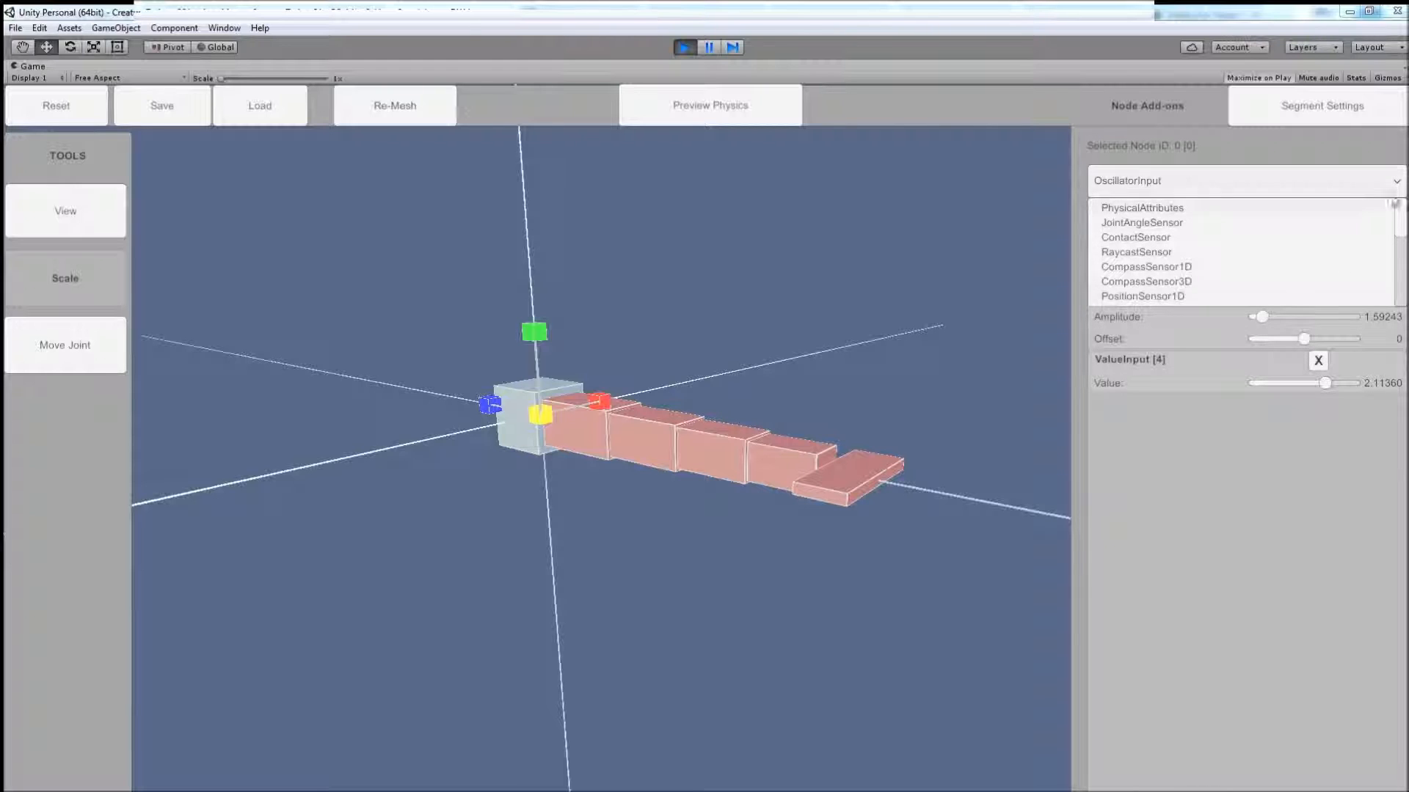
pyautogui.click(1397, 183)
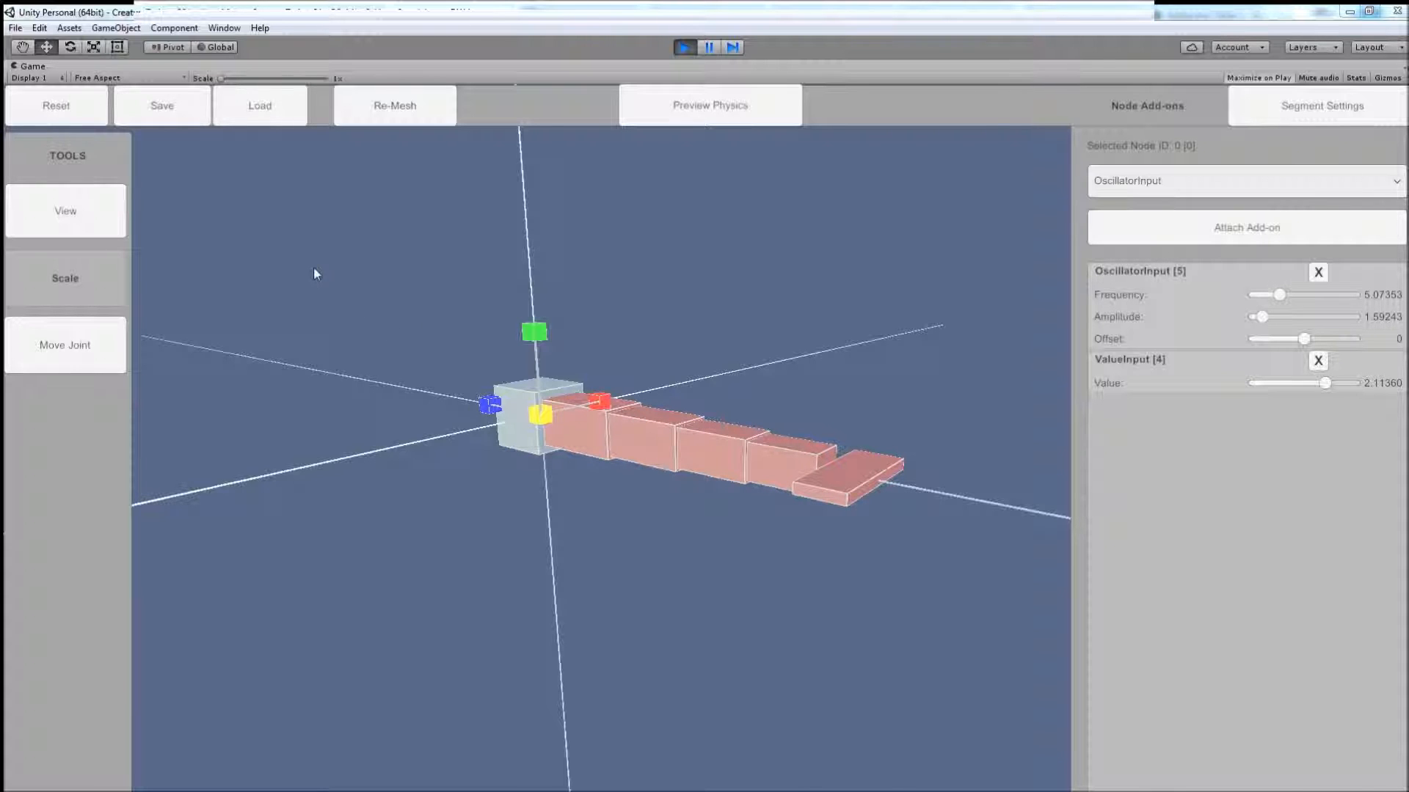
# Step: Save the critter as example_creature
pyautogui.moveTo(707, 361)
pyautogui.keyDown('alt'); pyautogui.mouseDown()
pyautogui.moveTo(730, 379)
pyautogui.moveTo(707, 377)
pyautogui.moveTo(722, 373)
pyautogui.mouseUp(); pyautogui.keyUp('alt')
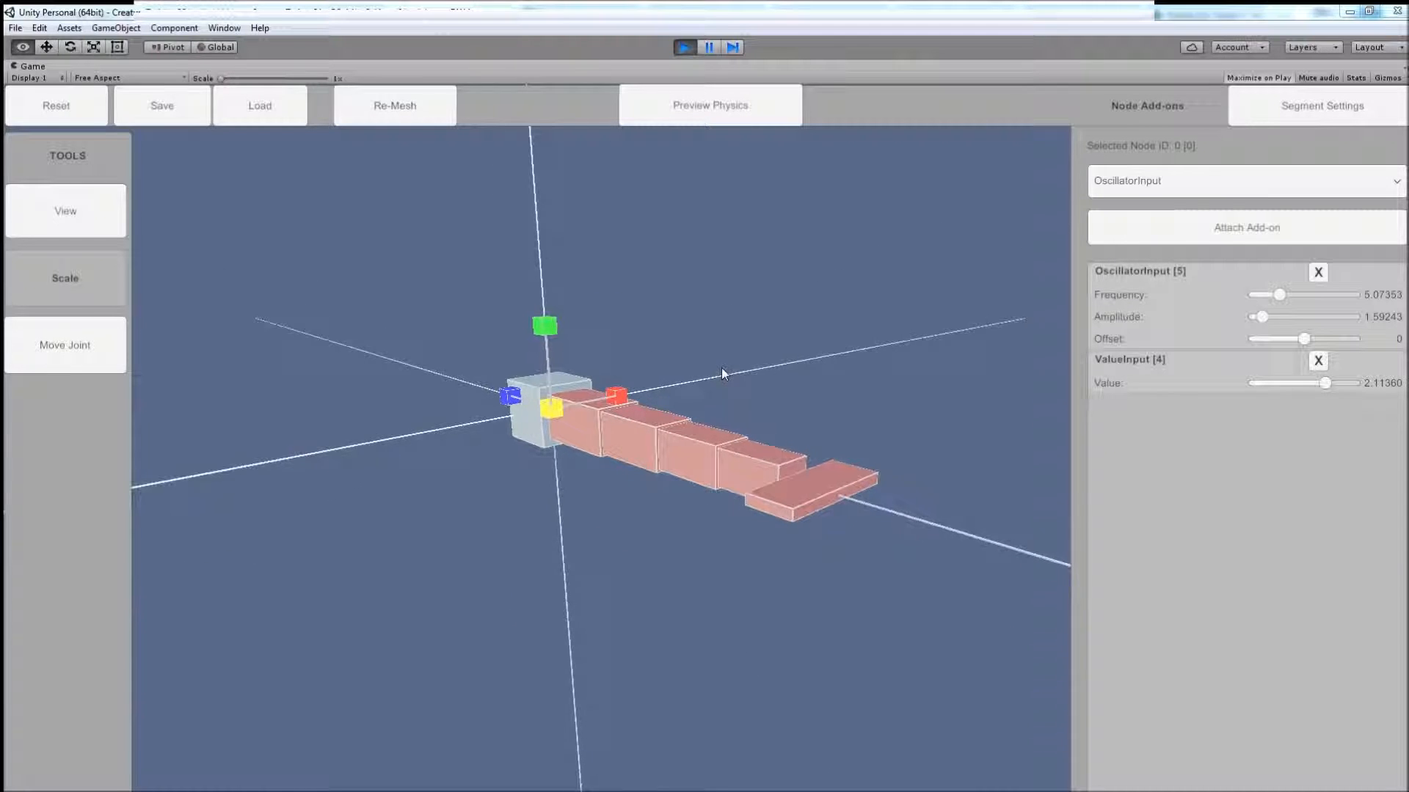
pyautogui.click(162, 107)
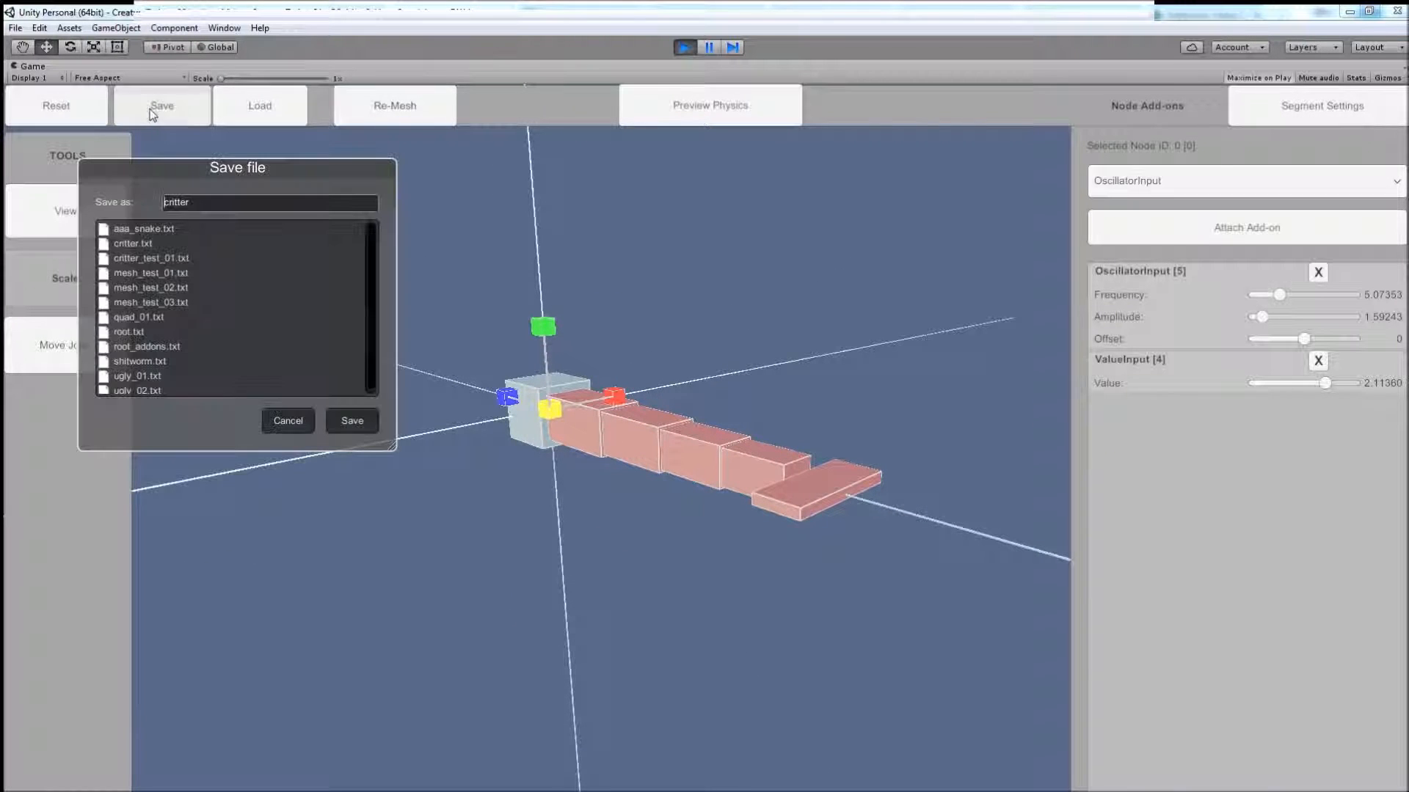
pyautogui.doubleClick(214, 204)
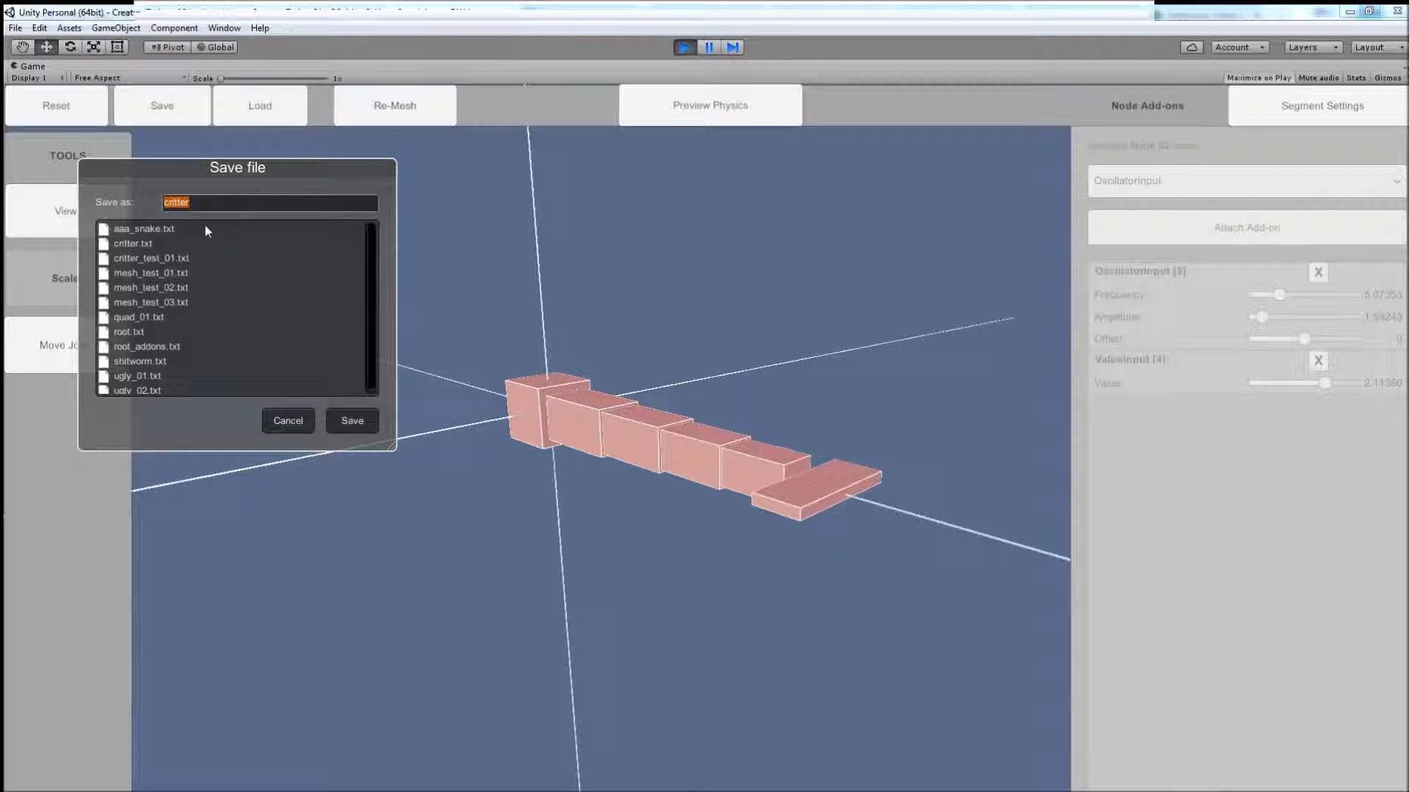
pyautogui.write('example_creature')
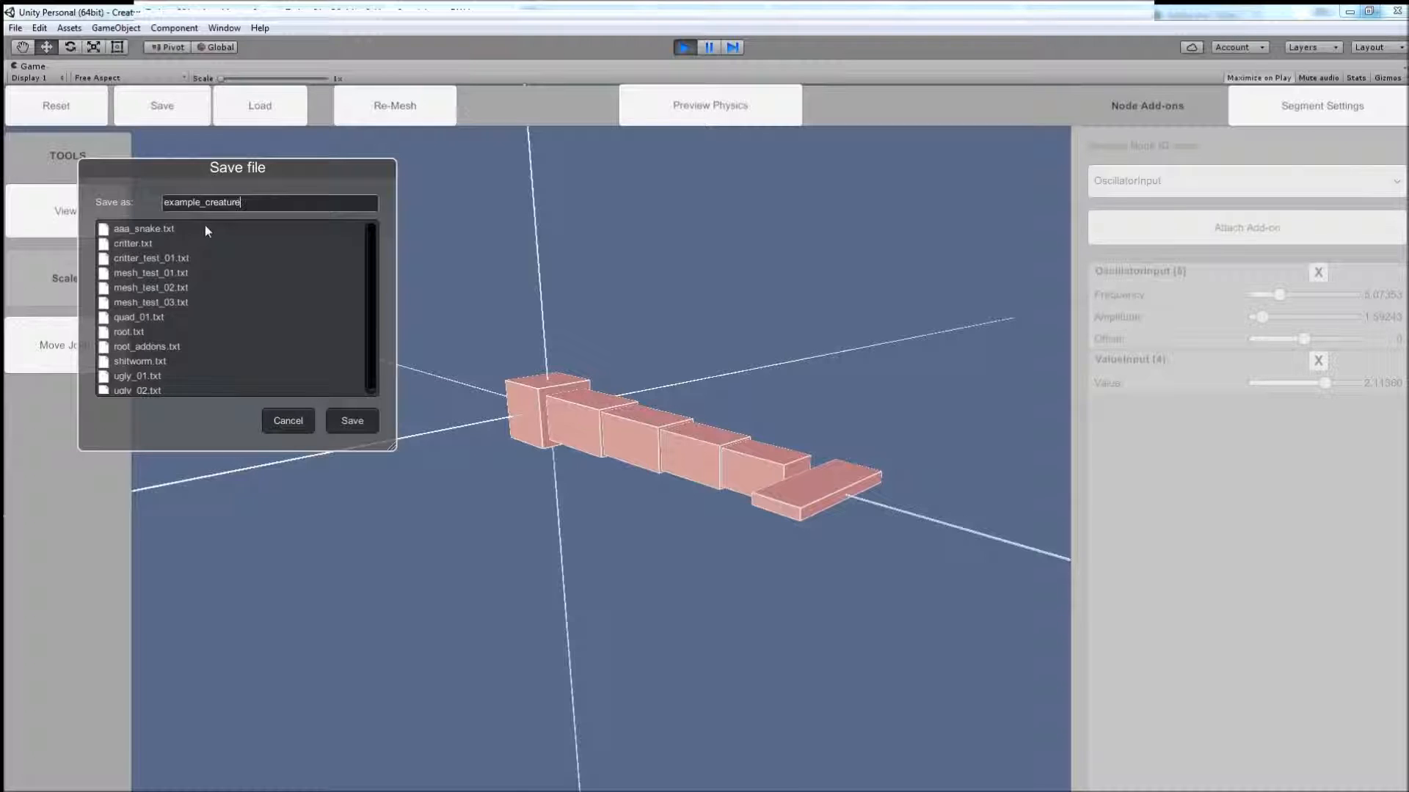
pyautogui.click(352, 424)
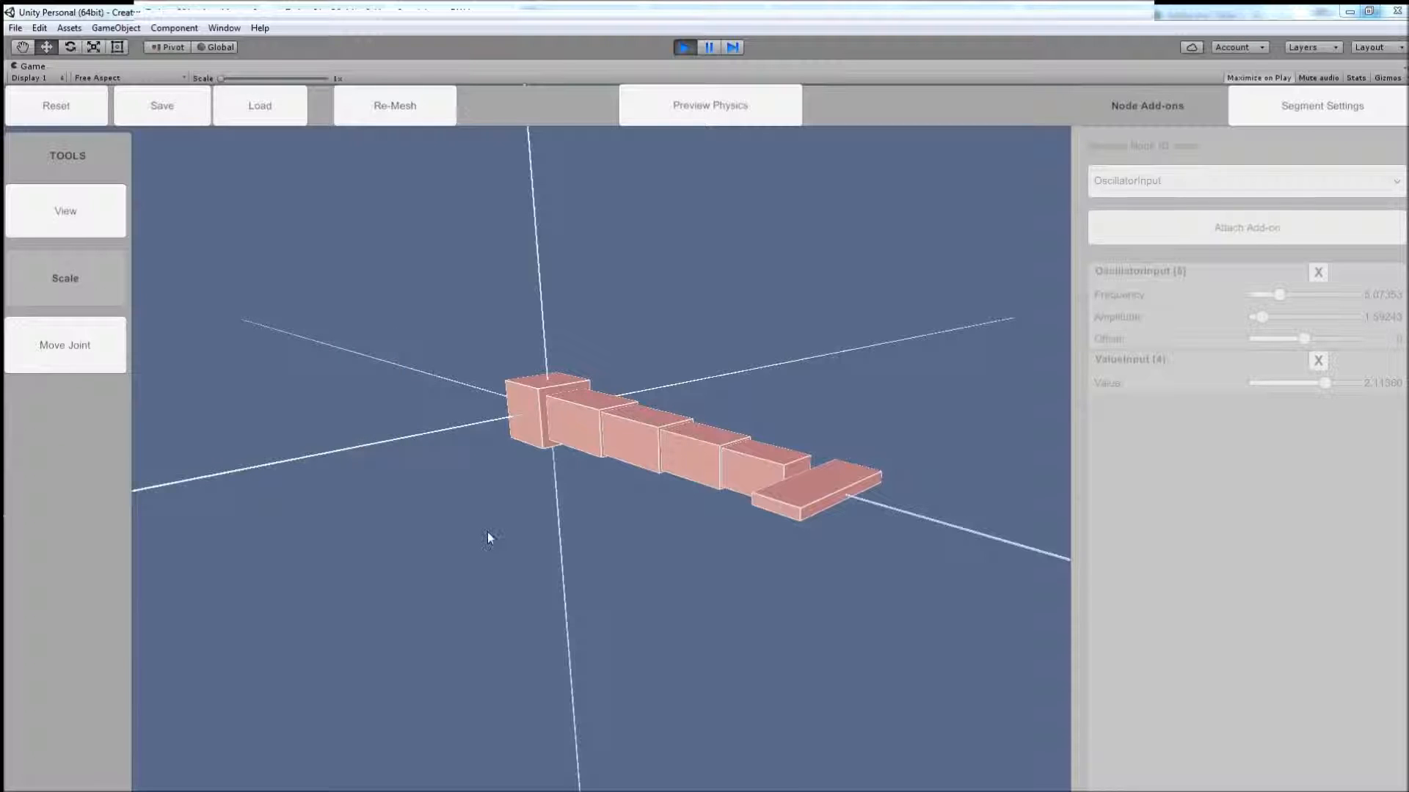